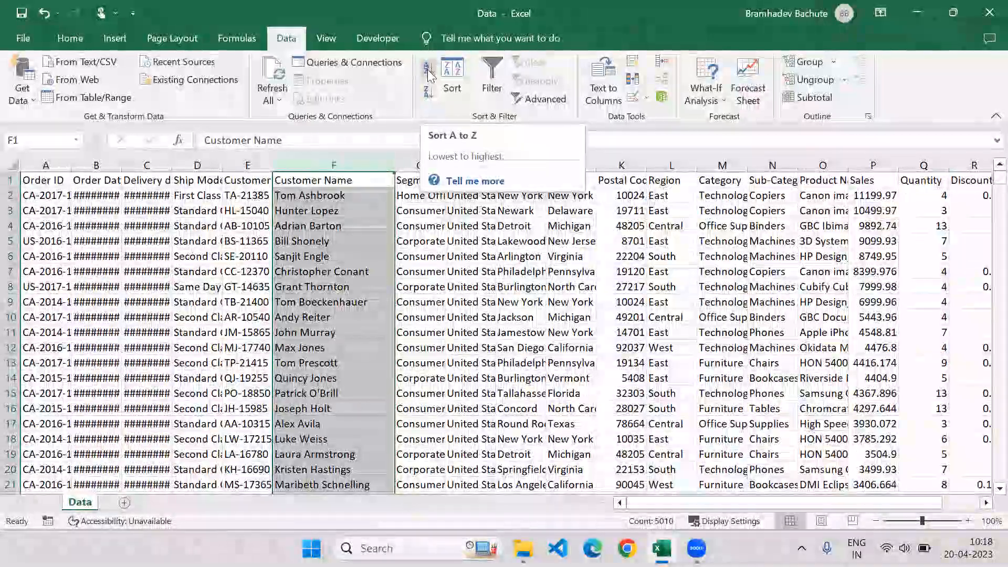
- Sort the whole table by Customer Name from A to Z, expanding the selection, and re-sort it from Z to A
click(429, 72)
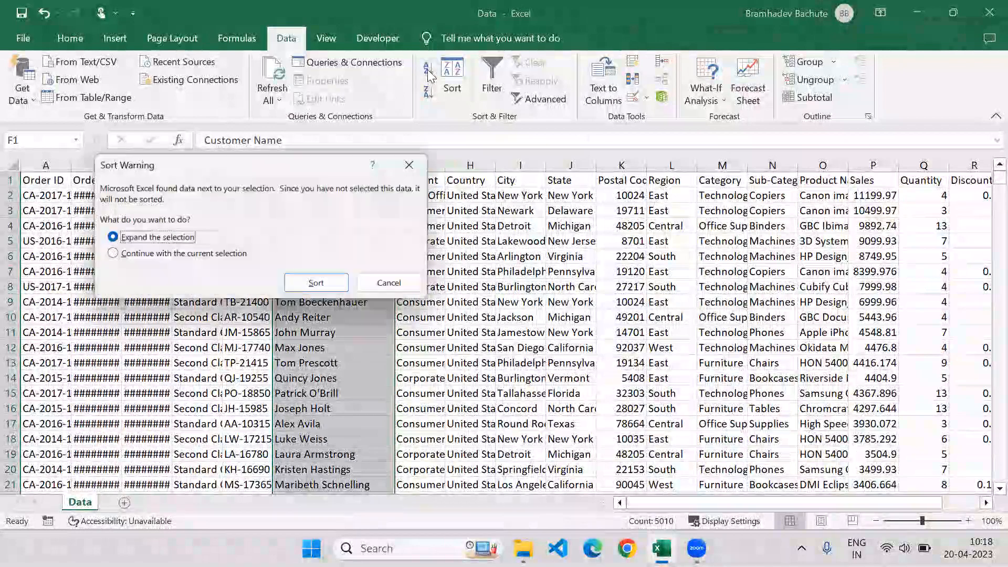
click(317, 283)
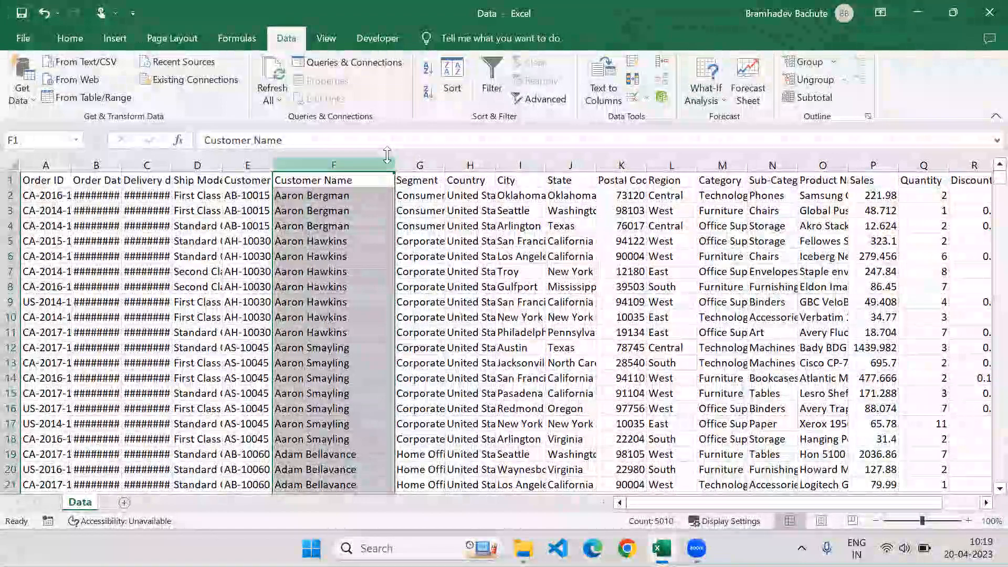
click(428, 97)
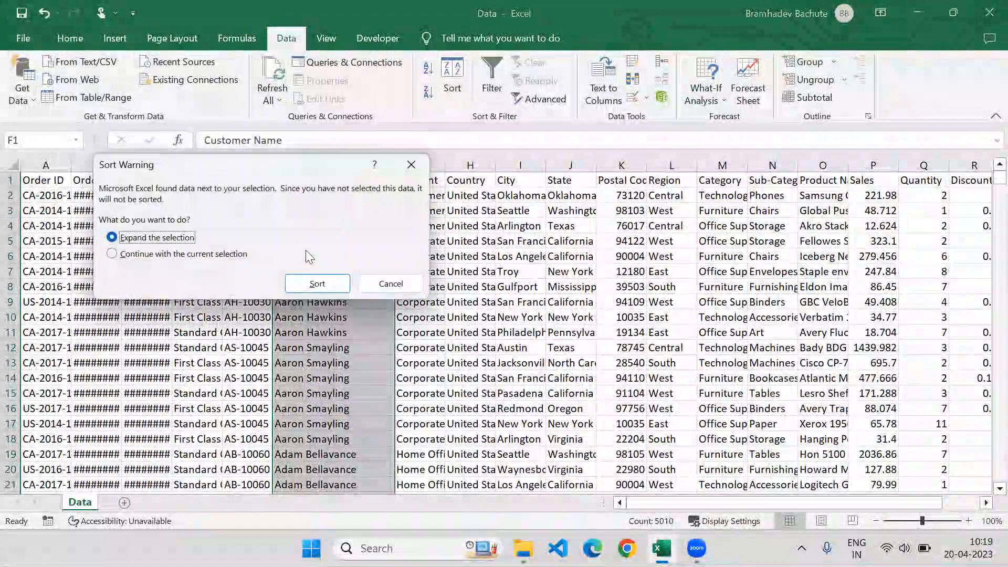
click(295, 289)
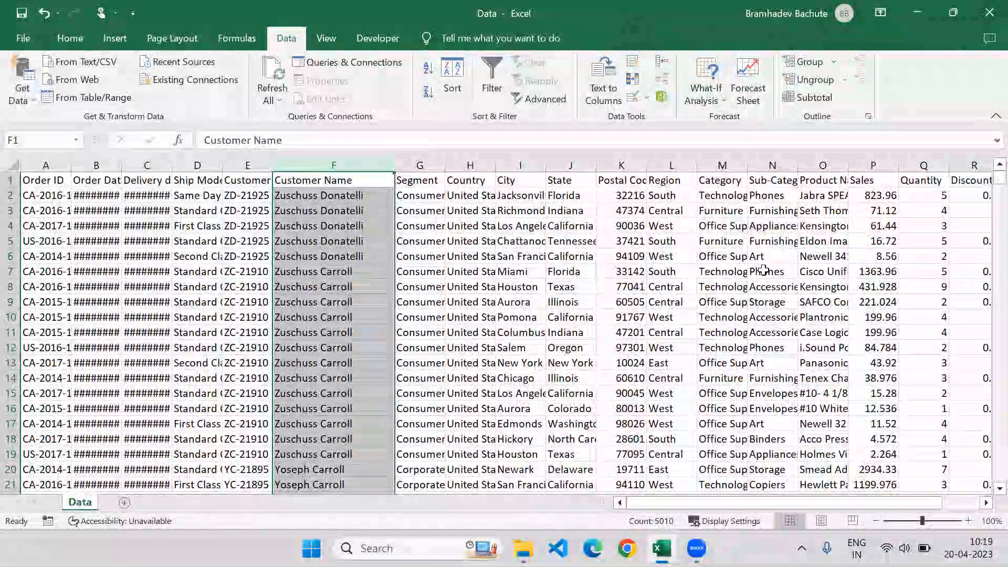
- Sort the table by the Sales column from smallest to largest and re-sort it from largest to smallest, expanding the selection both times
click(866, 162)
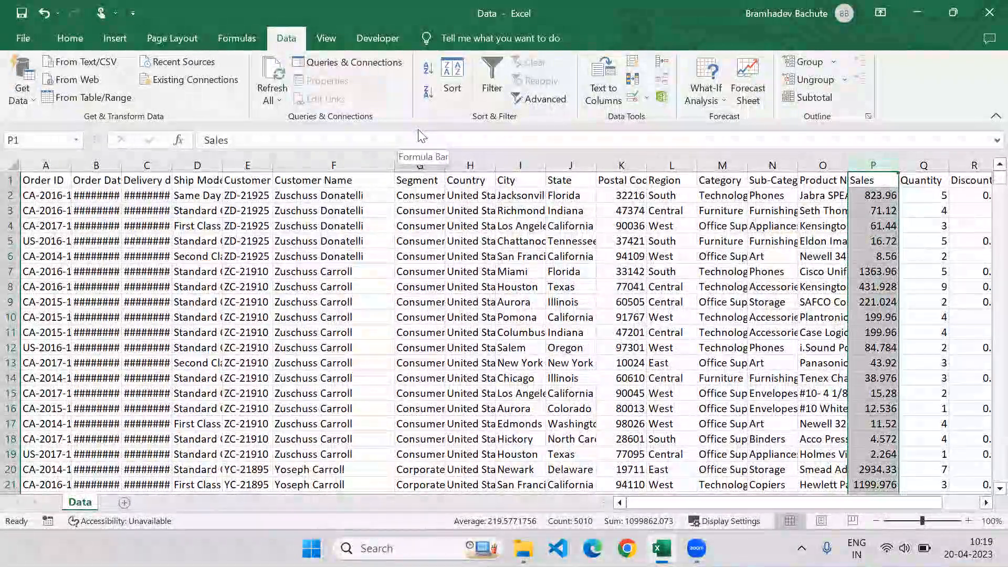
click(431, 71)
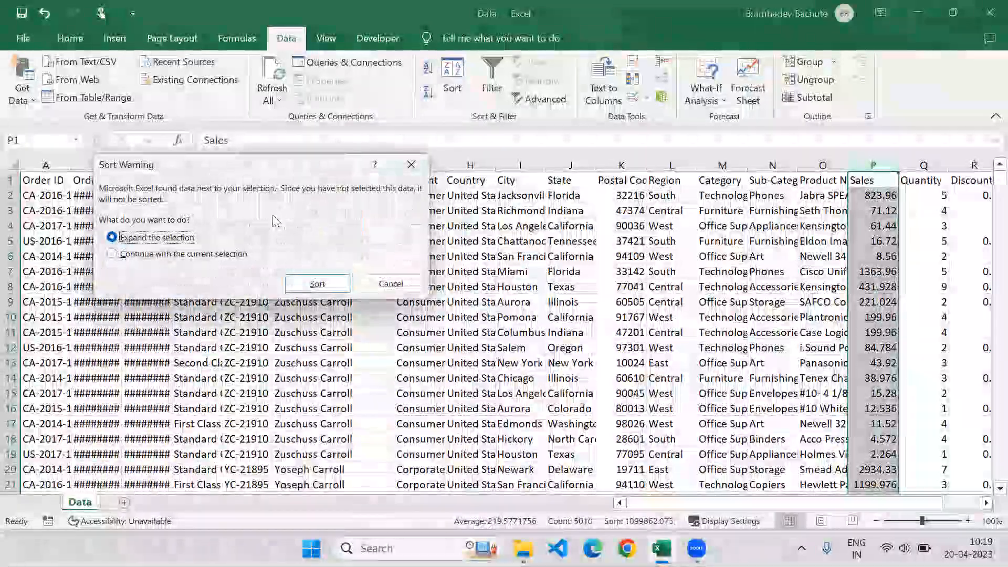
click(310, 285)
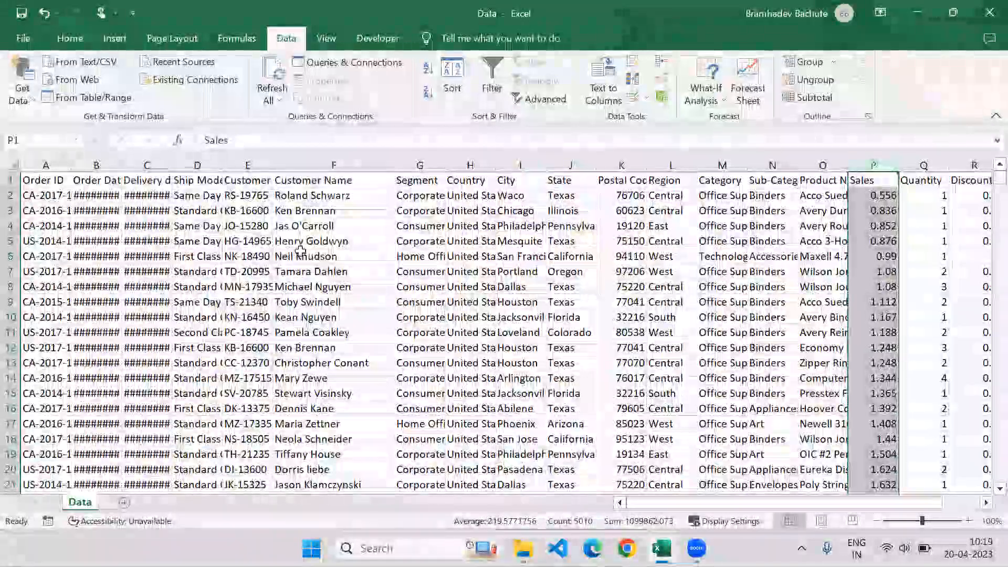
click(428, 93)
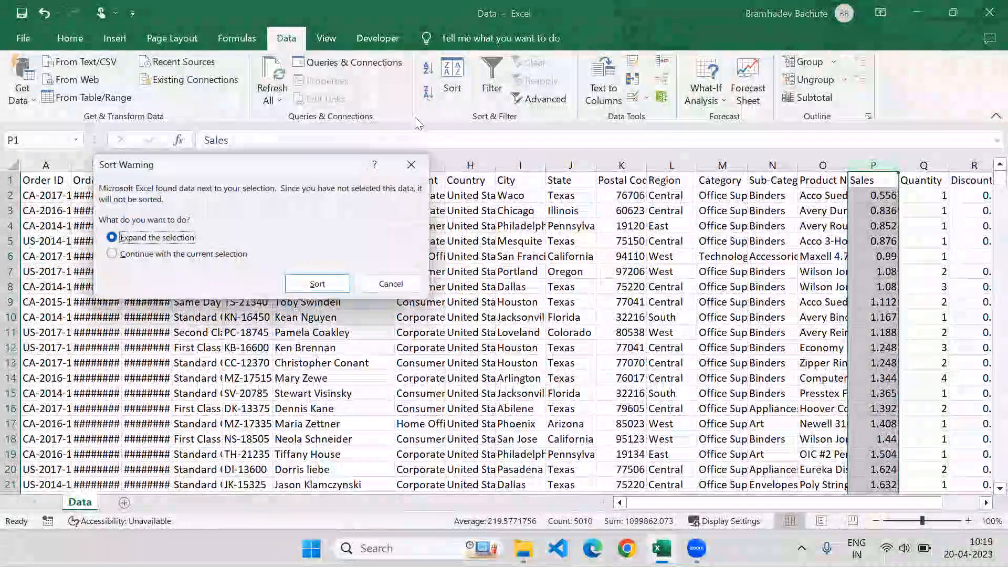
click(340, 283)
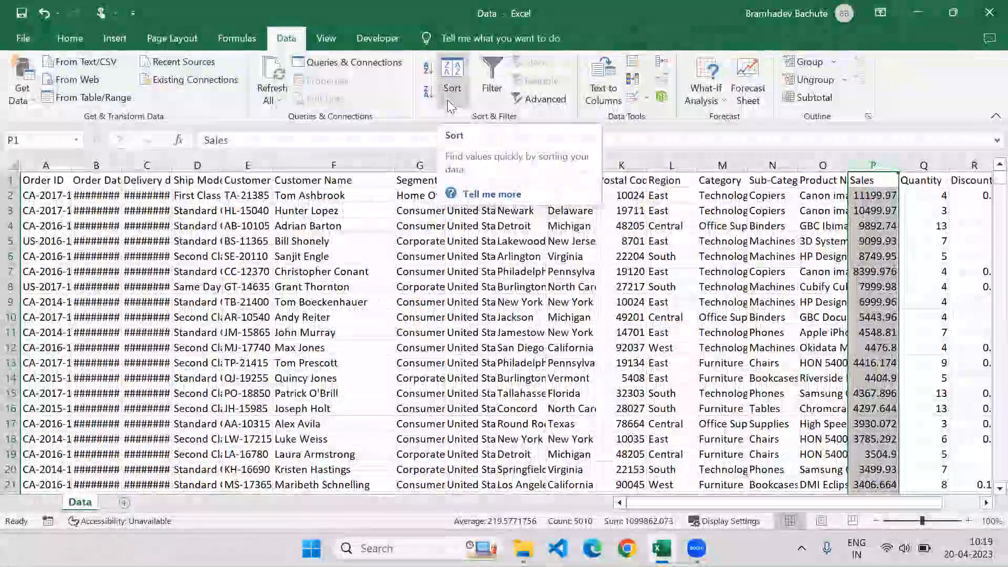
click(447, 100)
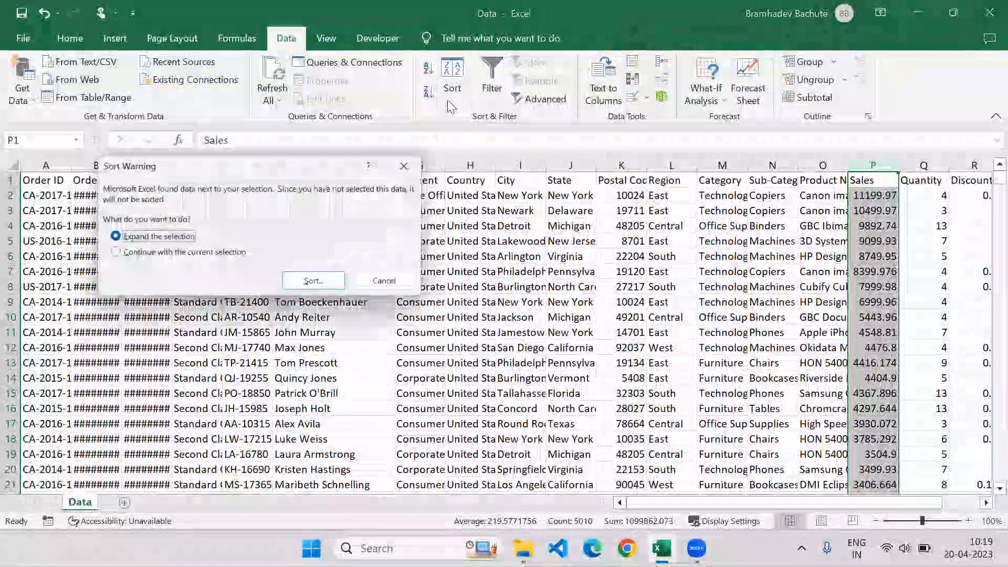
click(317, 284)
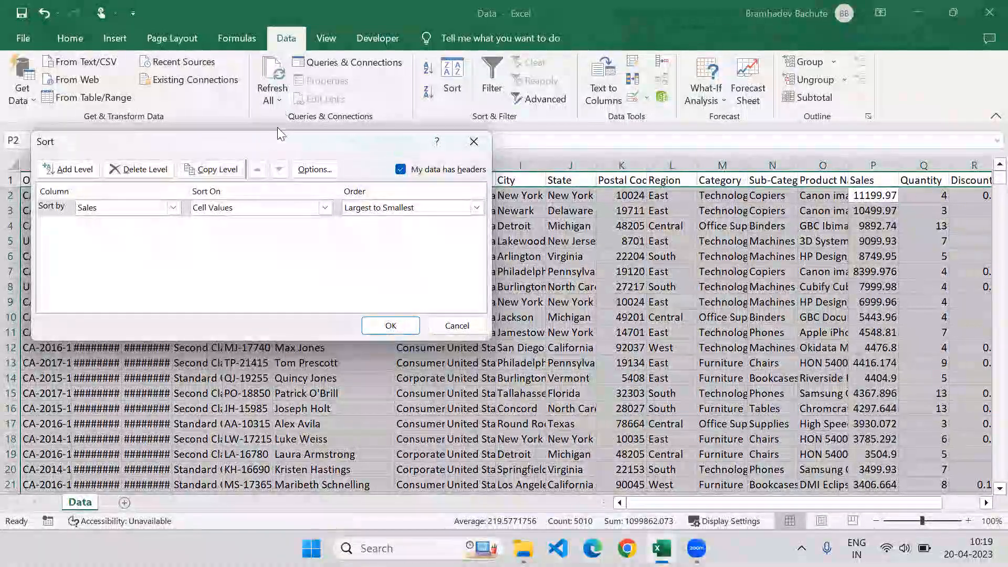
click(457, 326)
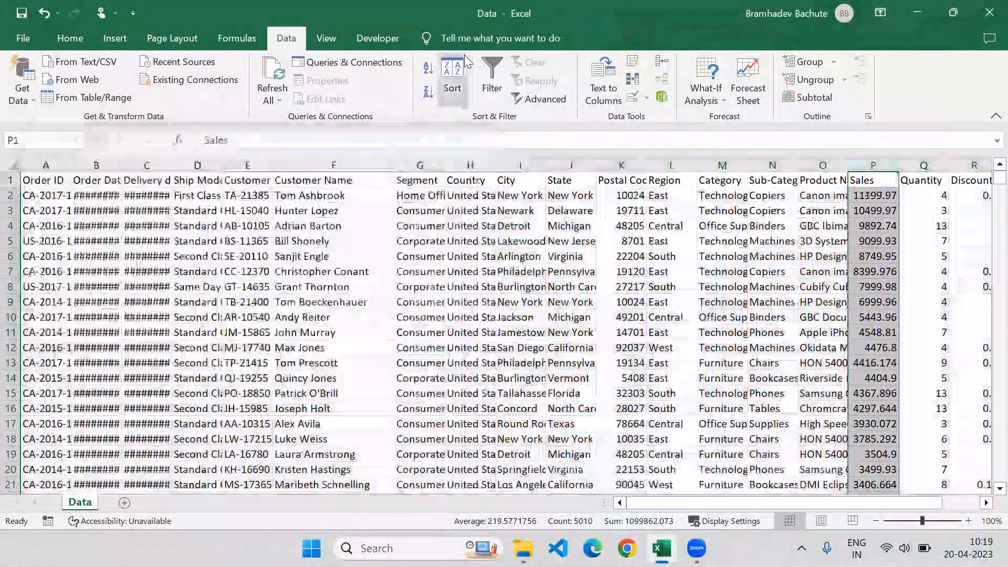
- Apply a two-level custom sort to the expanded selection: Sales from largest to smallest, followed by Customer Name from A to Z
click(453, 79)
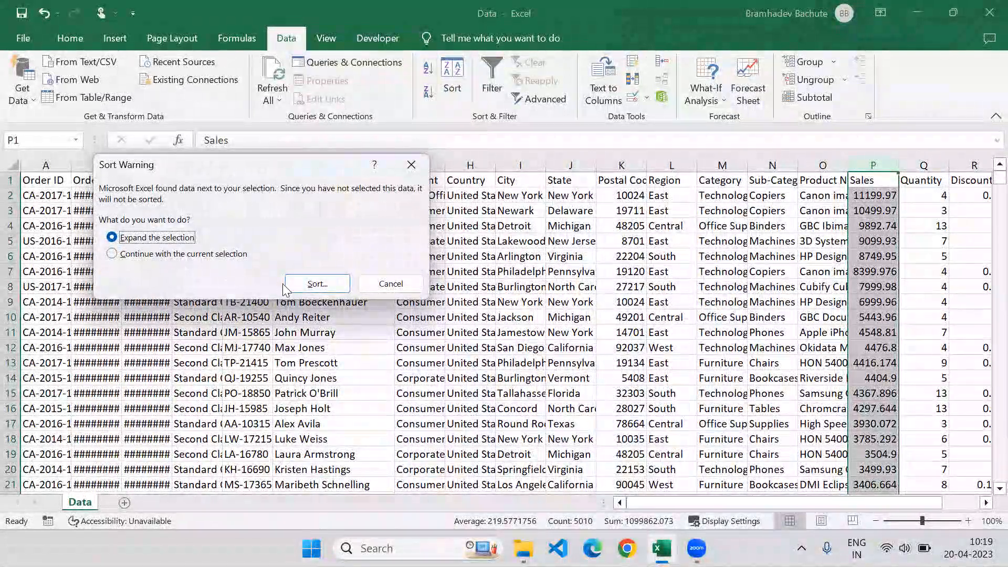
click(323, 283)
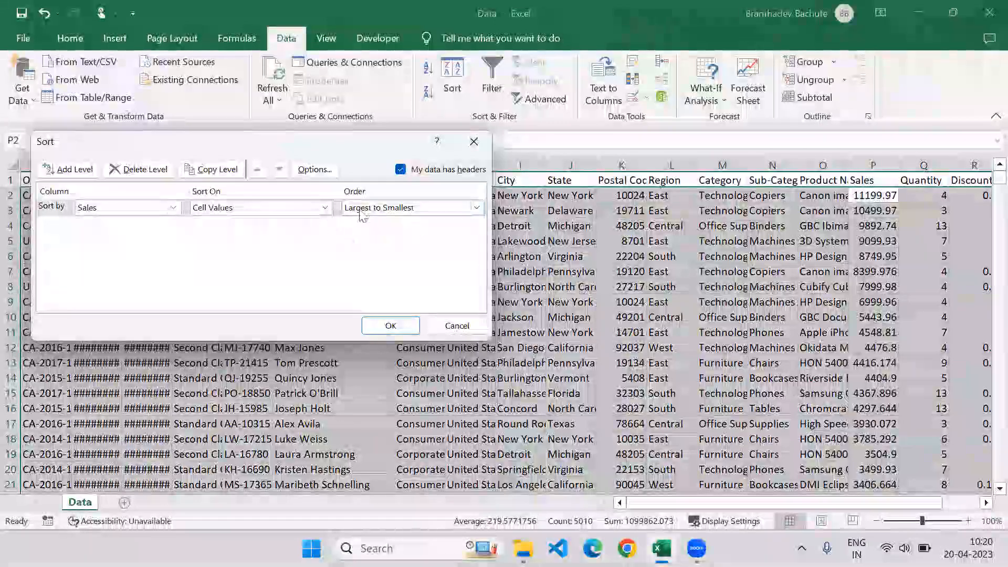
click(69, 169)
click(172, 225)
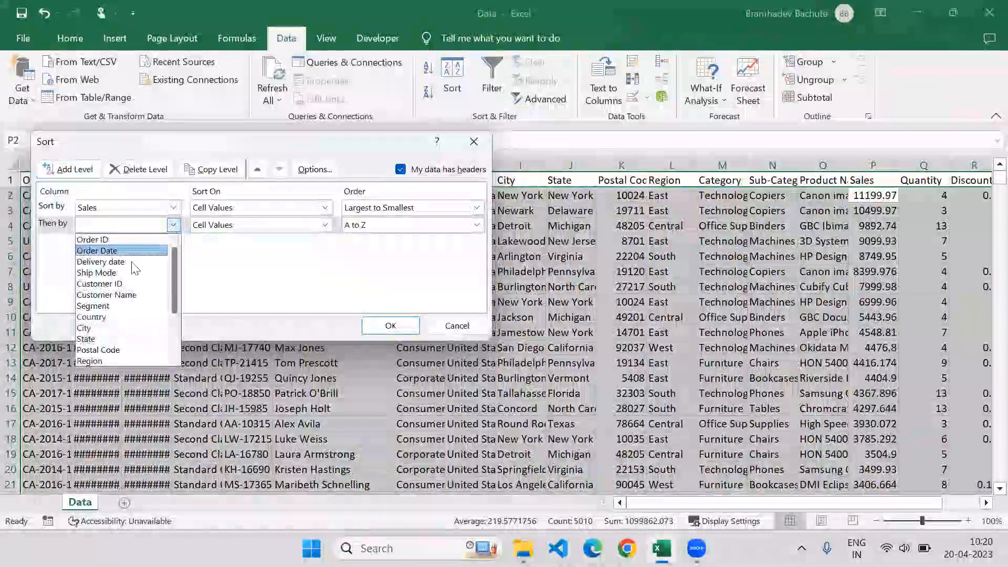
click(134, 295)
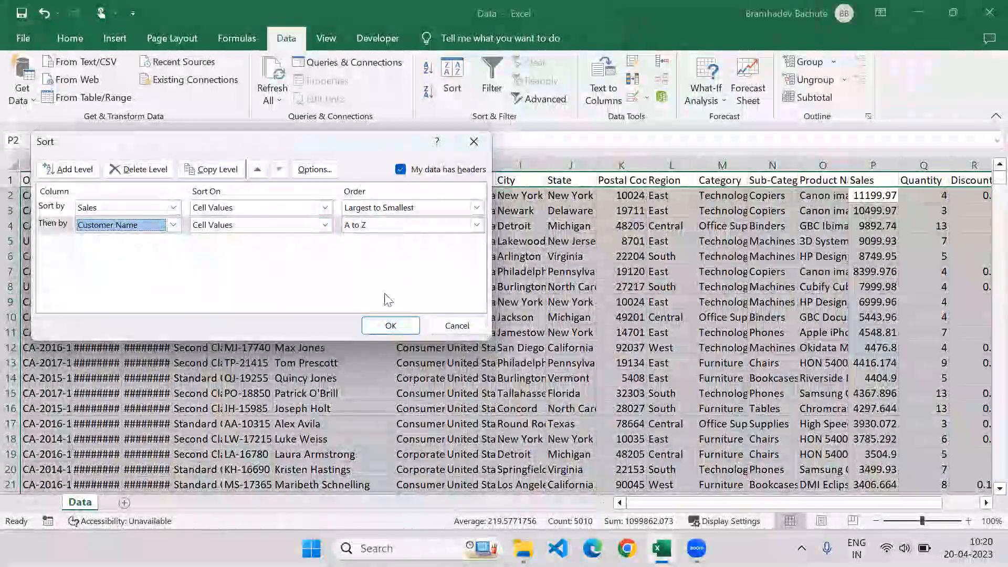
click(389, 326)
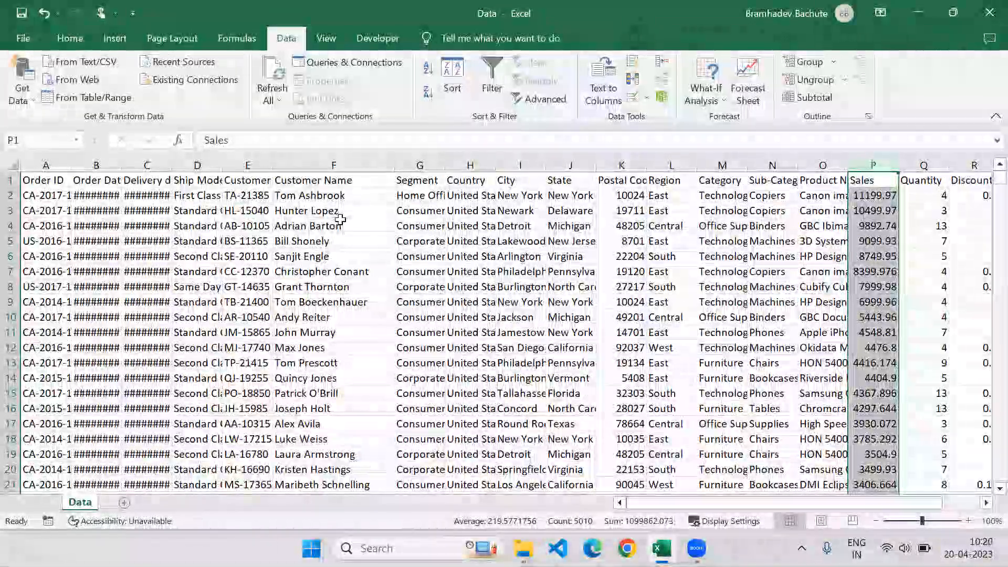
- Change the second level of the custom sort to Segment and apply it to the table
scroll(340, 223, down, 2)
scroll(340, 223, down, 6)
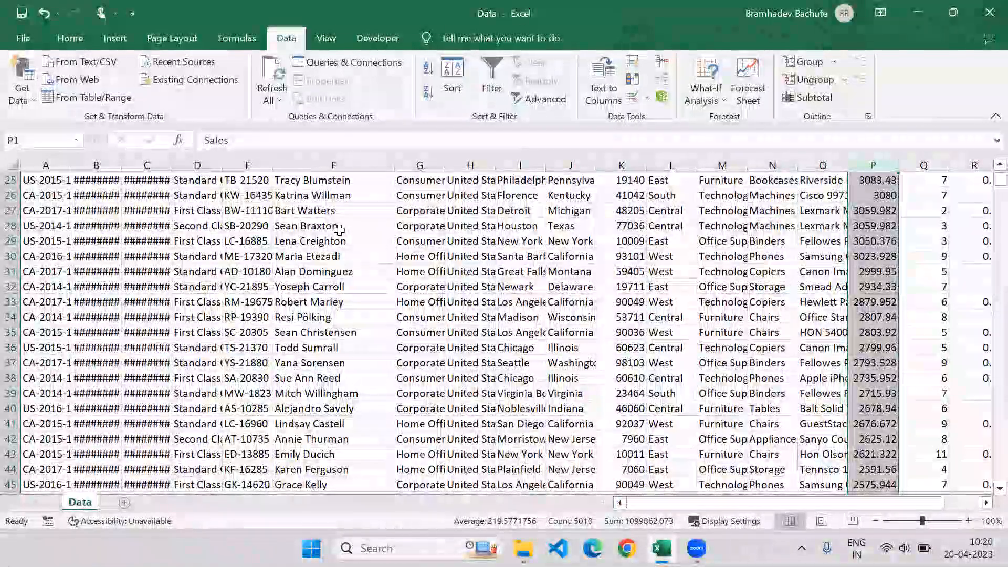
scroll(340, 230, up, 5)
click(352, 191)
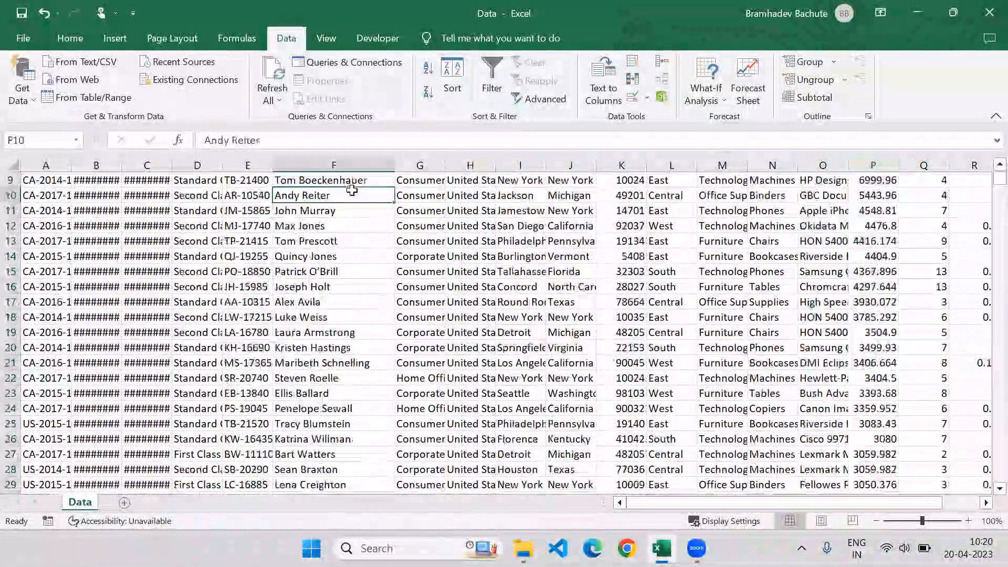
scroll(352, 190, up, 1)
scroll(352, 191, up, 2)
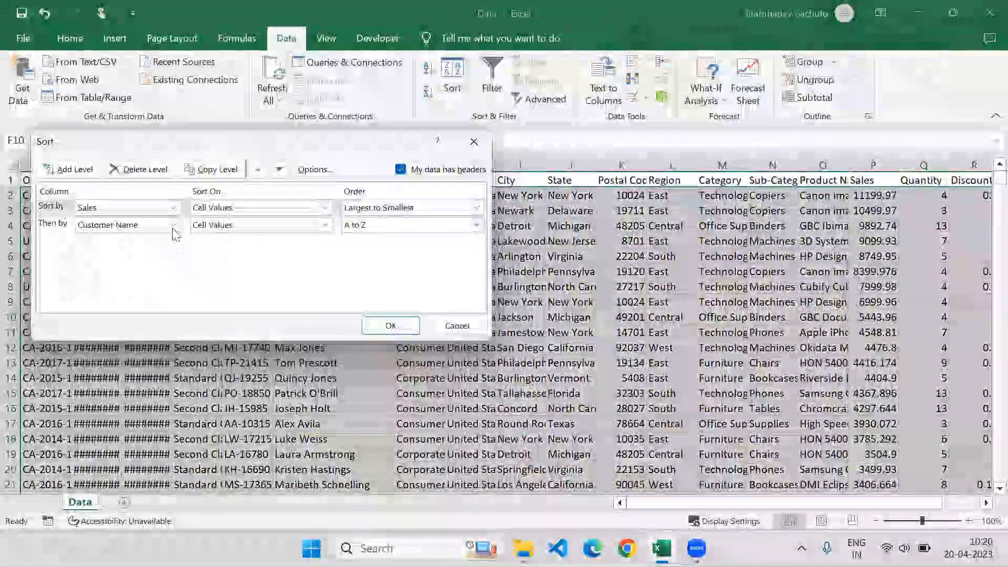
click(173, 224)
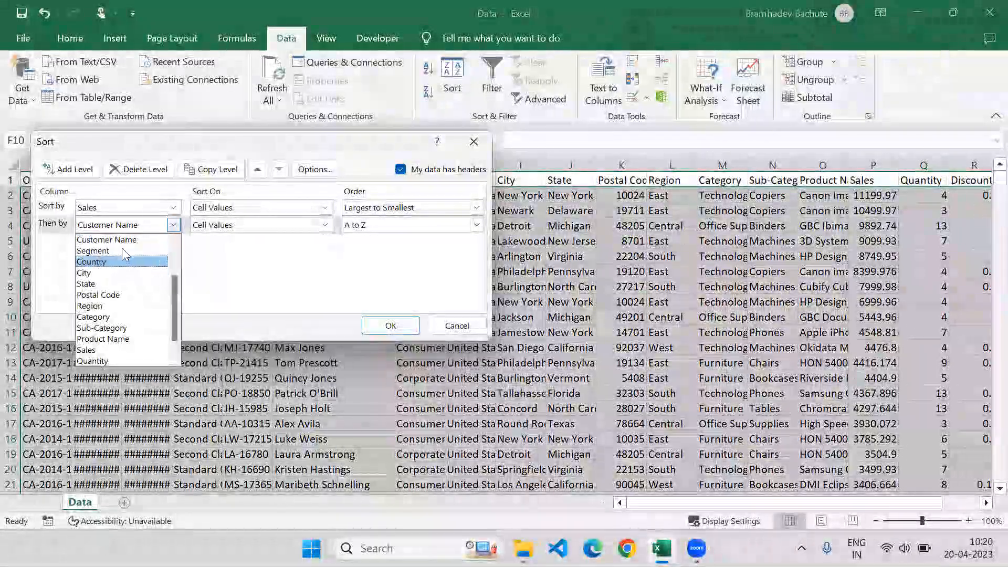
click(122, 250)
click(388, 325)
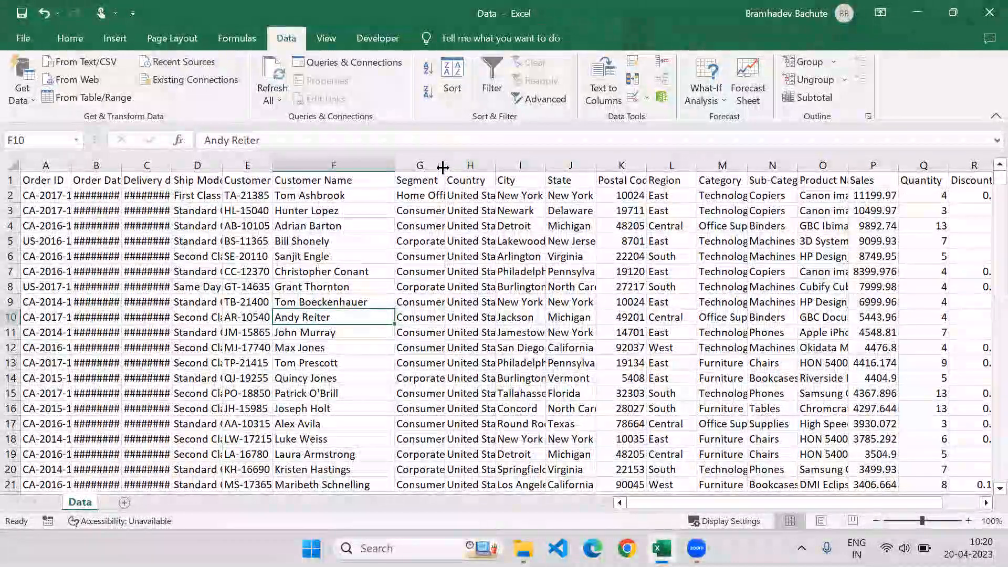
- Turn on filtering for the table's header row, starting from the Segment heading
click(407, 186)
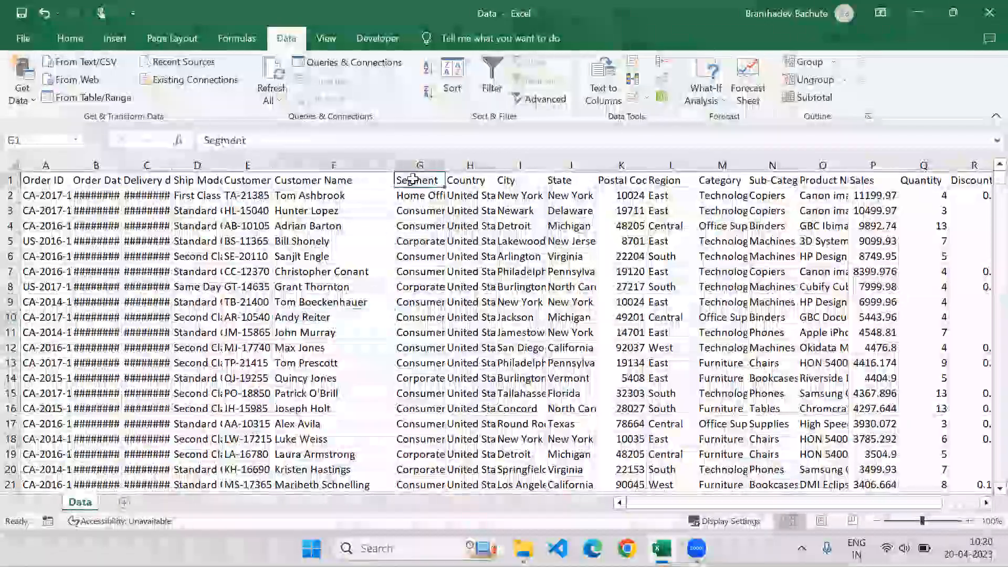
click(492, 88)
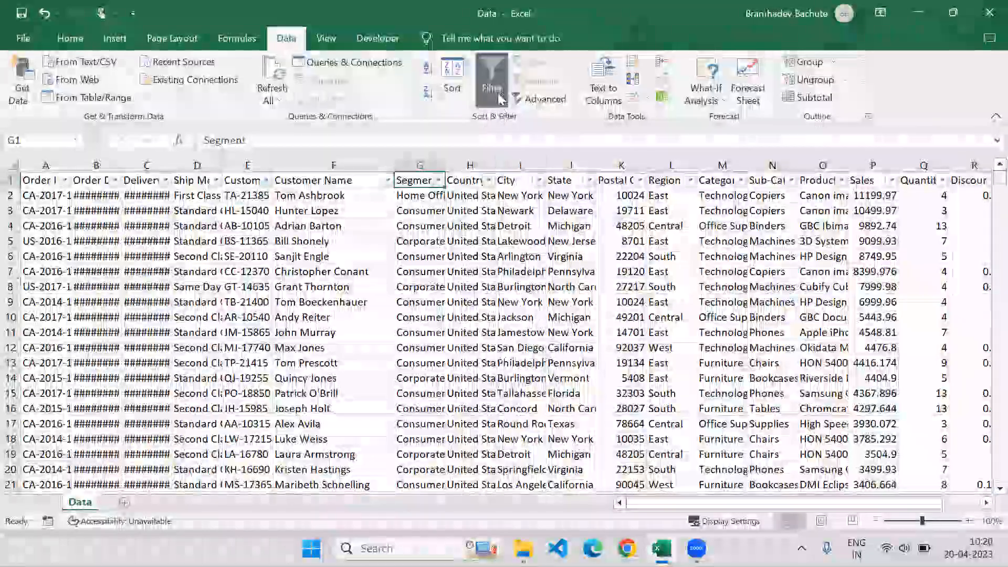
click(493, 88)
click(492, 89)
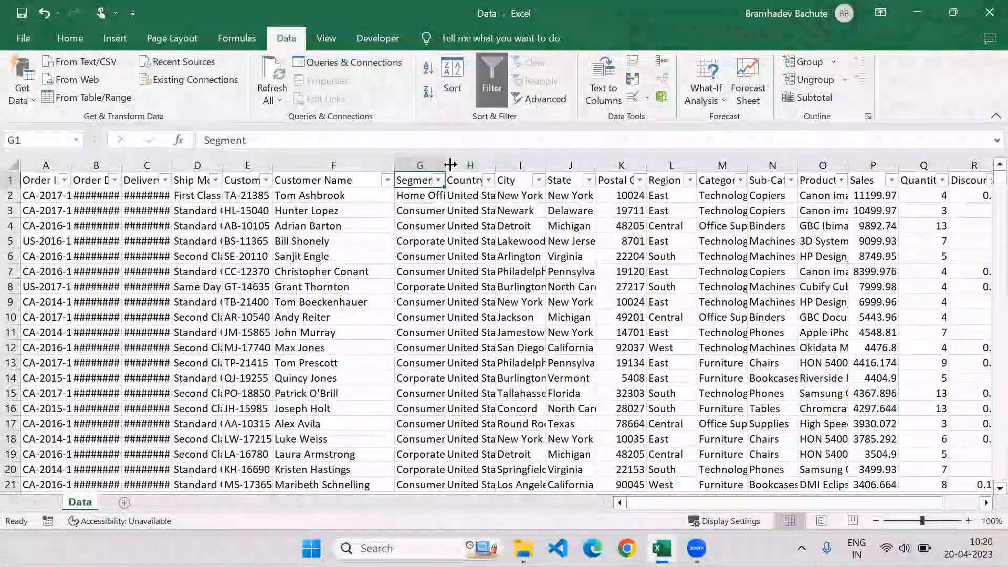
- Filter the Segment column to show only Consumer rows and clear the filter
click(438, 180)
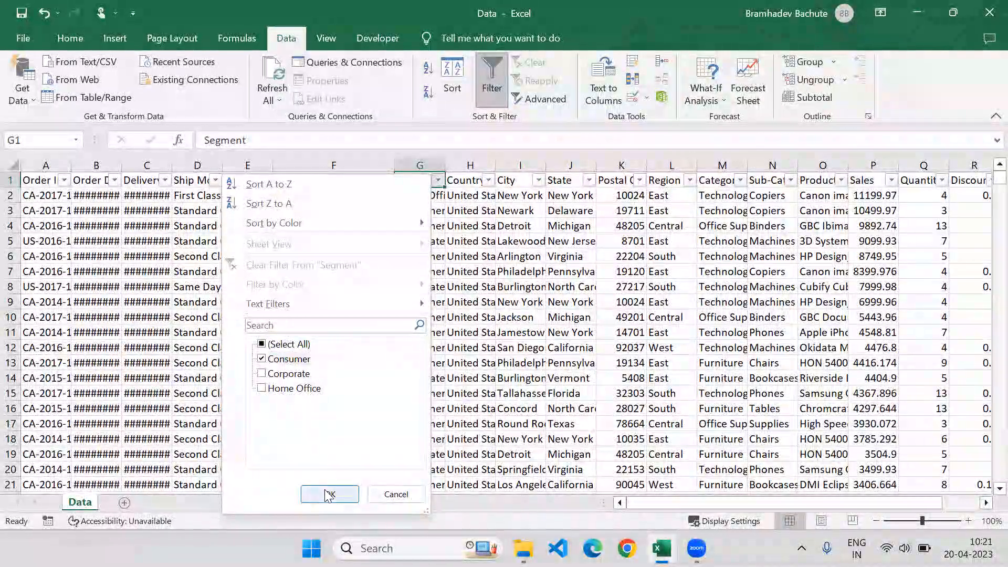
click(531, 63)
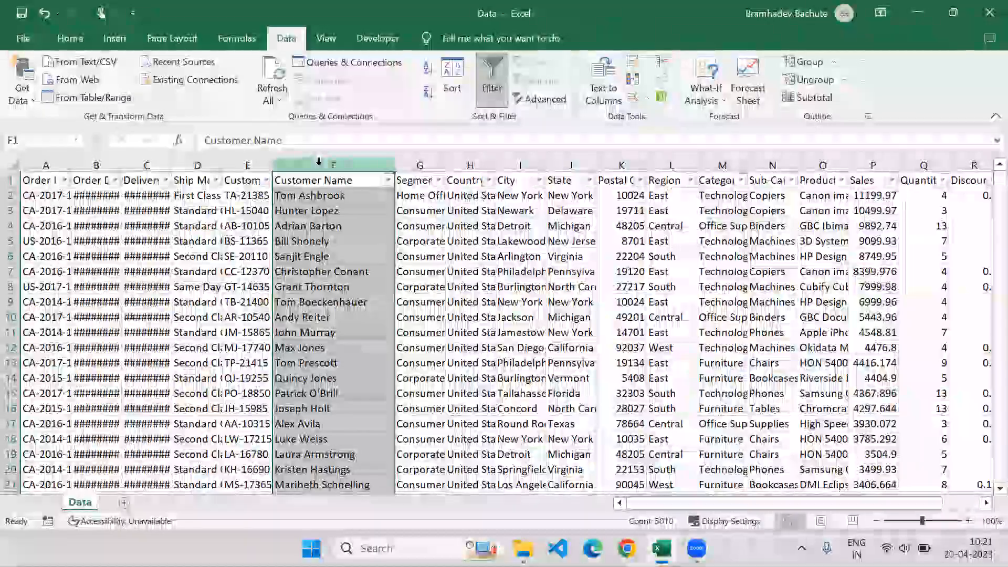
- Split the Customer Name column at spaces with Text to Columns, replacing the adjacent data in place, and undo the split
click(603, 92)
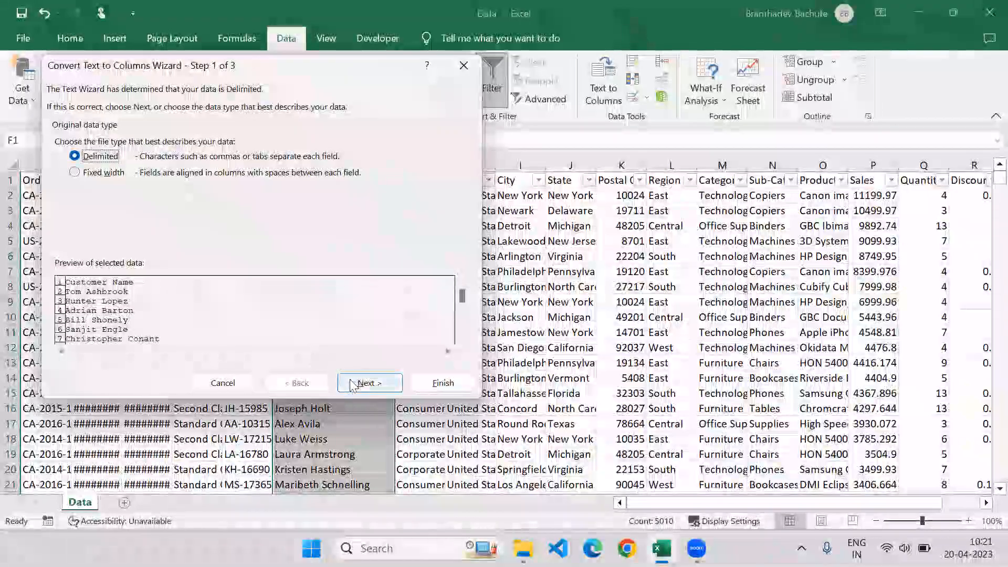
click(366, 383)
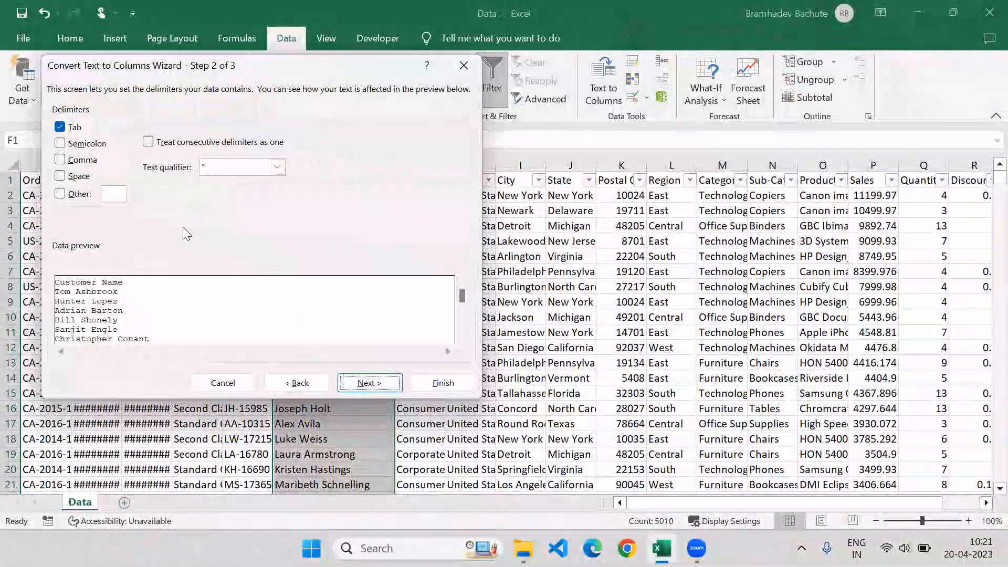
click(61, 178)
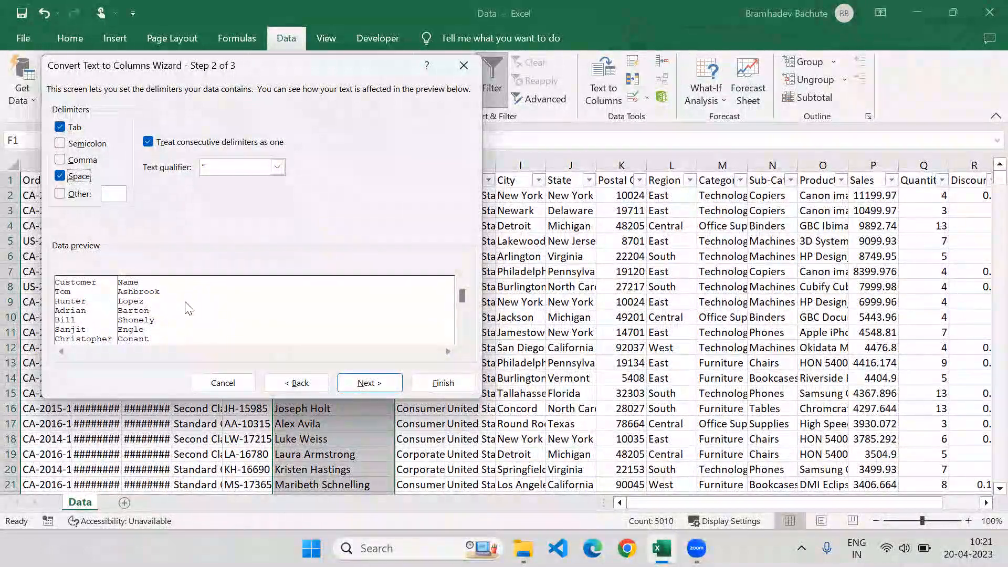
click(367, 383)
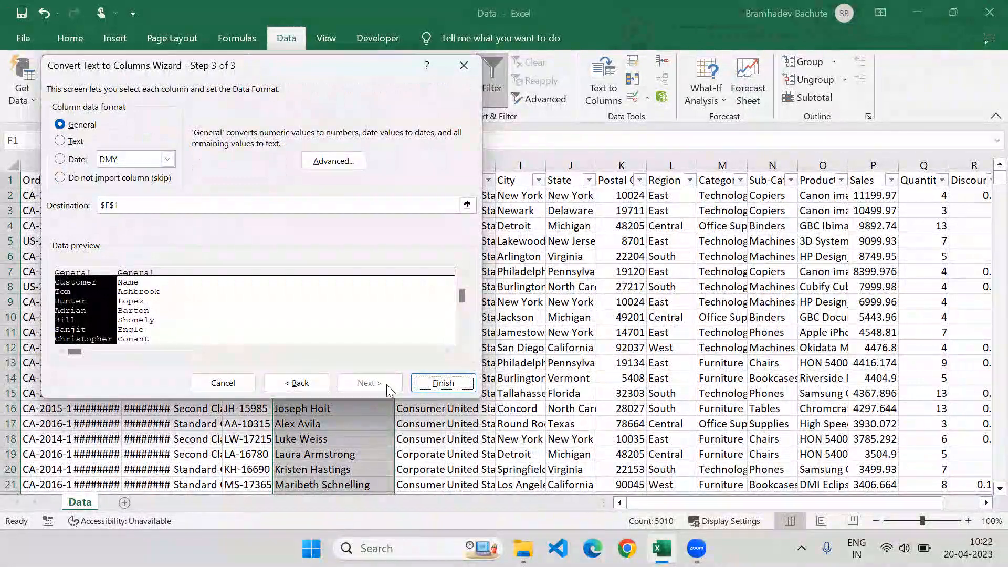
click(431, 386)
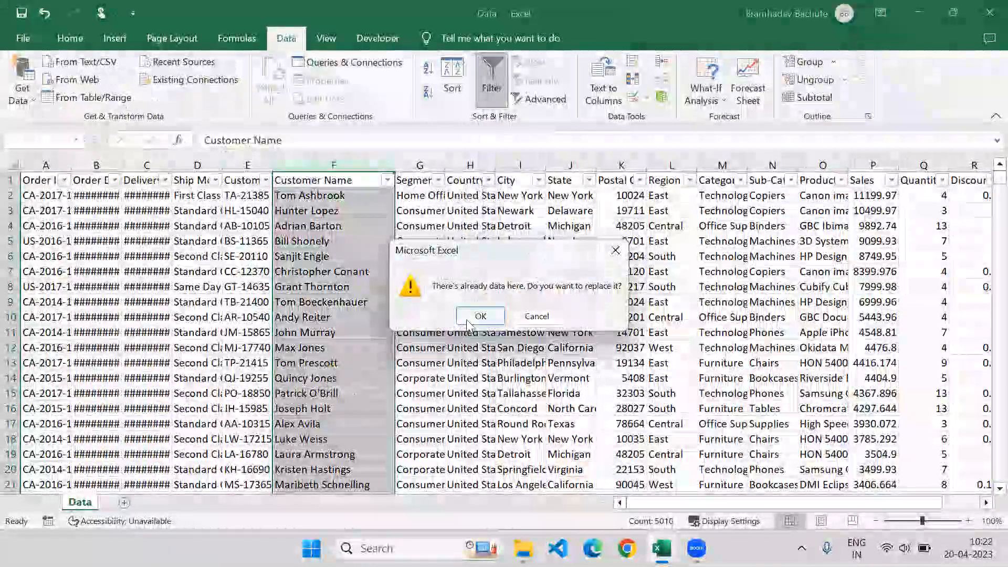
click(479, 315)
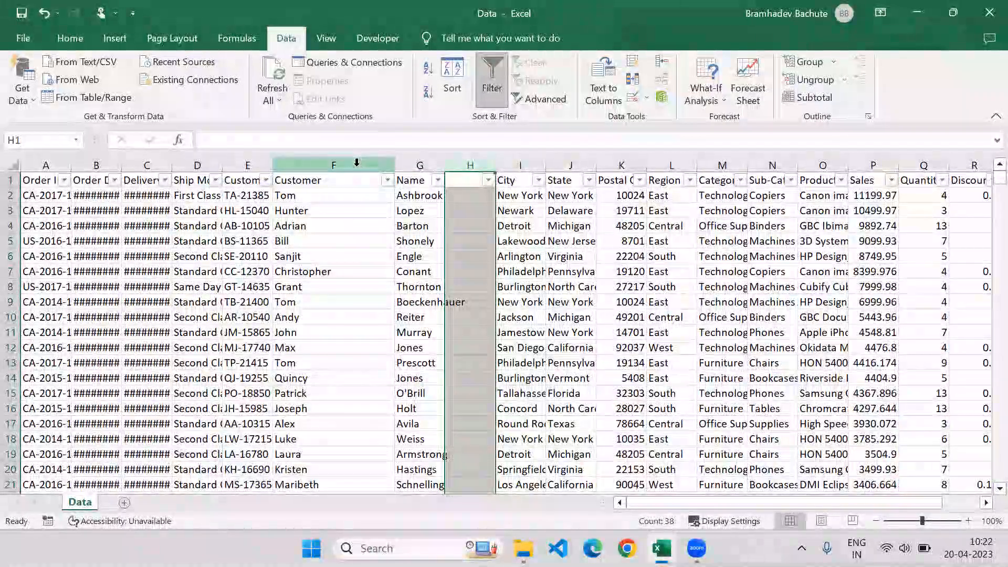
key(ctrl+z)
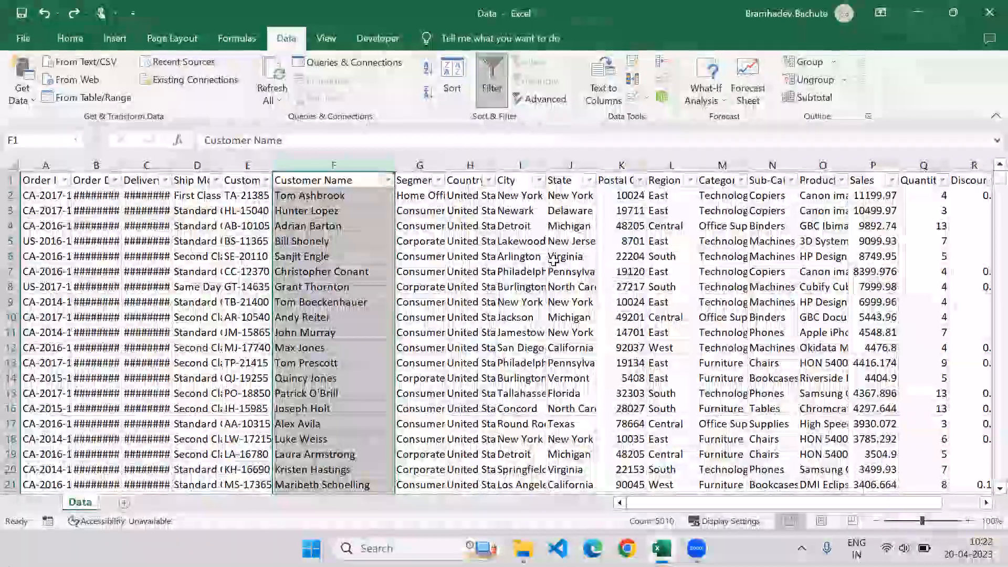
- Copy the first nine Segment values (G2:G10) into cell A1 of a new sheet and autofit column A
drag(417, 197, 407, 314)
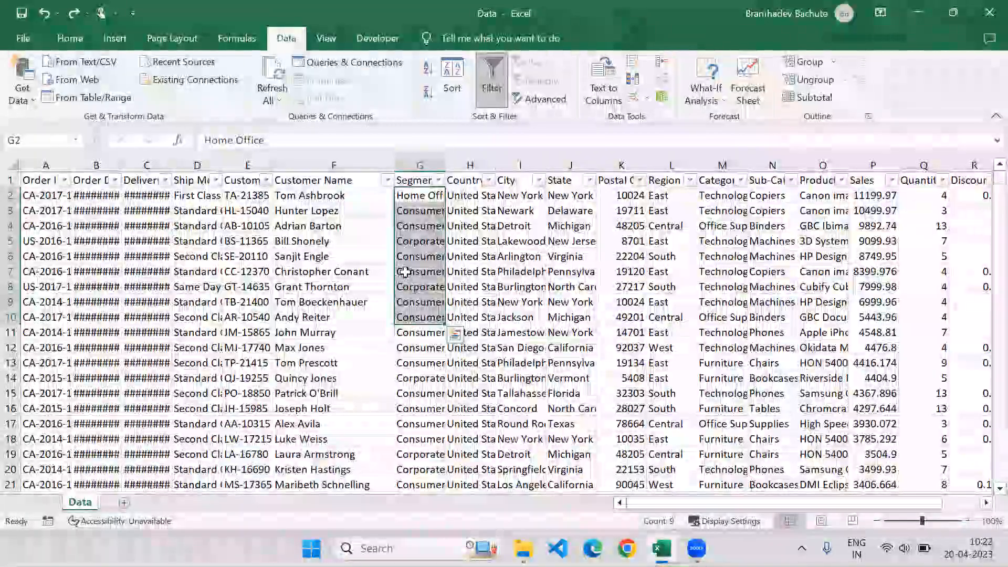
key(ctrl+c)
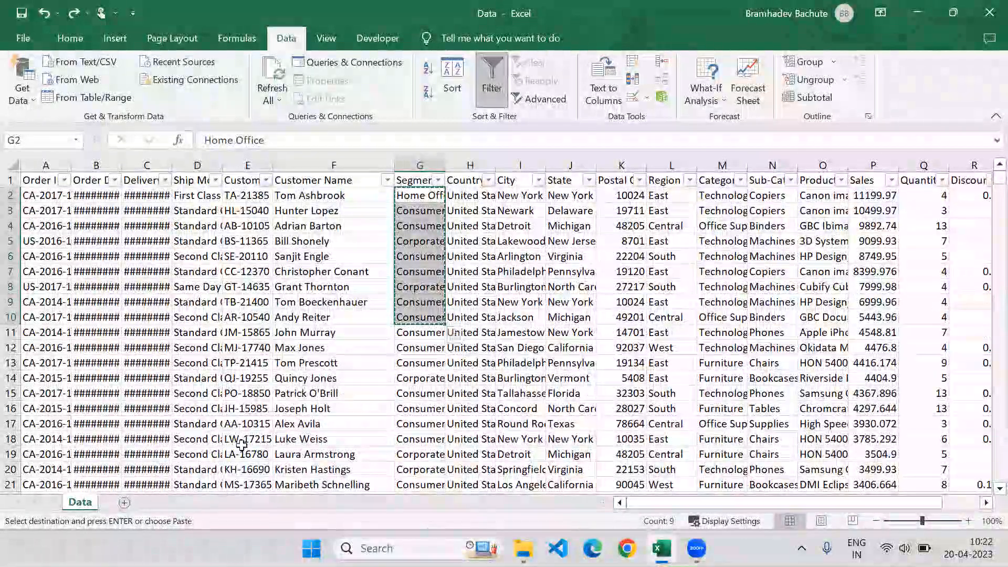
click(124, 503)
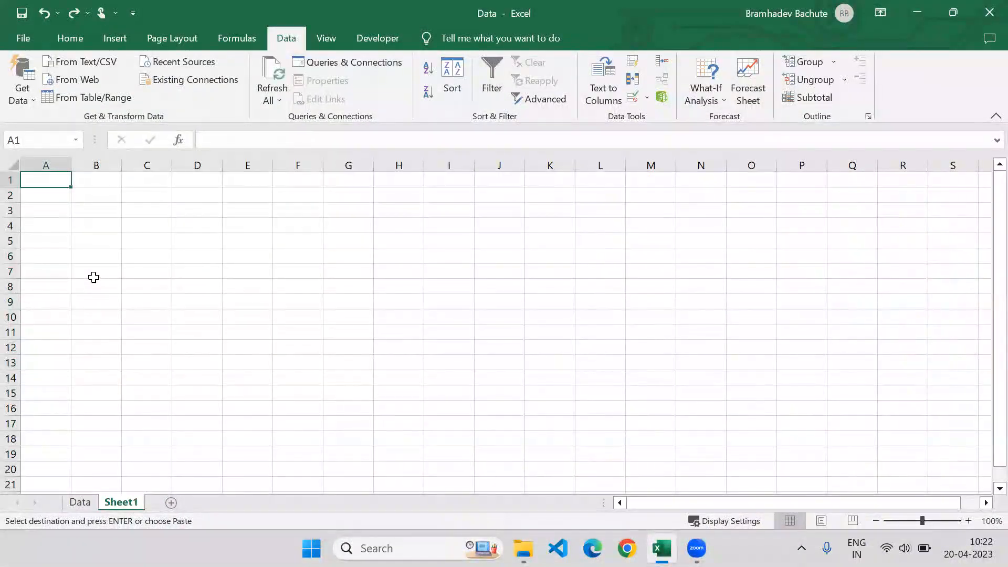
key(ctrl+v)
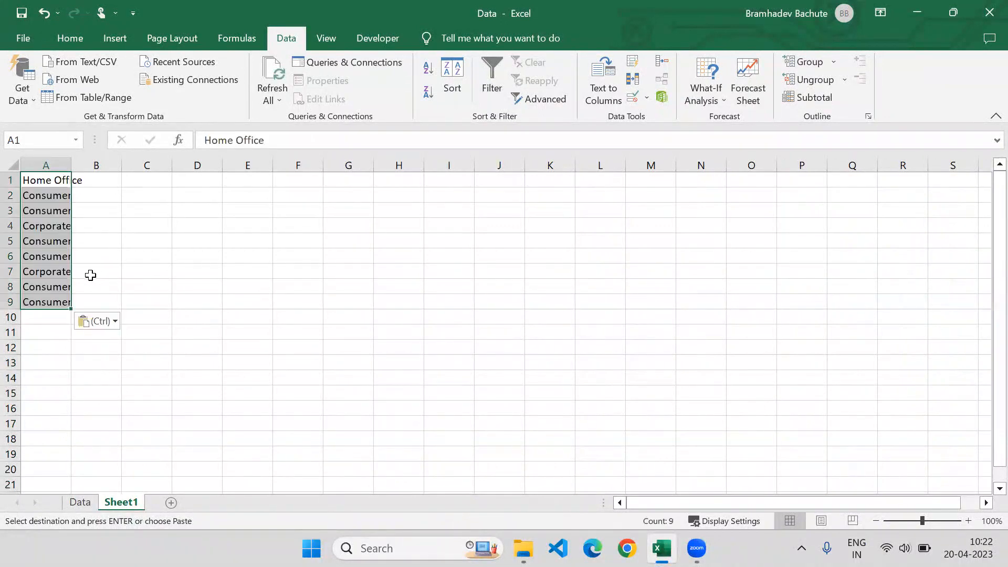
double_click(71, 165)
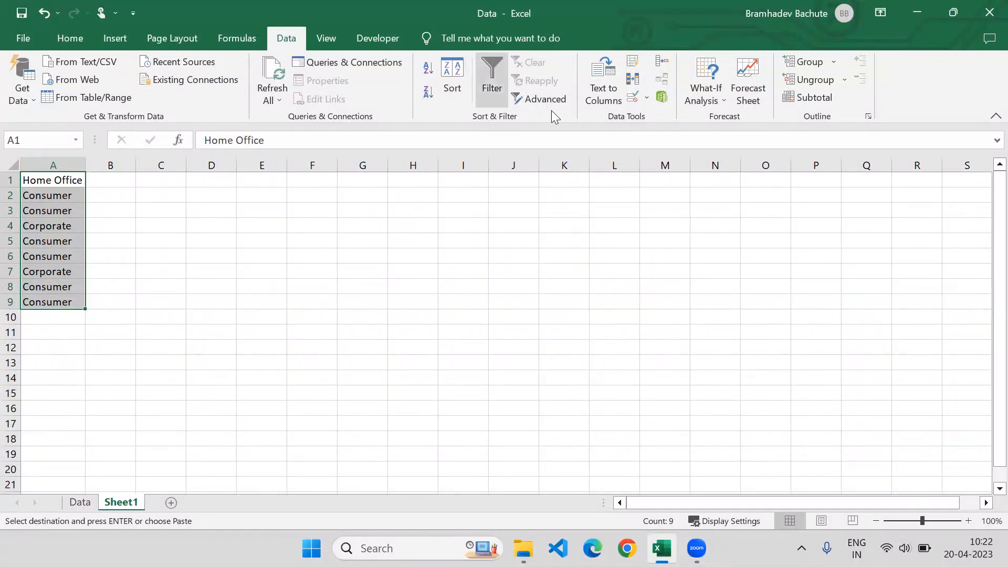
- Remove the duplicate values from the copied segment list in column A, treating it as having no header
click(633, 84)
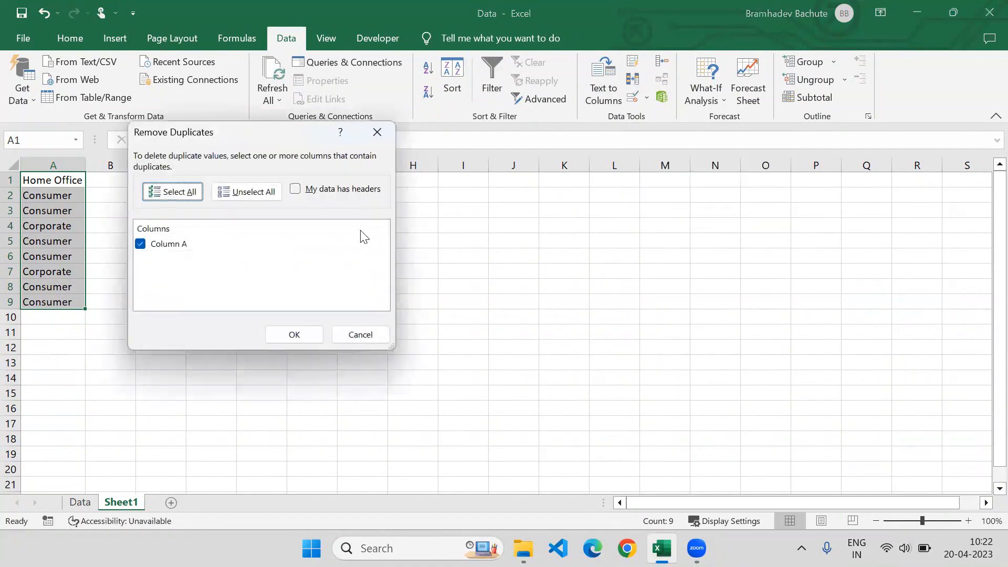
click(290, 335)
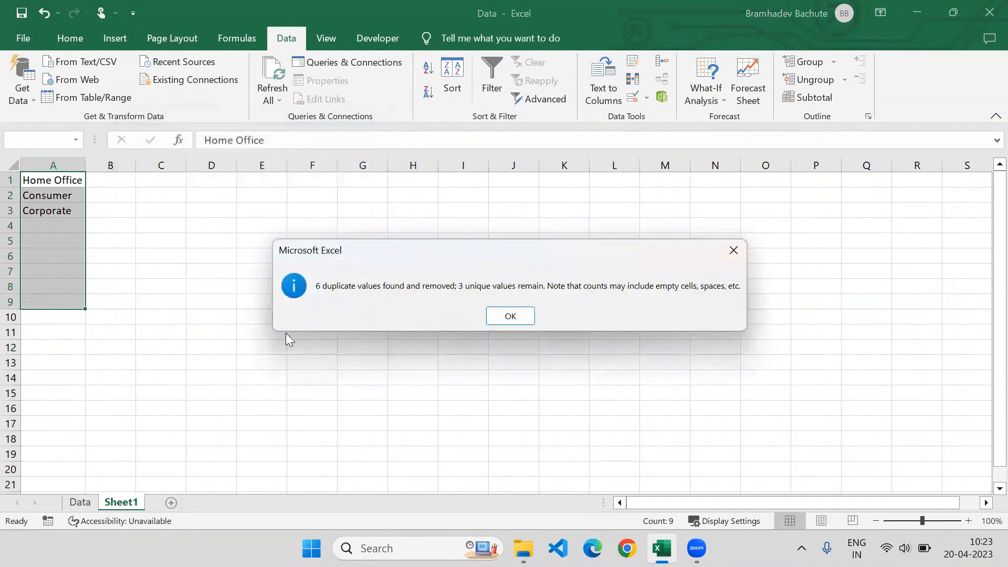
click(510, 316)
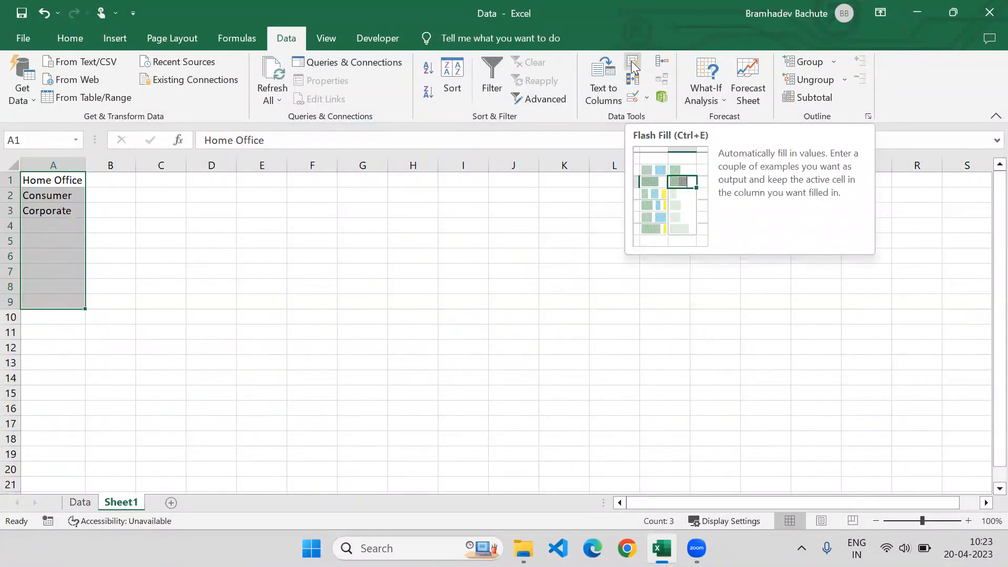
click(96, 215)
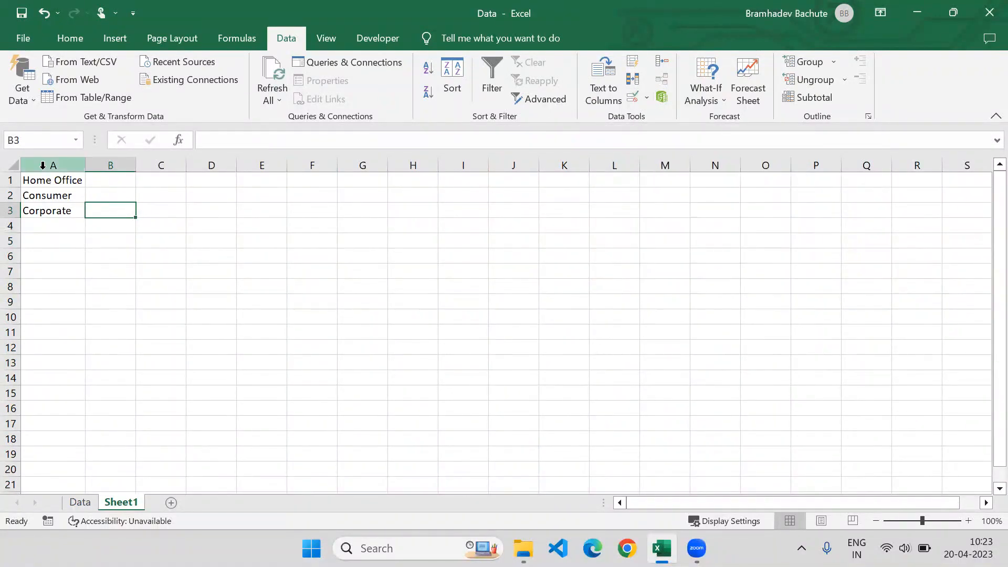
drag(41, 179, 41, 214)
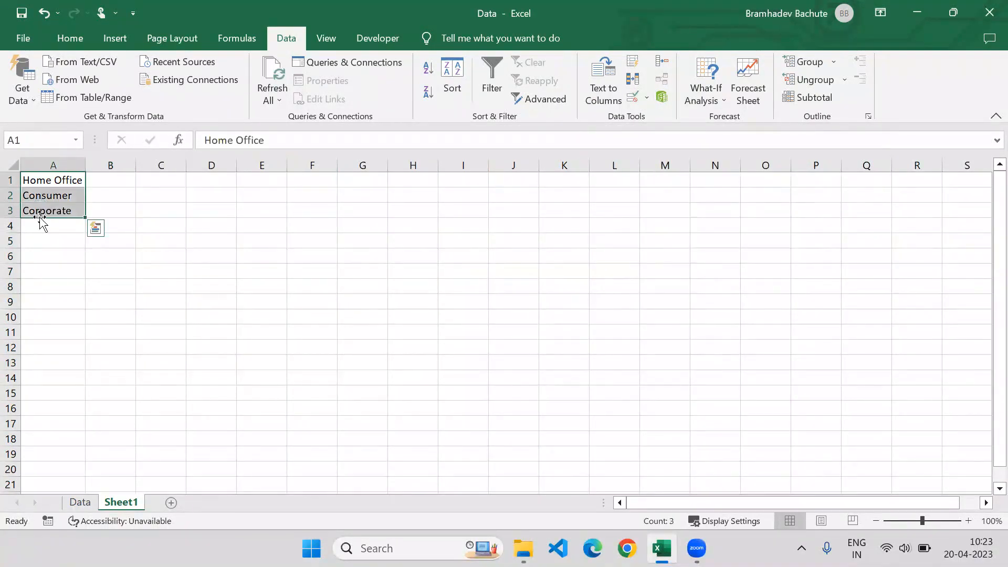
- Enter the heading Segment in cell D1
click(210, 183)
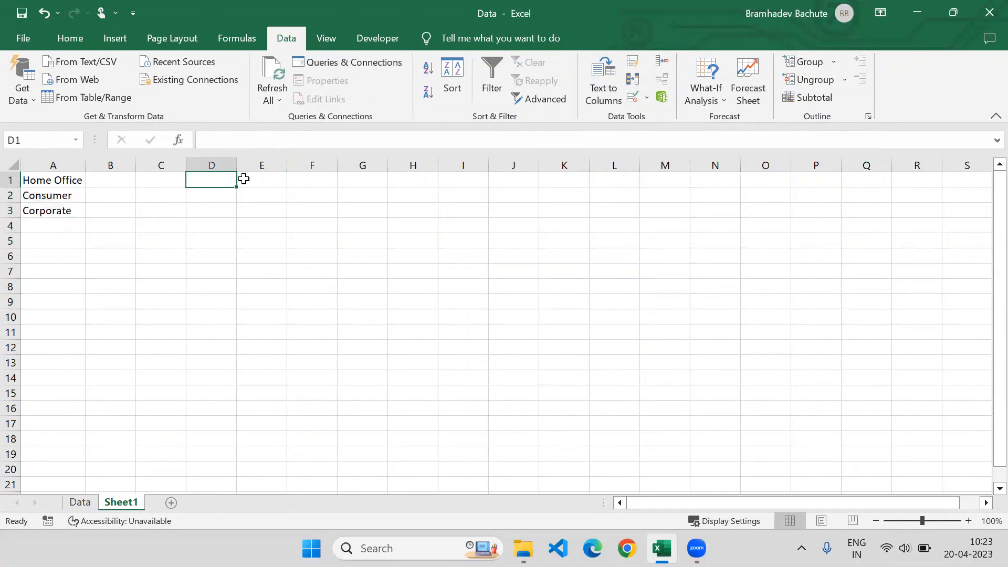
text(Segemnt)
key(BackSpace)
key(BackSpace)
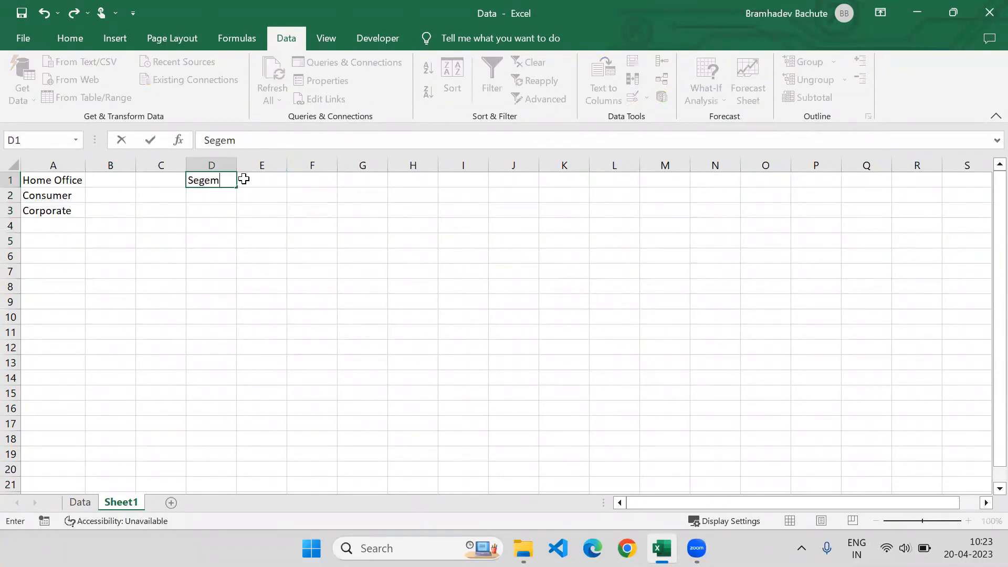
key(BackSpace)
key(BackSpace)
text(ment)
key(BackSpace)
text(t)
key(Return)
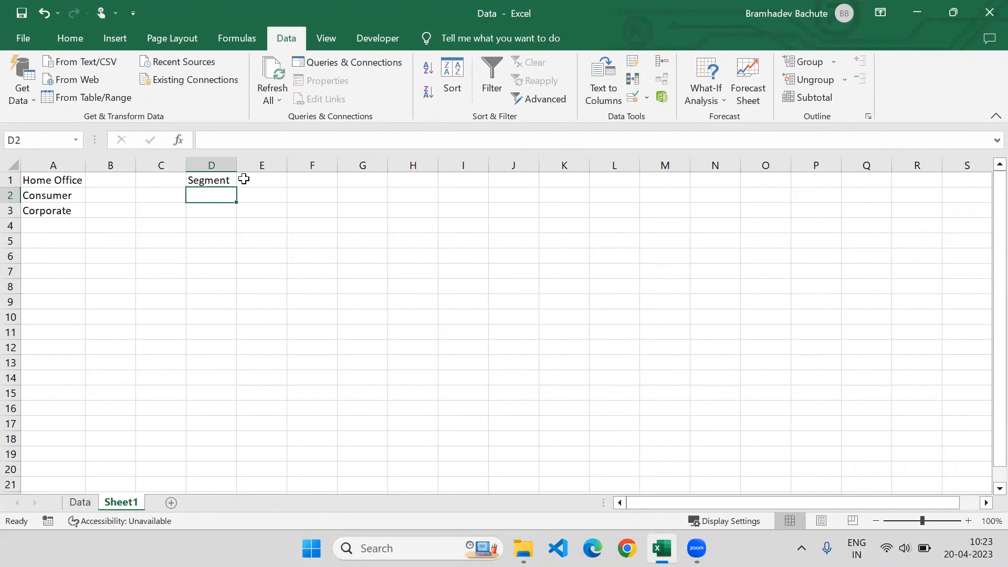
- Enter the sample values A and B in cells D2 and D3 below the Segment heading
drag(205, 196, 202, 388)
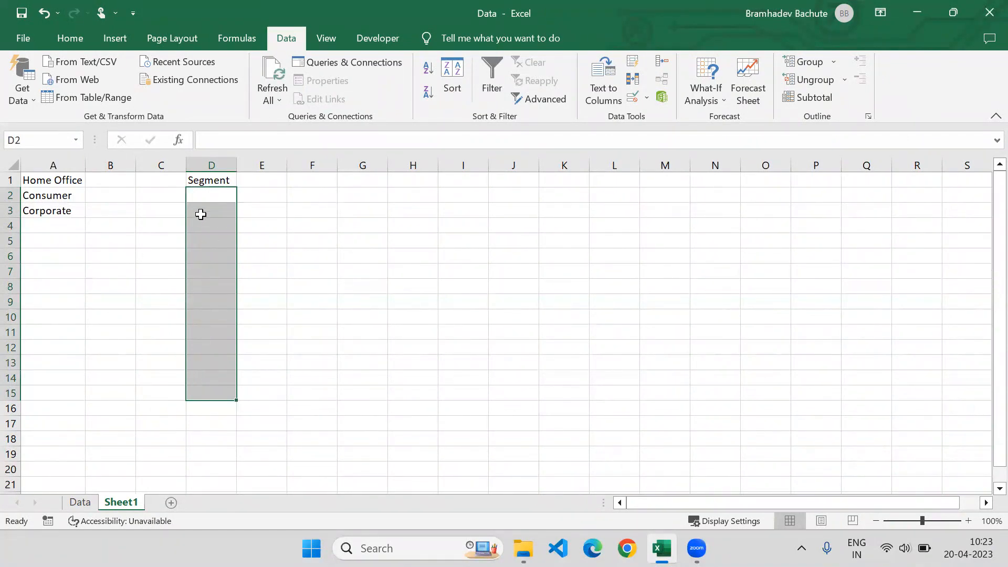
click(205, 193)
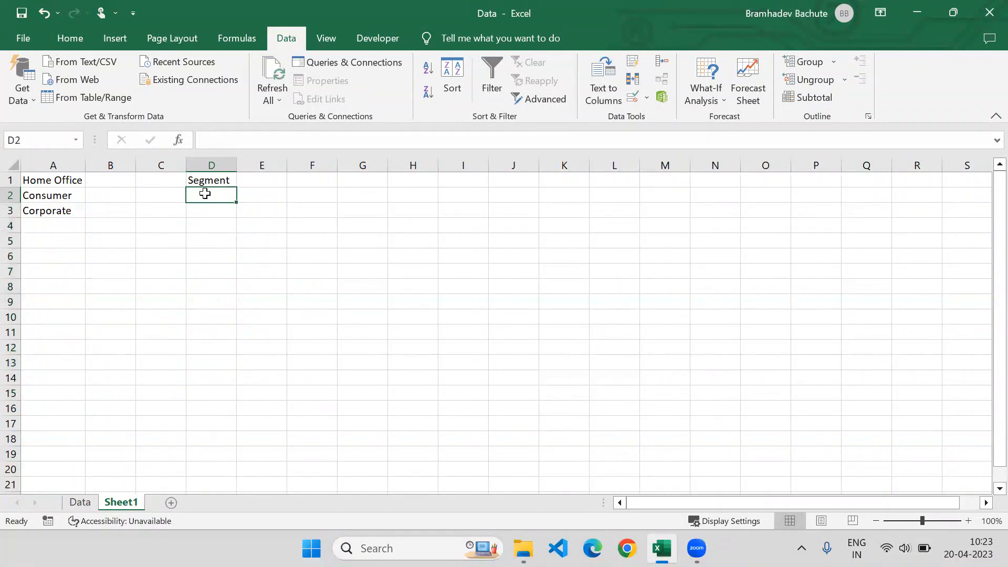
text(A)
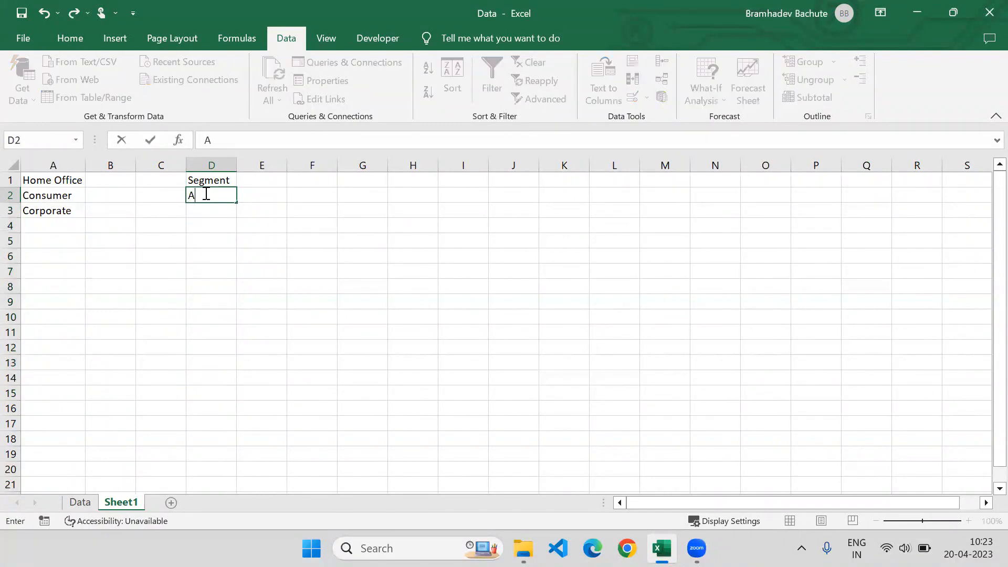
key(Return)
text(B)
key(Return)
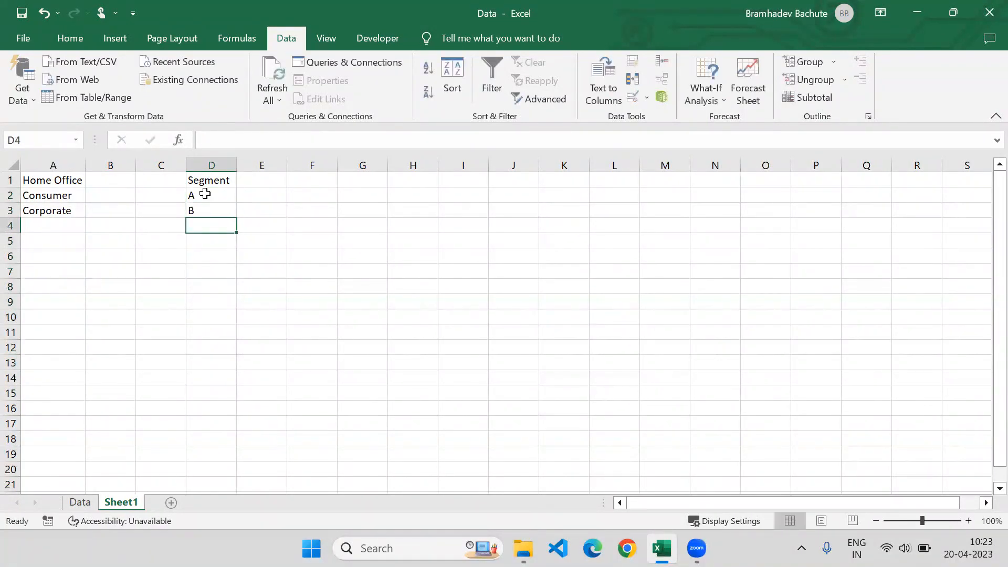
text(COns)
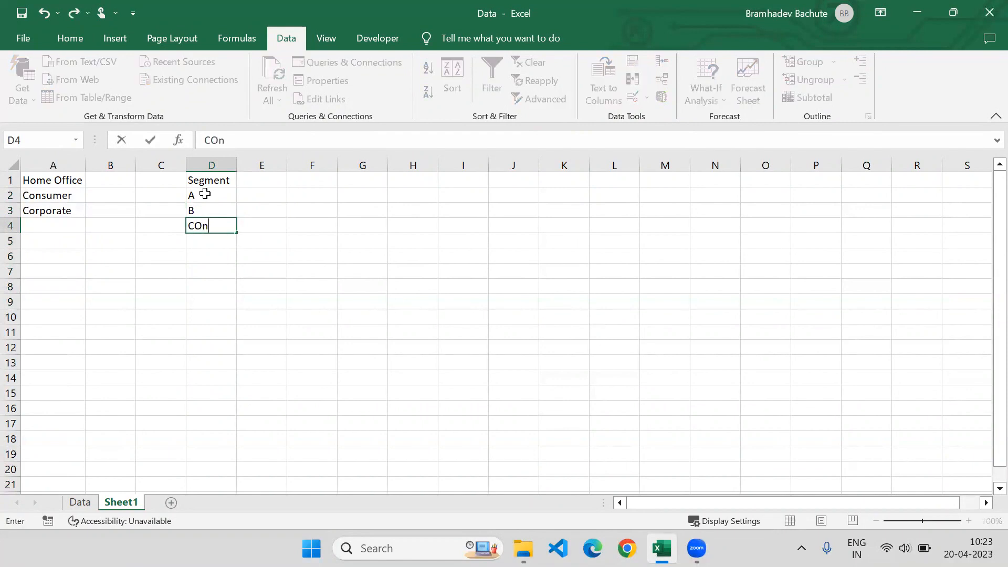
key(BackSpace)
key(BackSpace)
key(BackSpace)
key(BackSpace)
key(Escape)
- Clear the sample values from cells D2 and D3
click(205, 194)
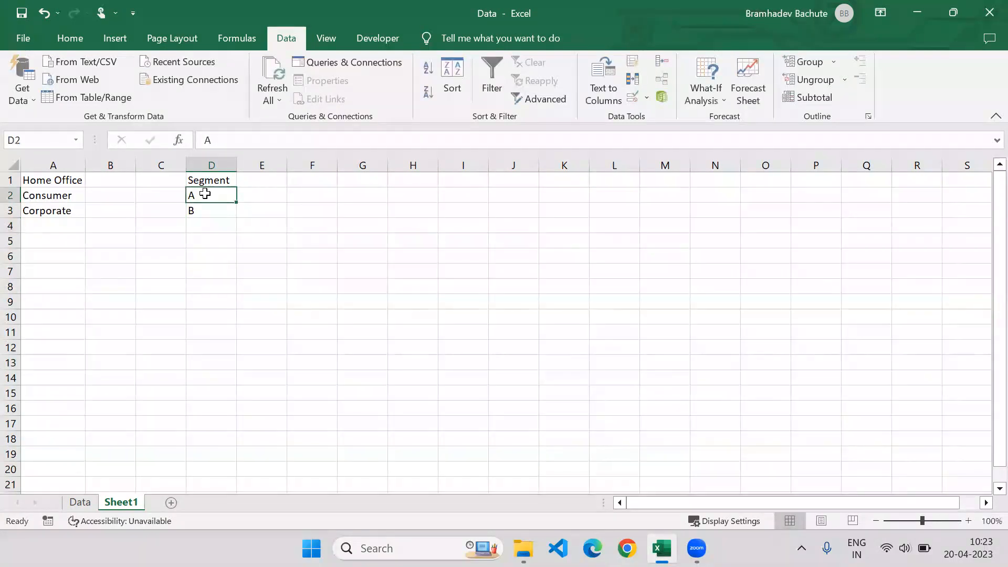
key(Delete)
key(Down)
key(Delete)
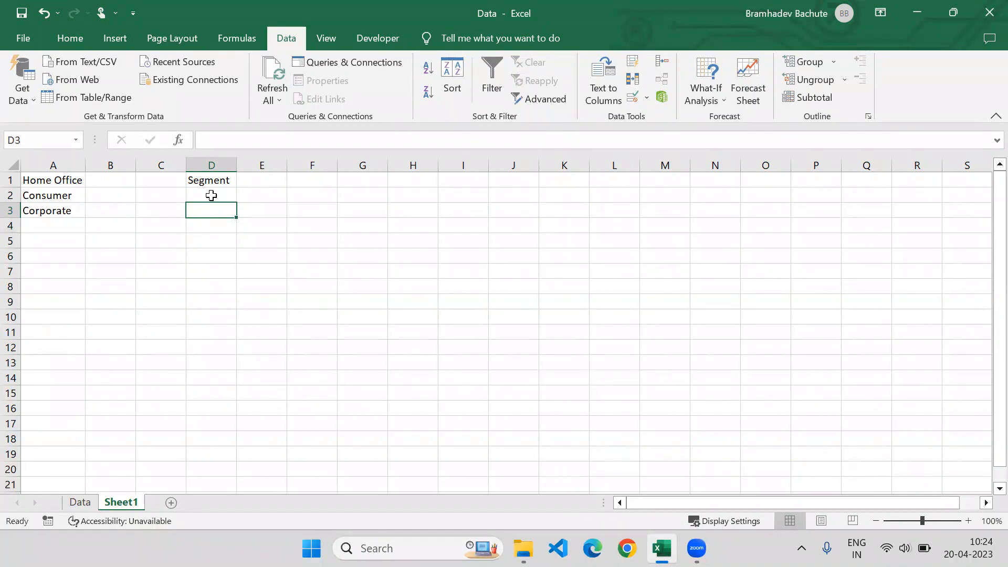
- Apply List data validation to cells D2:D9 with =$A$1:$A$3 as the source
drag(212, 196, 211, 301)
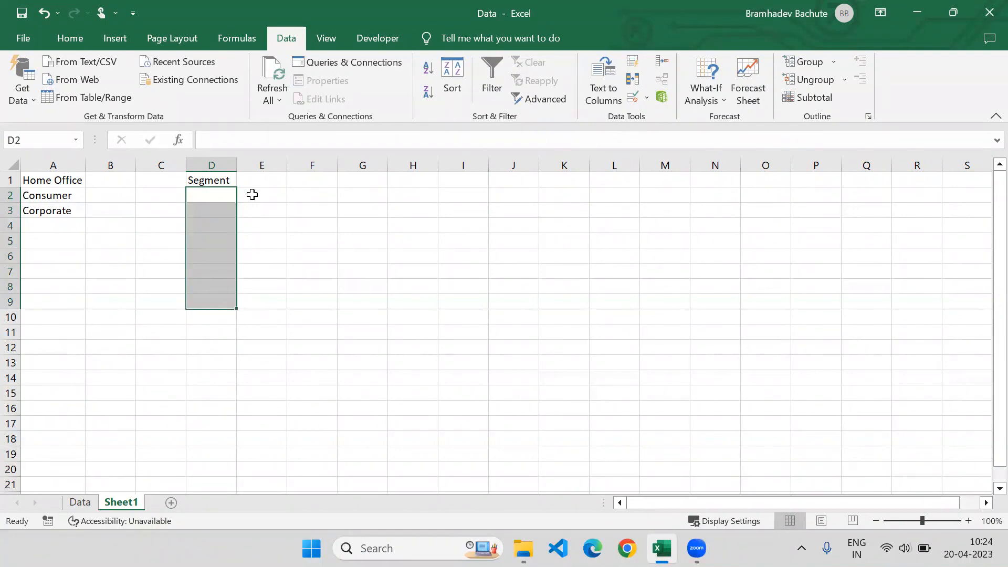
click(634, 96)
click(635, 97)
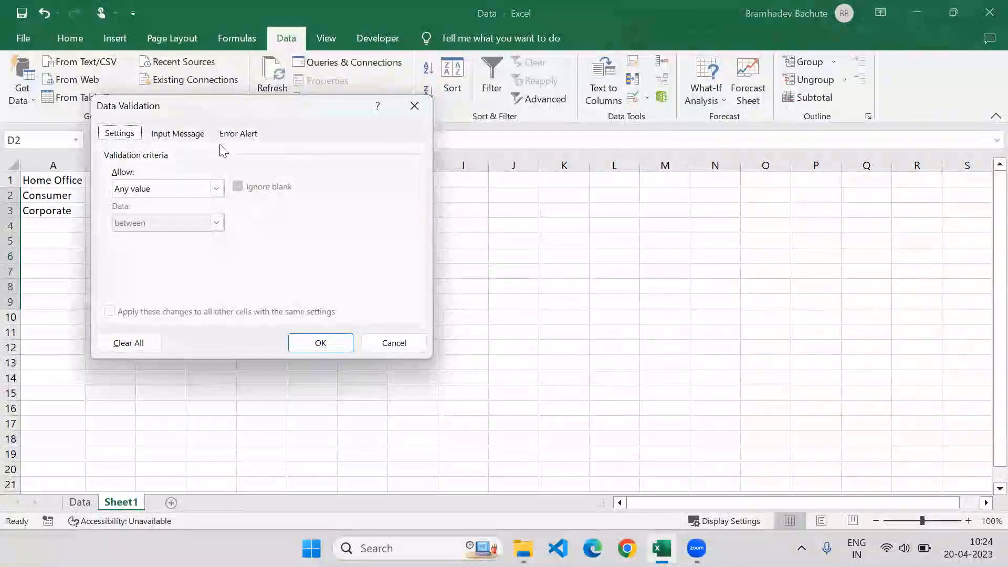
drag(205, 113, 388, 119)
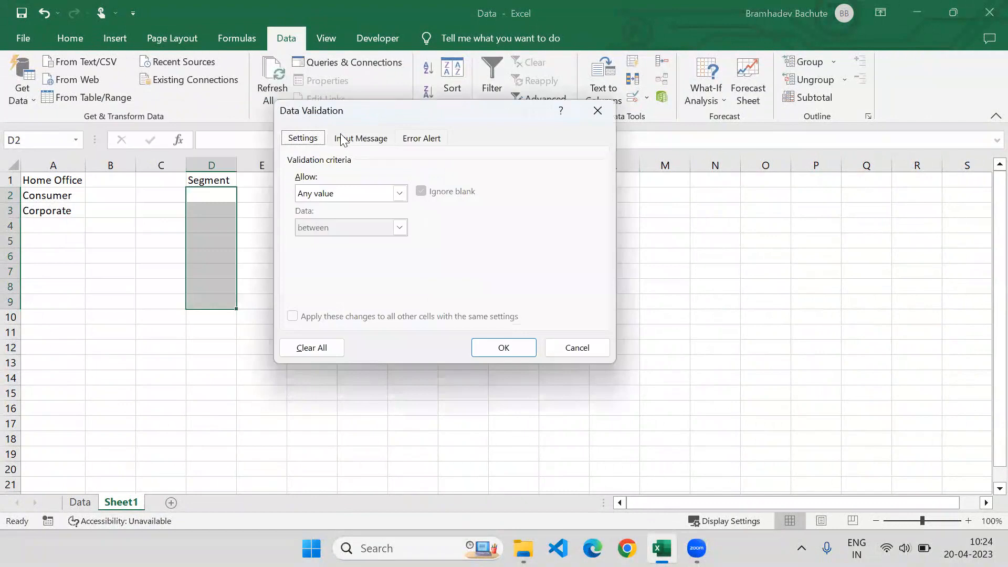
click(361, 195)
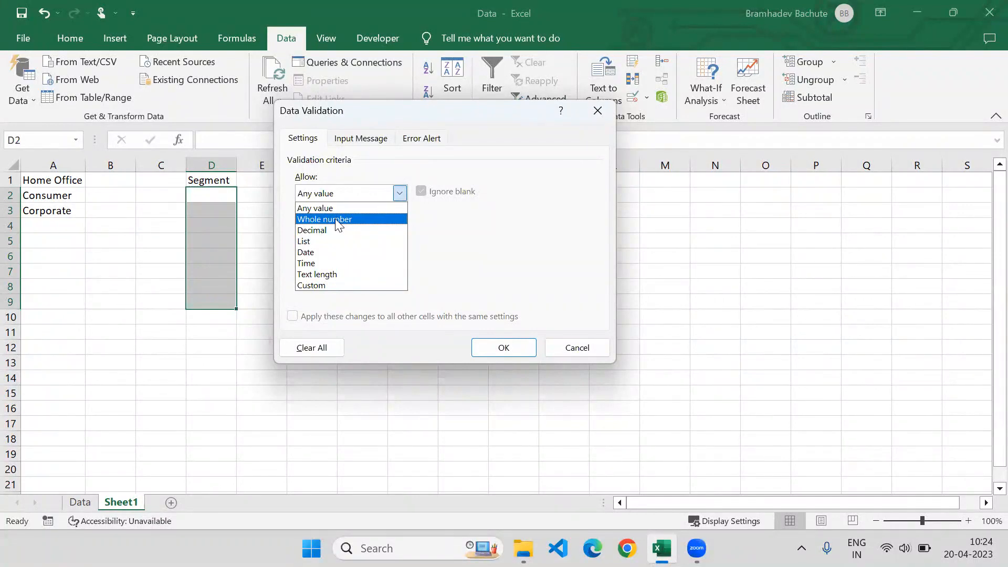
click(324, 243)
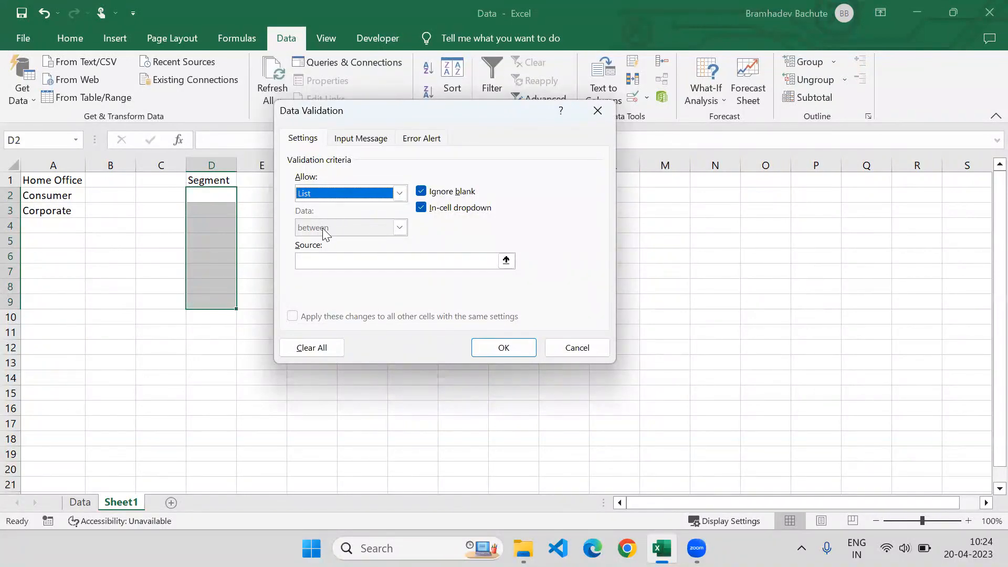
click(419, 262)
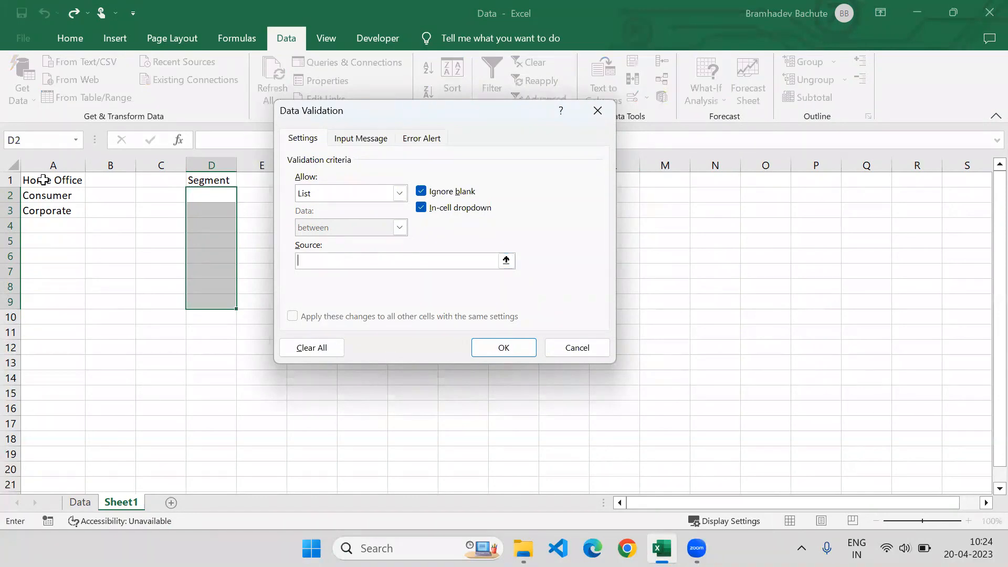
drag(44, 180, 46, 213)
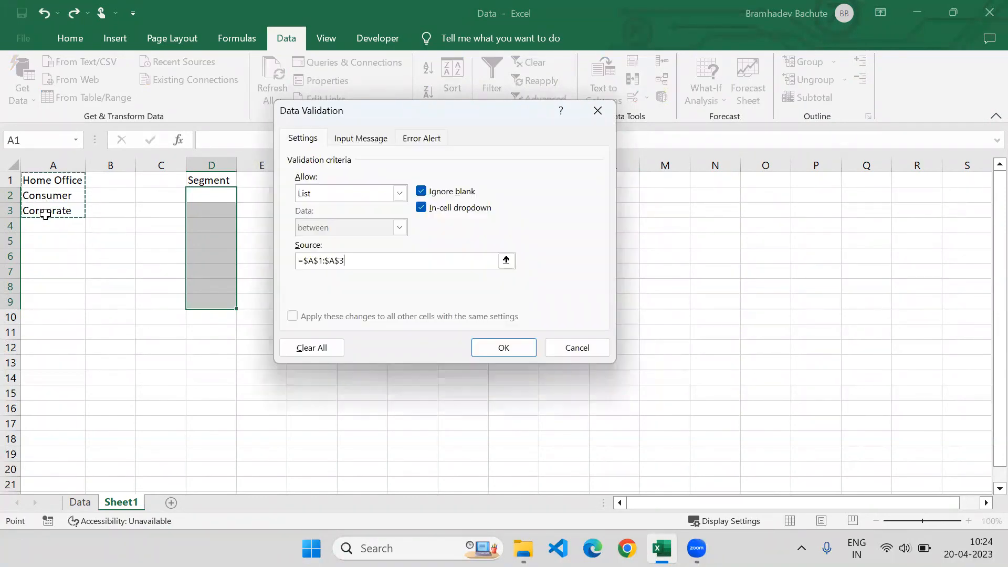
click(501, 348)
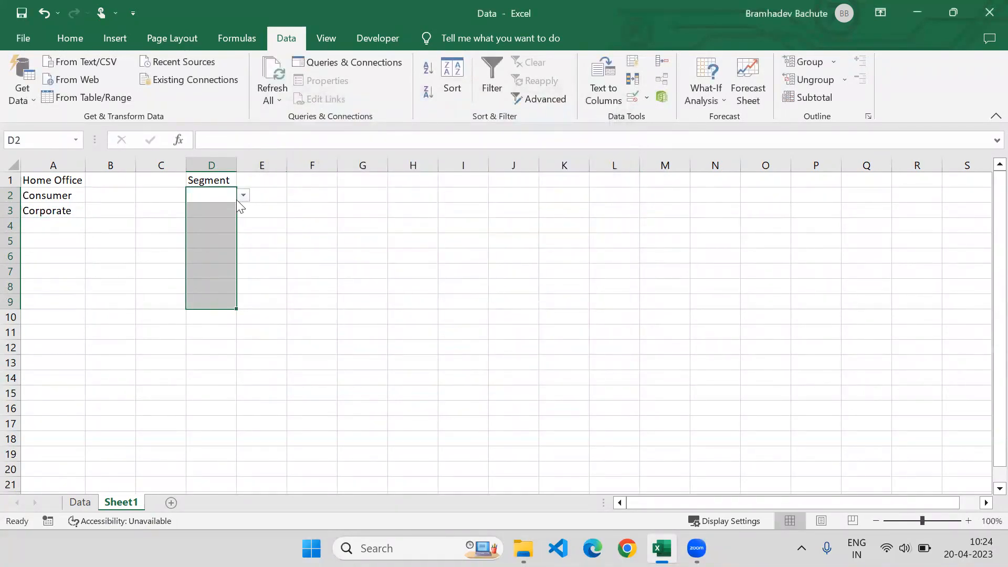
- Try to enter A in cell D2 to test the validation rule, and discard the entry
click(214, 194)
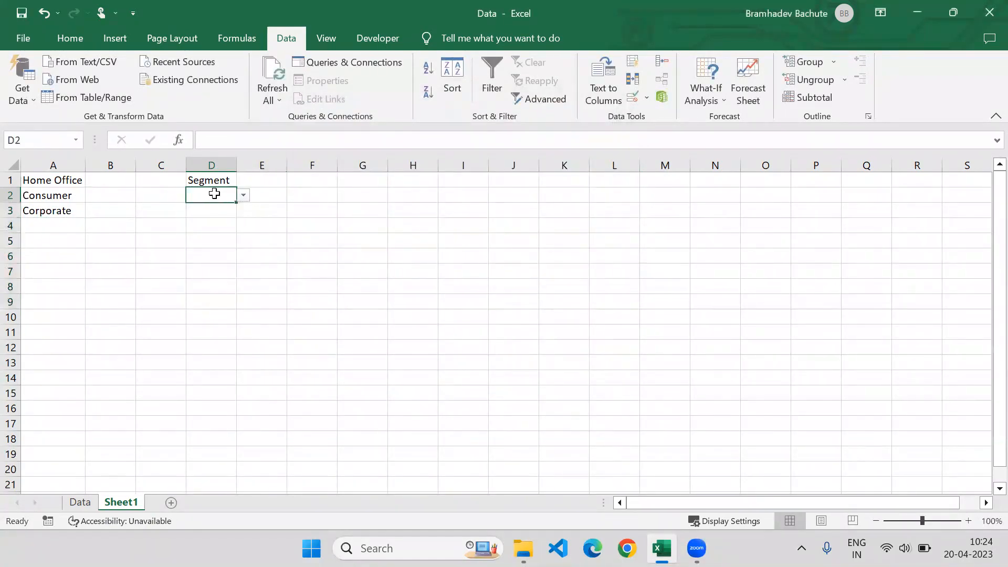
drag(52, 181, 50, 209)
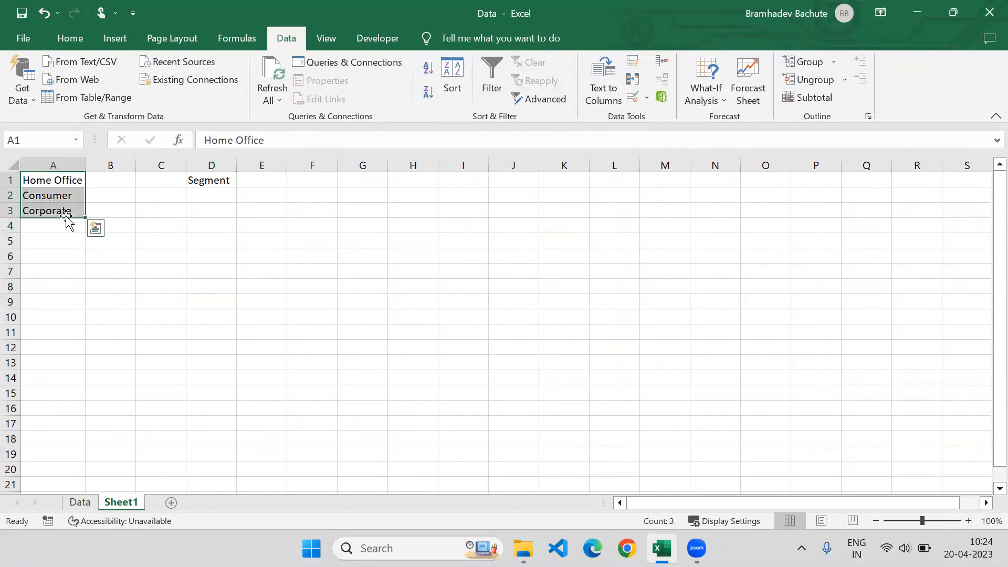
drag(209, 197, 205, 269)
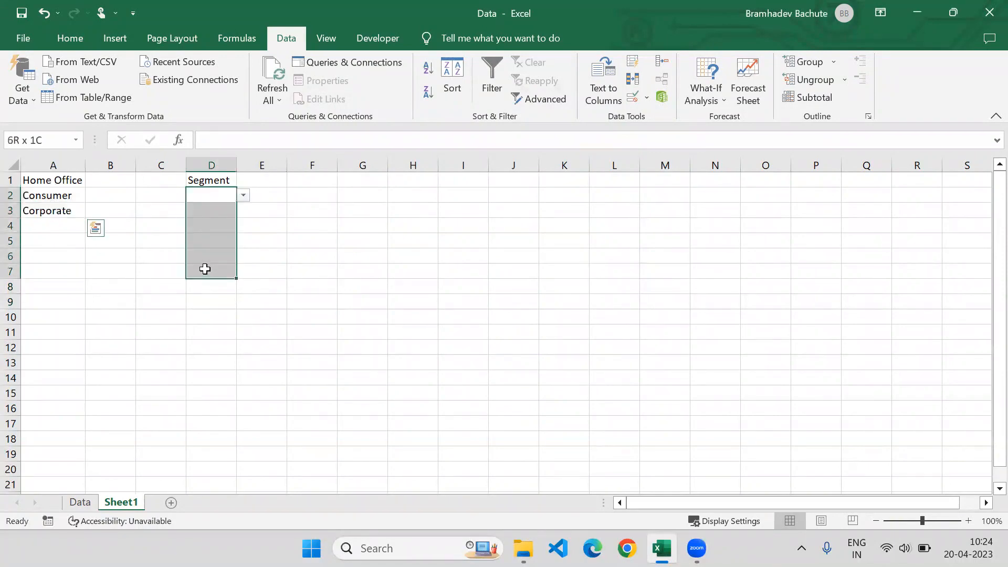
click(205, 196)
text(A)
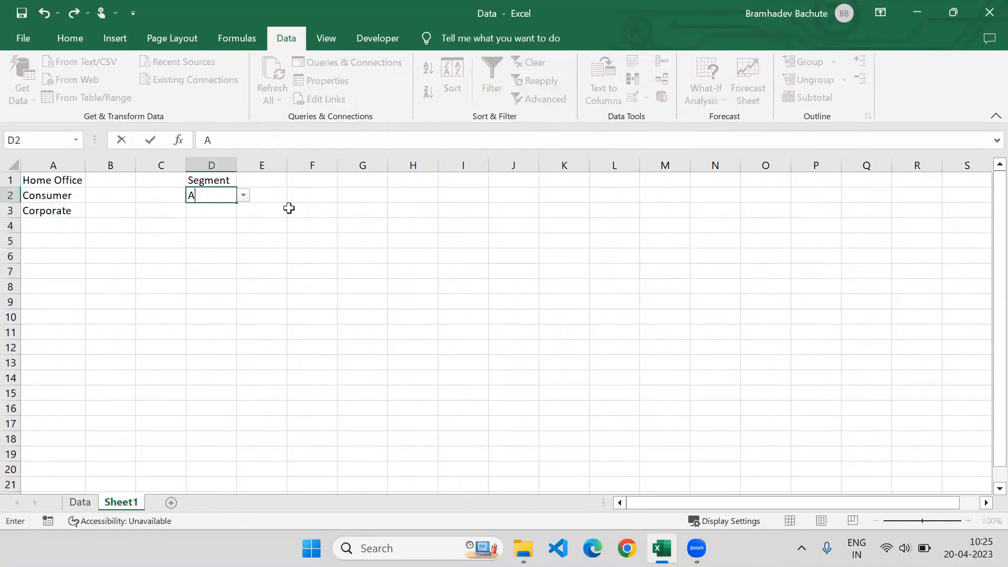
key(Return)
key(Tab)
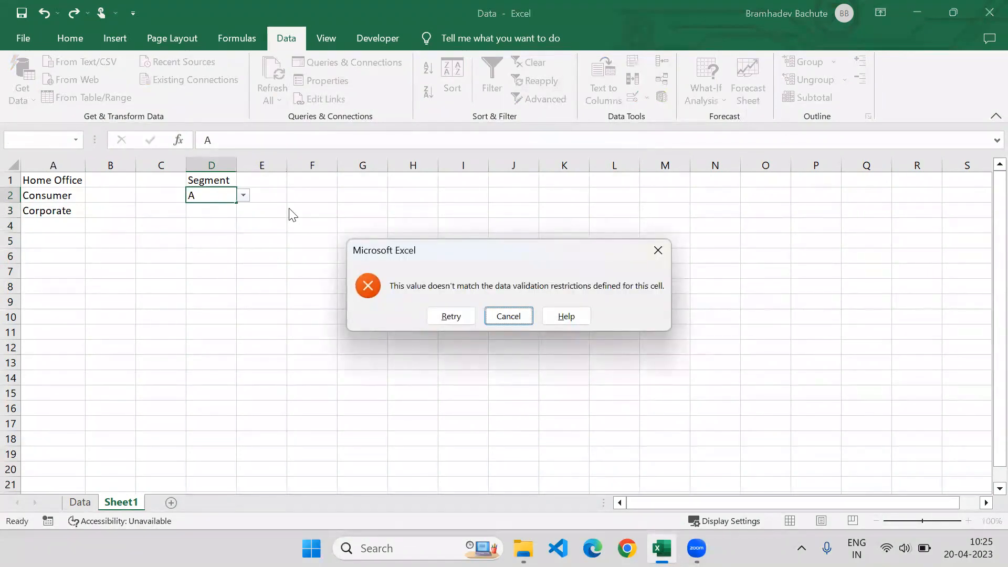
key(Return)
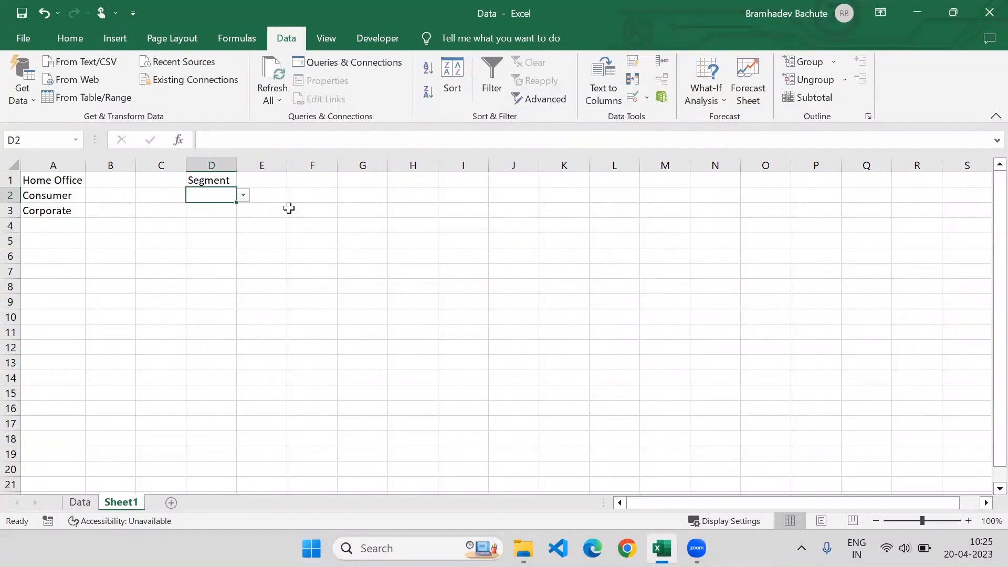
- Enter Consumer in cell D2 and choose Consumer from the validation list in cell D3
text(Cons)
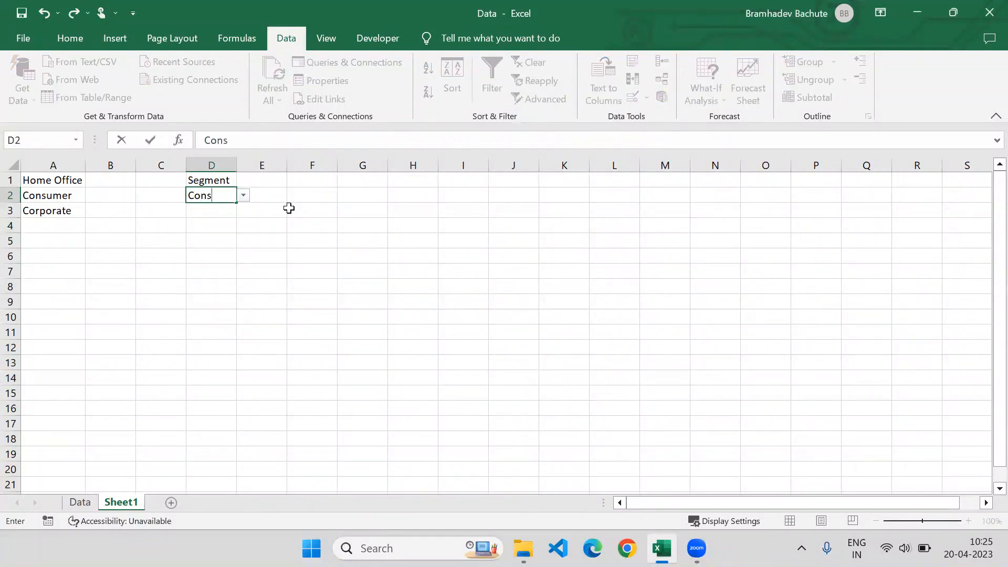
text(umer)
key(Return)
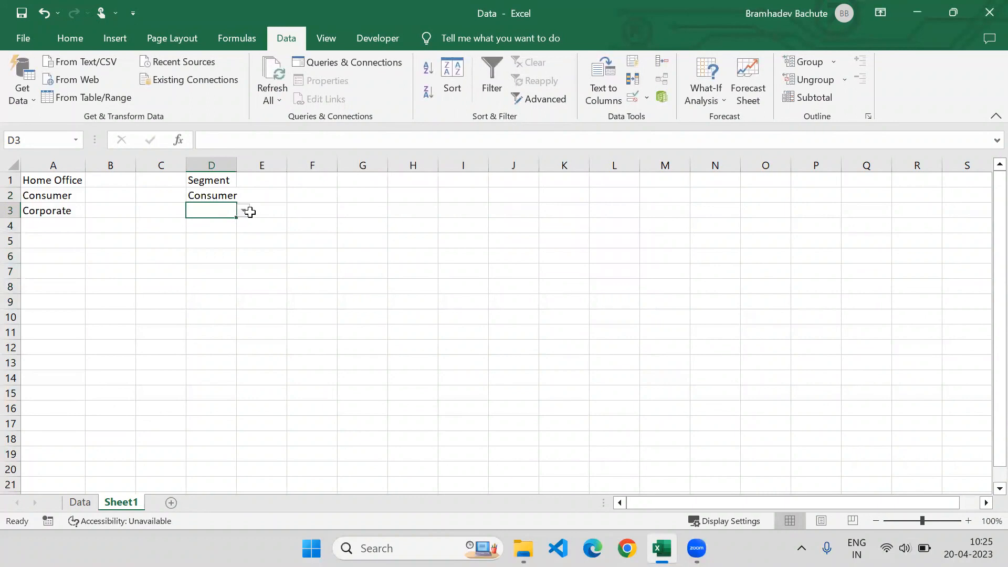
click(248, 214)
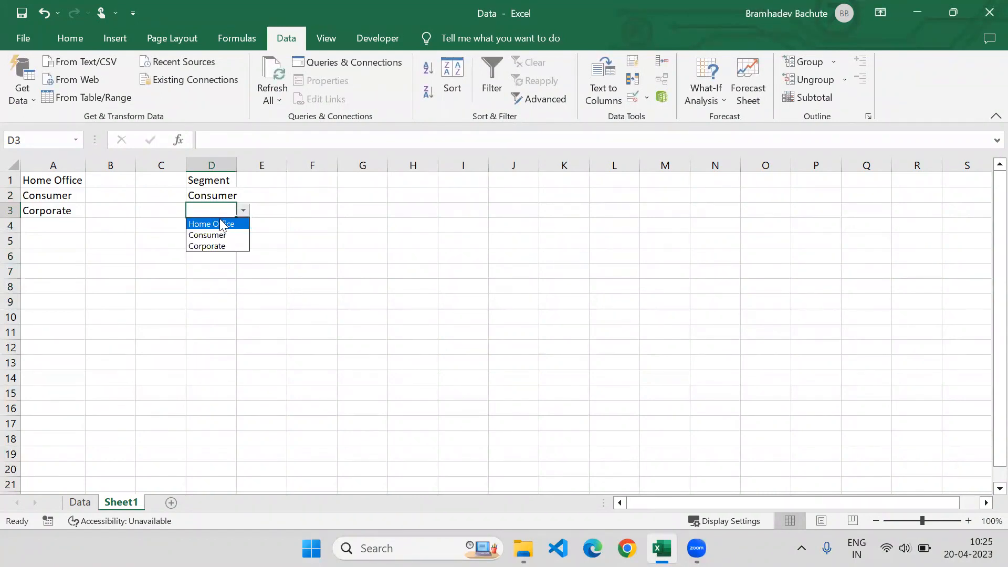
click(217, 235)
click(220, 225)
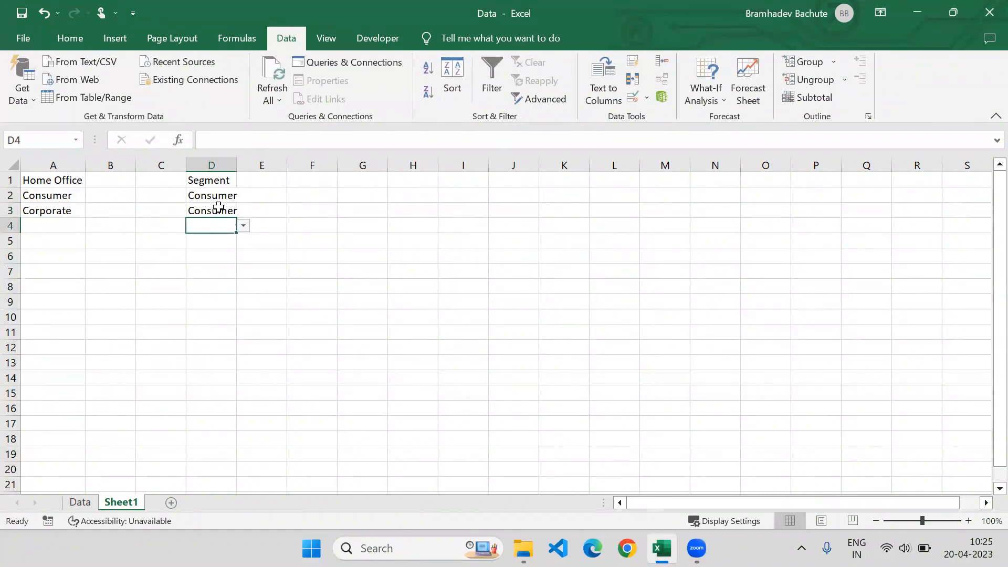
- Review the allowed criteria types in the Data Validation settings of cells D2:D6, and autofit column D
drag(216, 196, 211, 260)
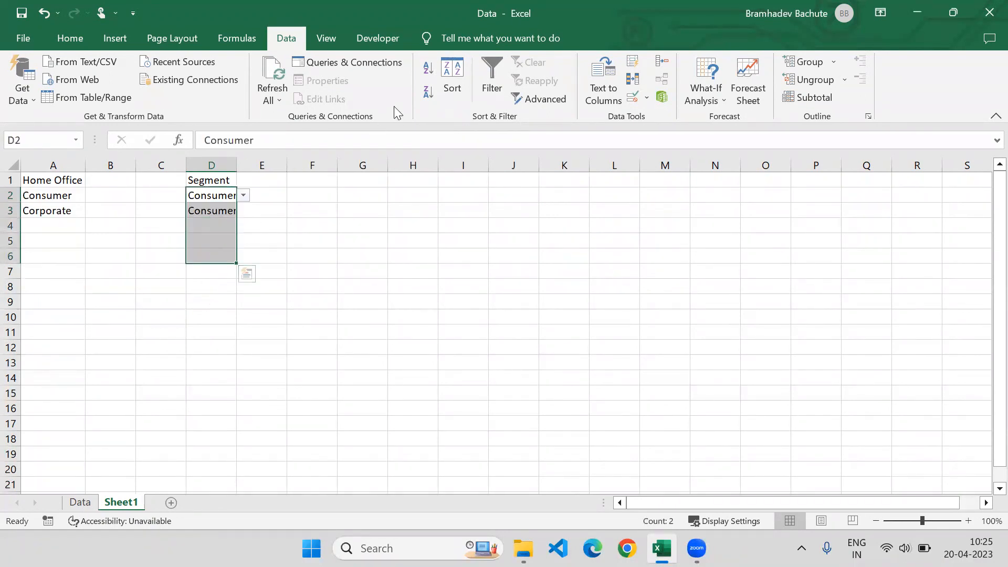
click(634, 97)
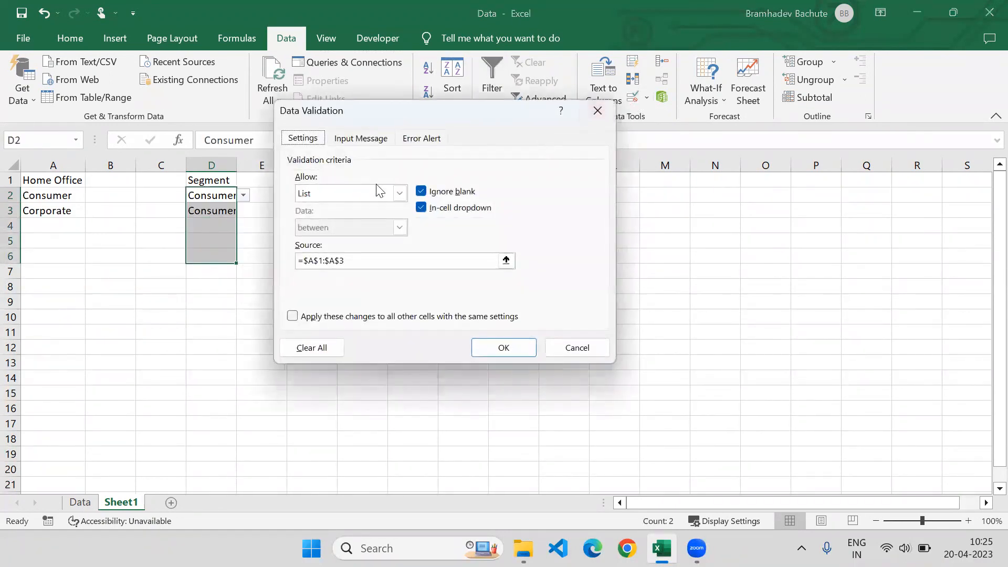
click(400, 194)
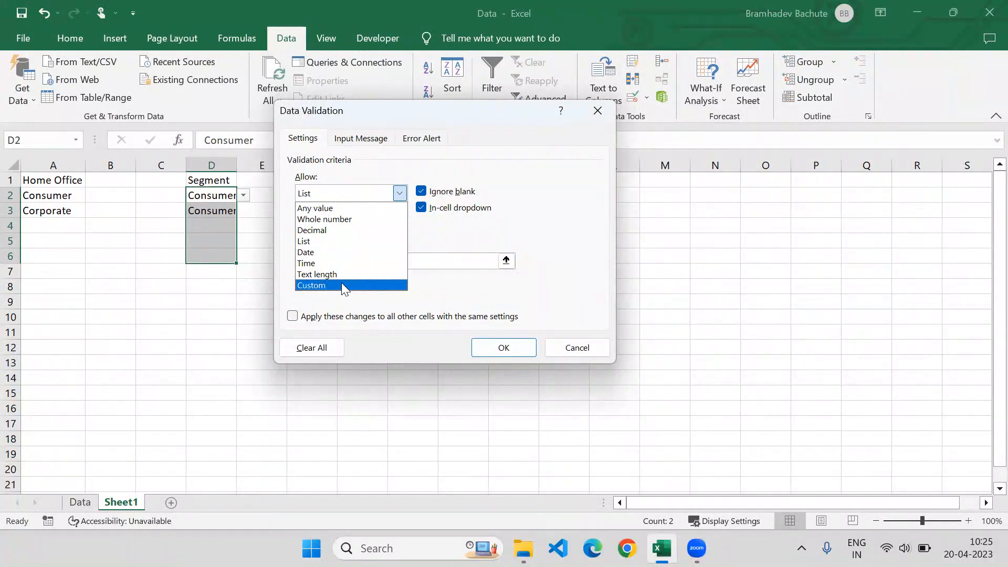
click(487, 348)
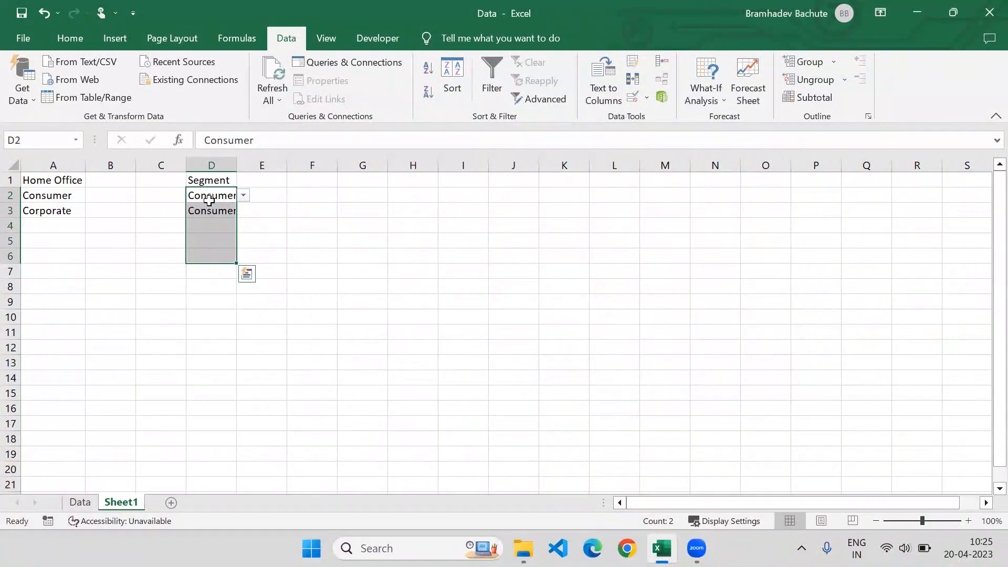
double_click(239, 163)
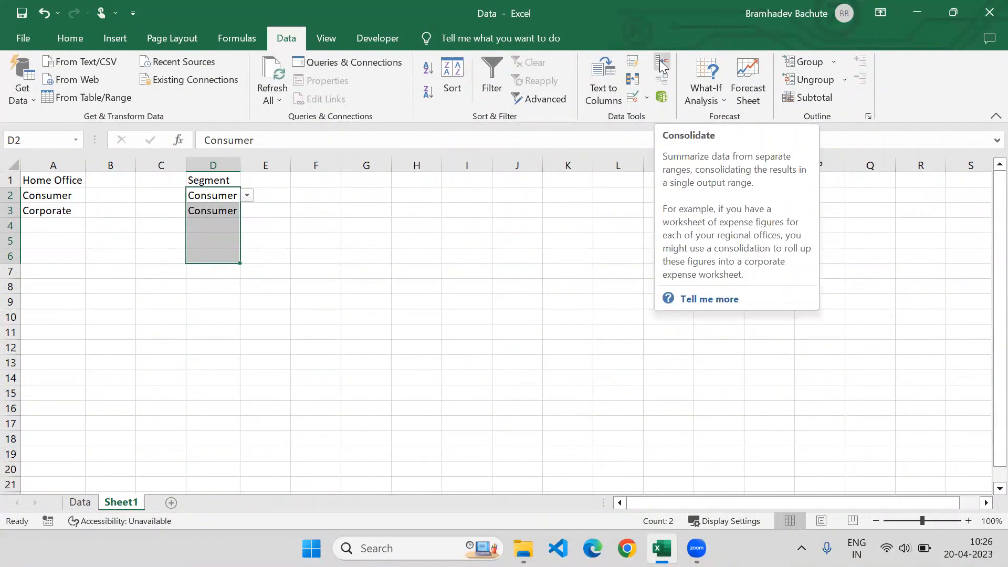
- Delete columns A through D from Sheet1
drag(57, 158, 195, 174)
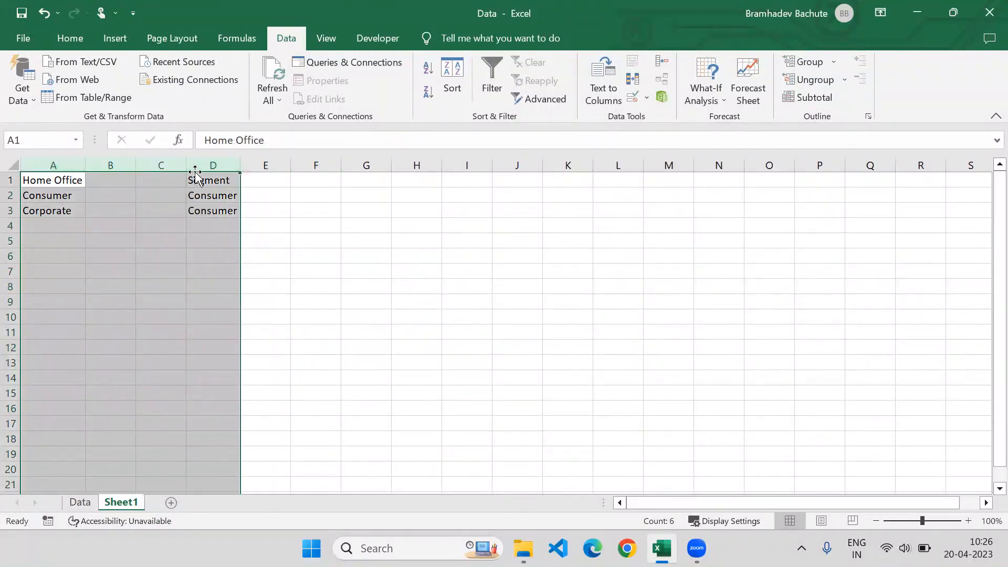
key(ctrl+z)
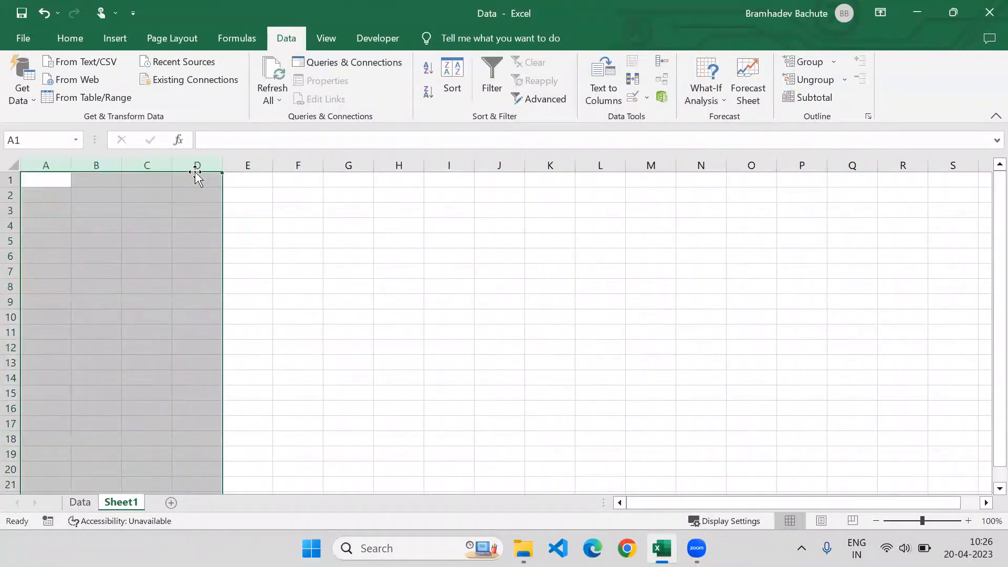
- Start a Sum consolidation at cell B2 of Sheet1 and add the references Data!$A$1:$A$11 and Data!$B$1:$C$11
click(88, 196)
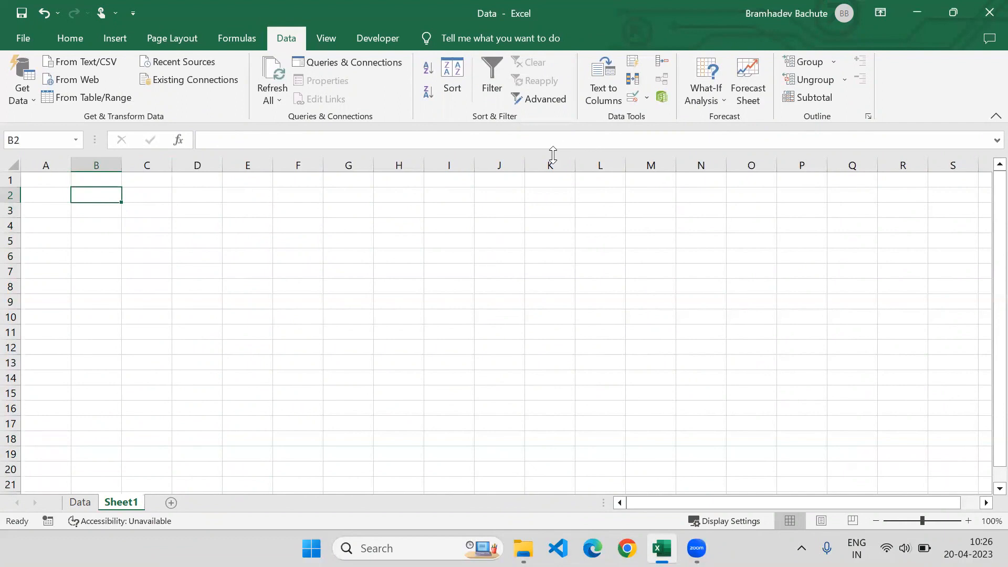
click(664, 59)
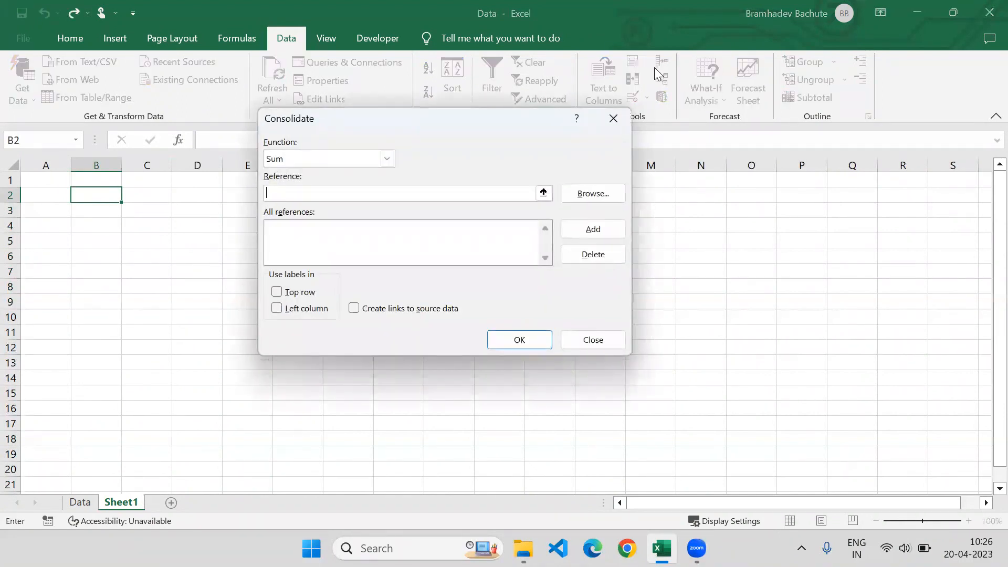
click(420, 195)
click(80, 501)
drag(380, 123, 613, 124)
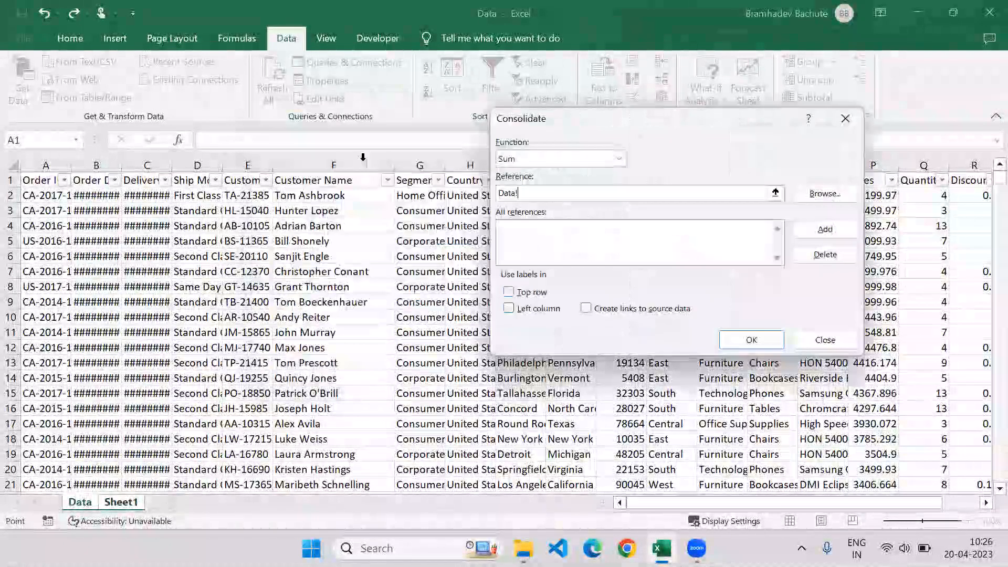
drag(44, 182, 29, 331)
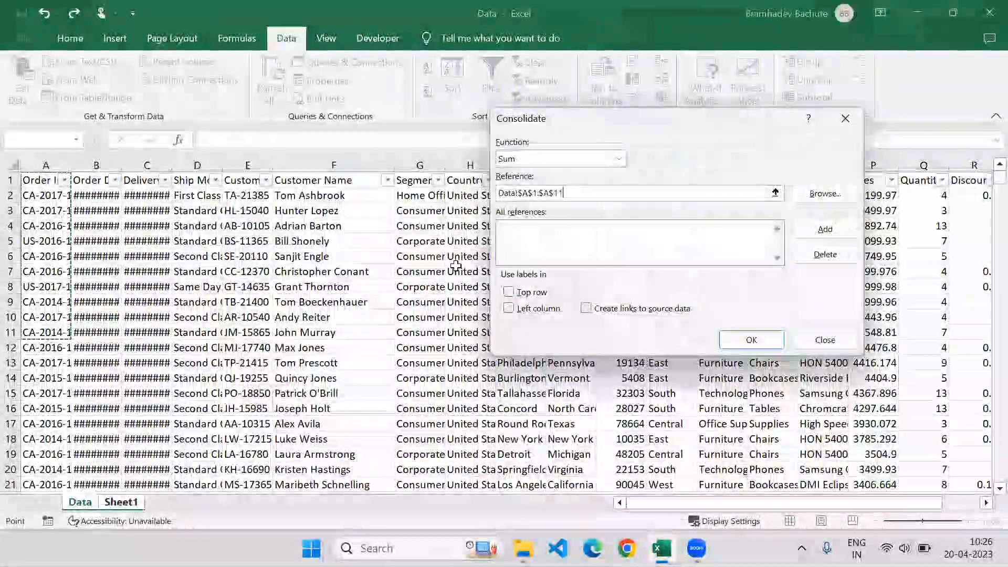
click(825, 229)
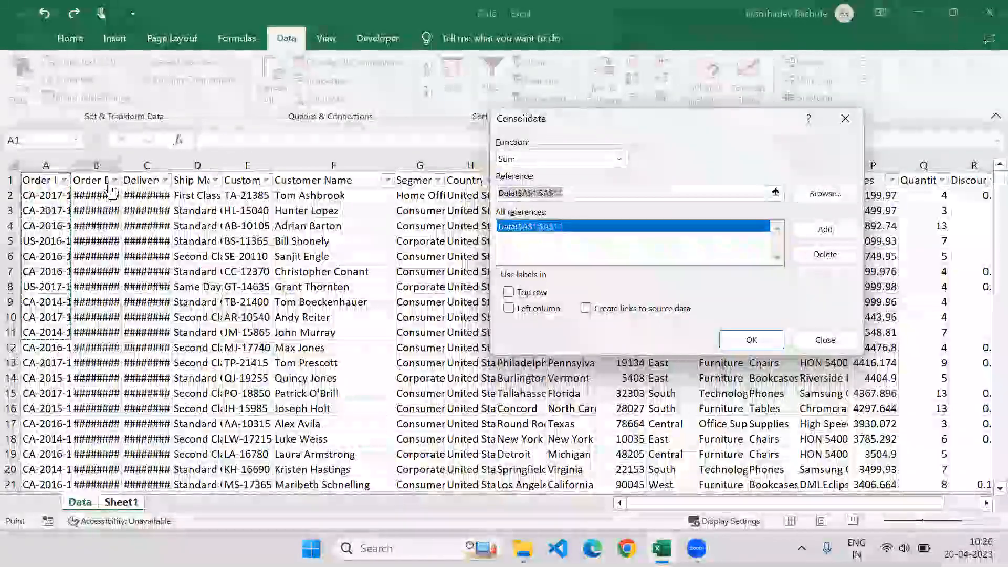
drag(92, 180, 140, 328)
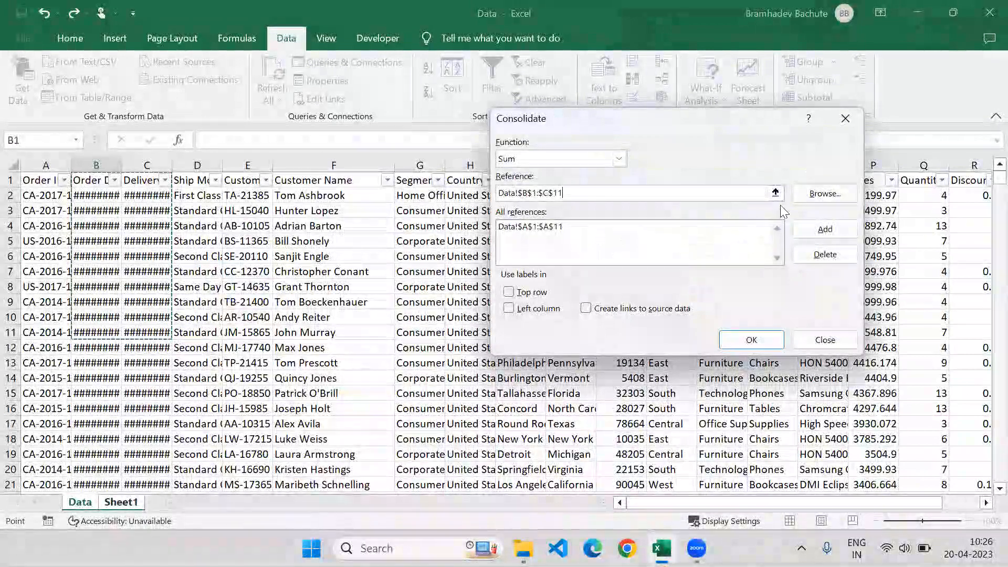
click(814, 232)
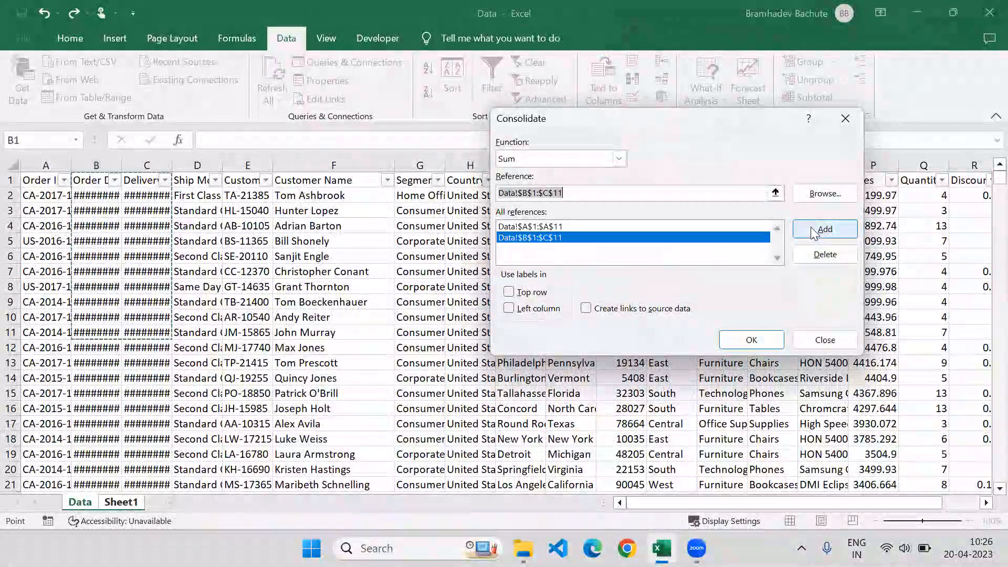
- Add Data!$P$1:$Q$11 to the consolidation references and run it using the top row labels
drag(615, 121, 173, 140)
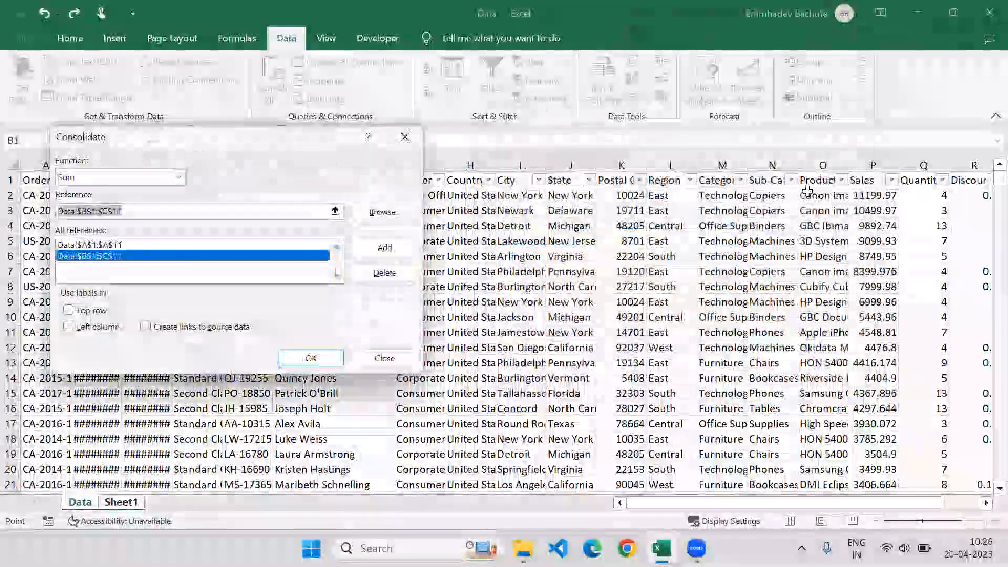
drag(867, 180, 870, 332)
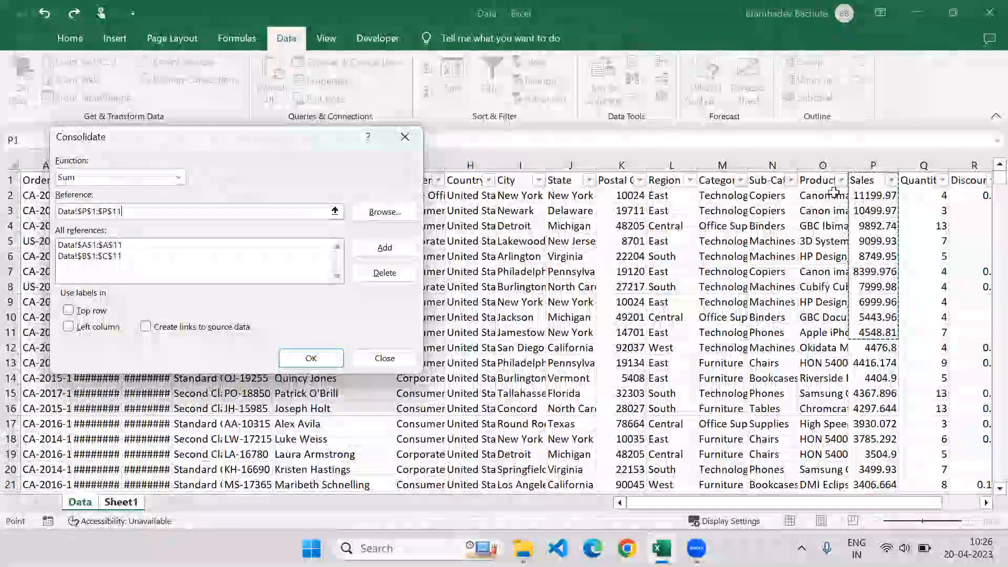
click(874, 181)
drag(874, 180, 914, 335)
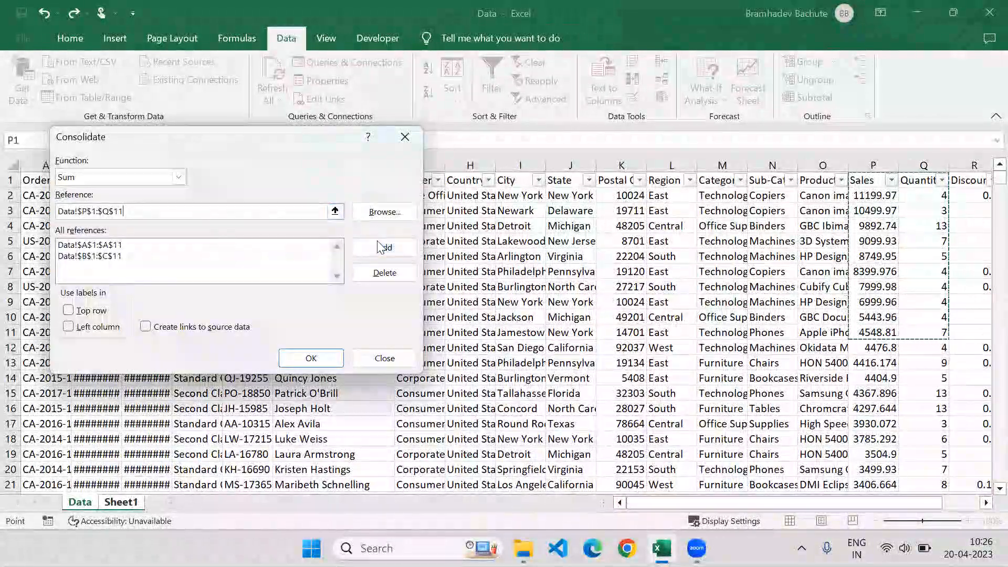
click(363, 249)
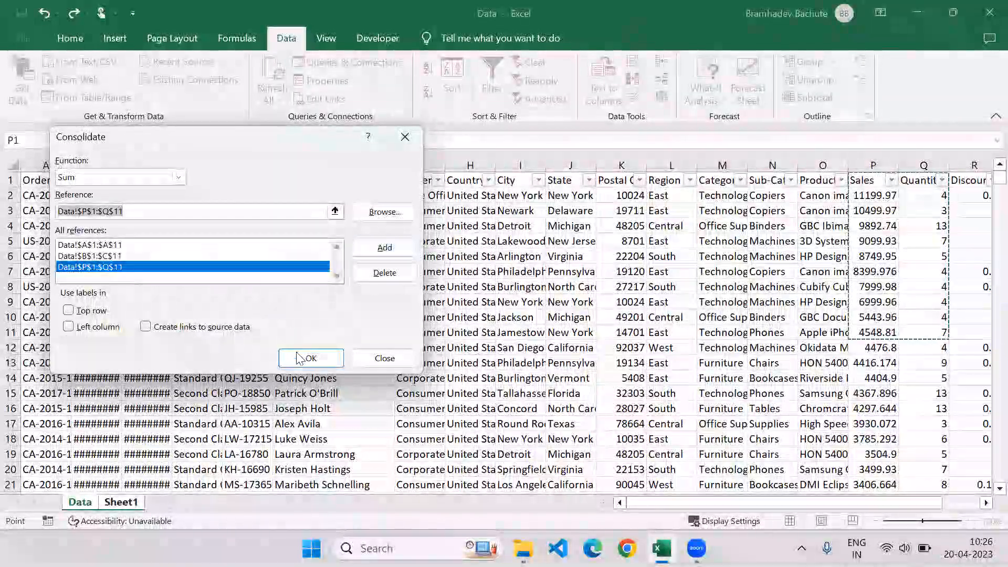
click(69, 311)
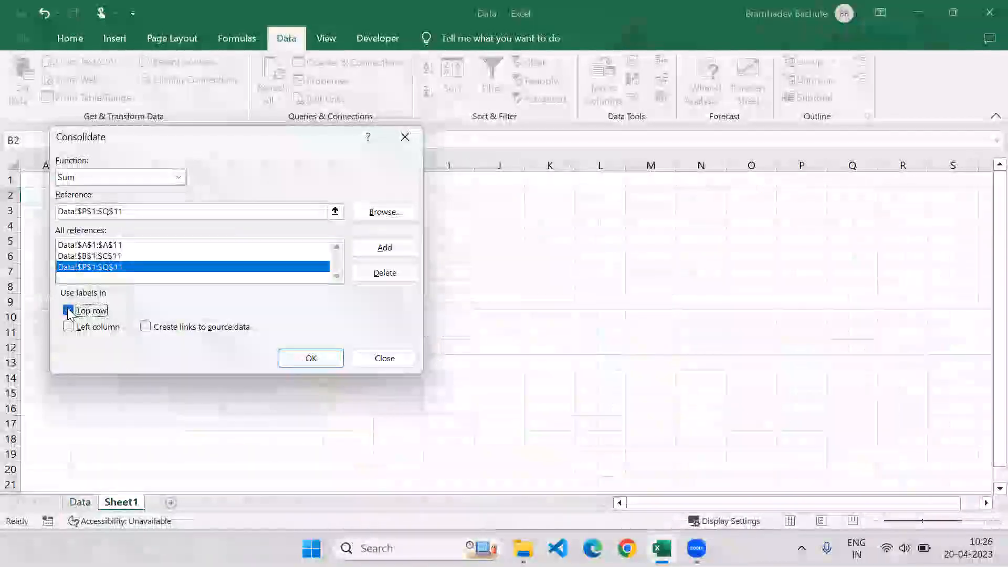
click(289, 353)
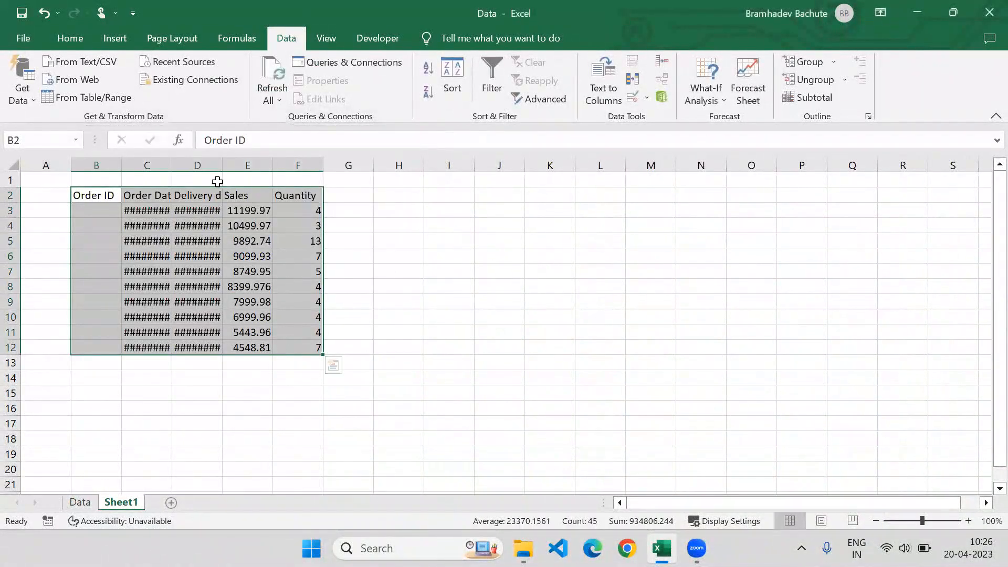
- Clear the Order ID heading from cell B2 and autofit the Order Date, Delivery date and Sales columns
click(101, 195)
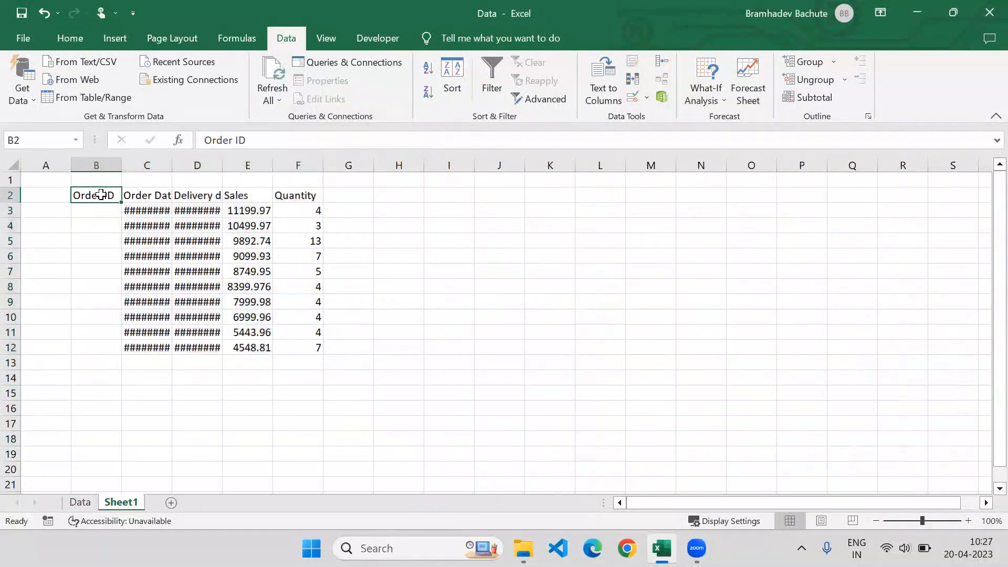
key(Delete)
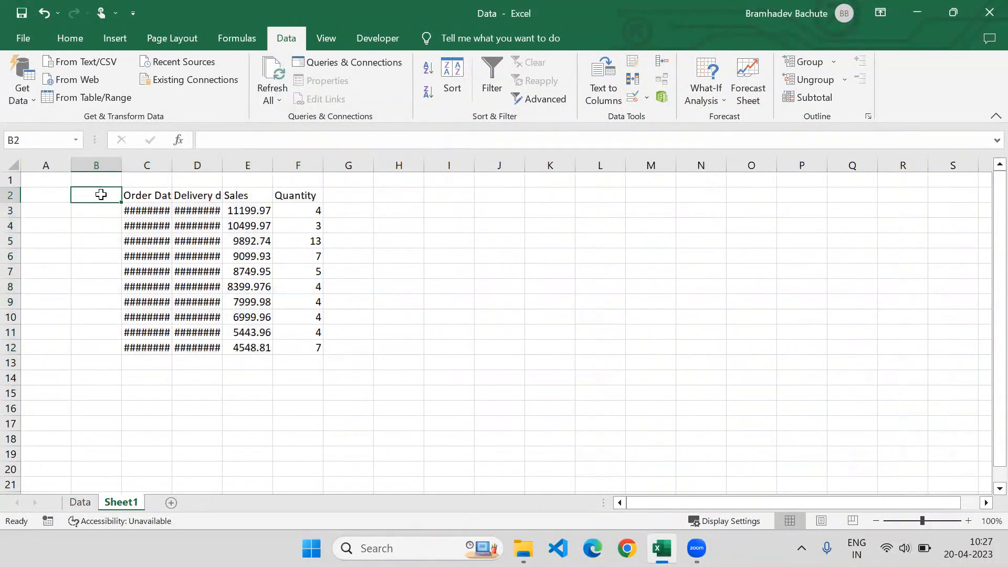
double_click(174, 164)
double_click(230, 164)
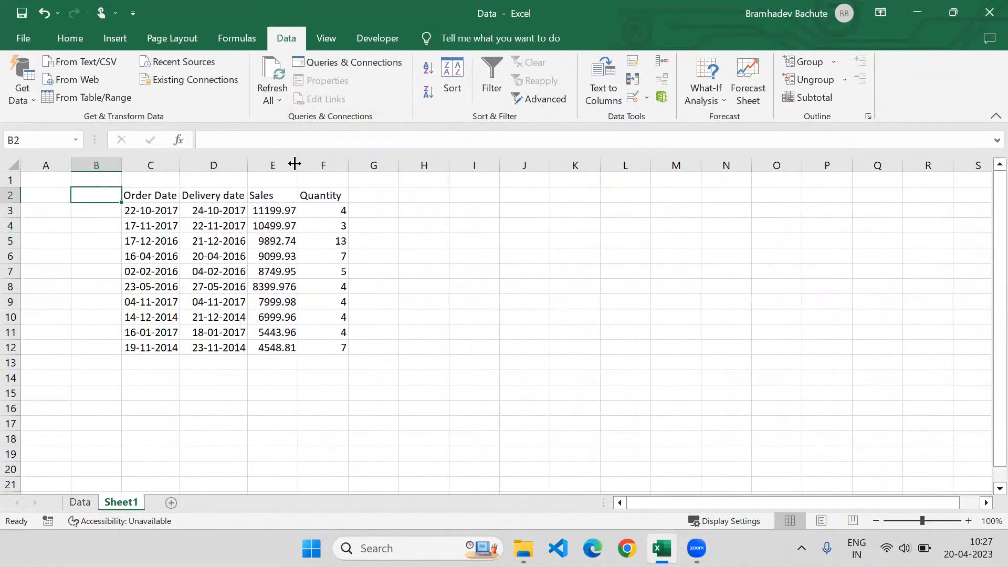
double_click(295, 164)
- Compare the consolidated table in C2:F12 of Sheet1 with the source records on the Data sheet
drag(153, 195, 337, 348)
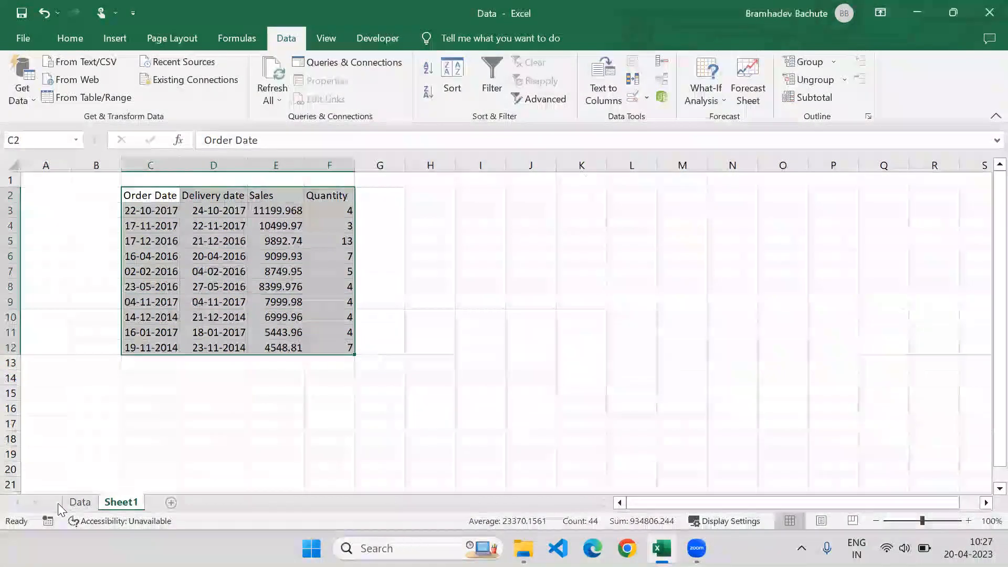
click(80, 503)
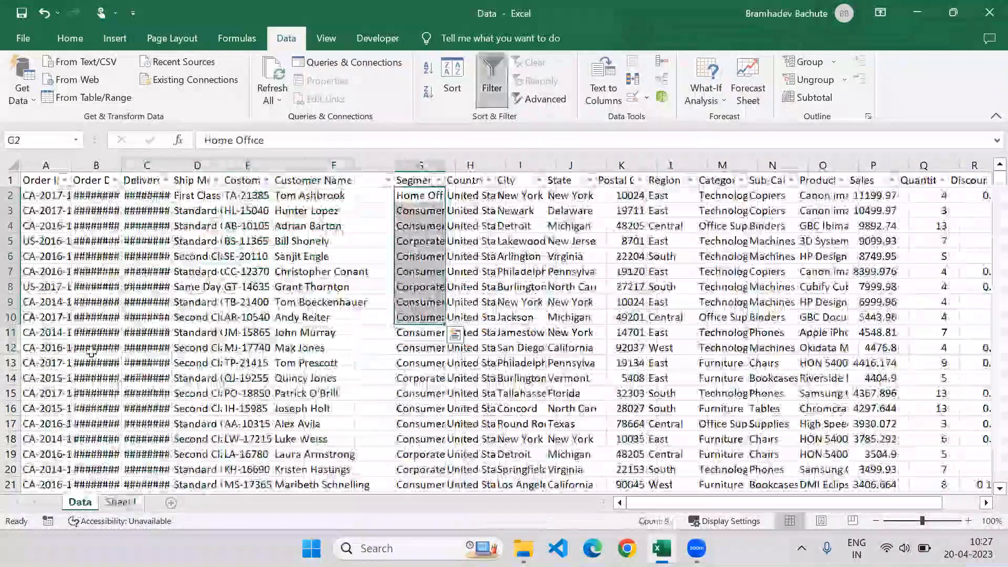
click(129, 502)
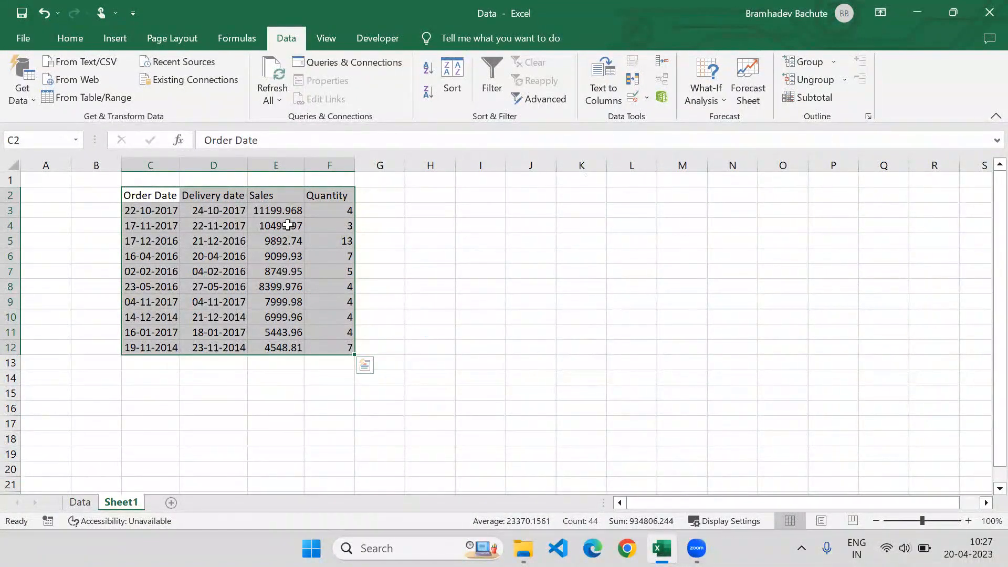
mouse_move(524, 549)
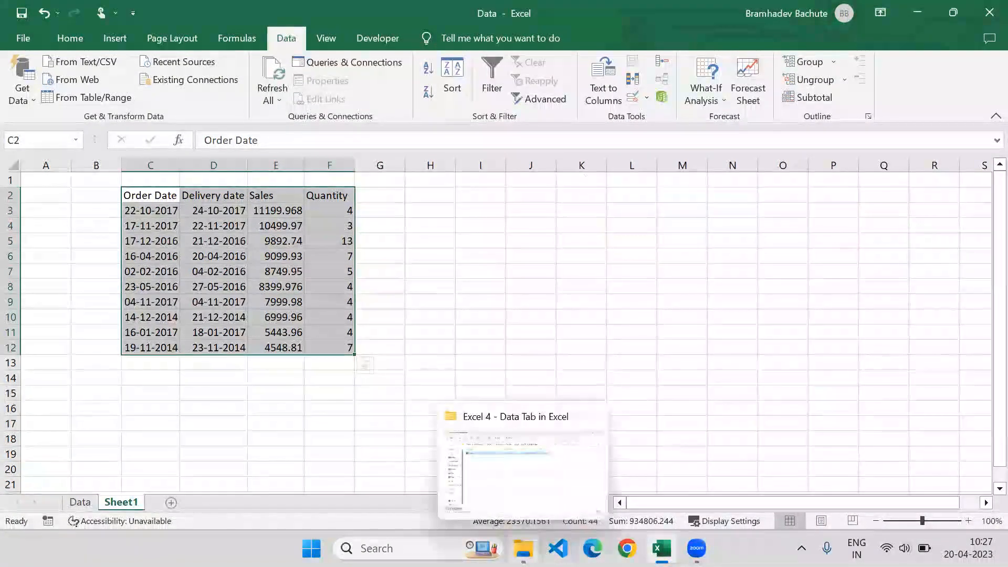
- Add a new worksheet and enter the heading Student ID in A1 with the values 1 and 2 below it
click(176, 505)
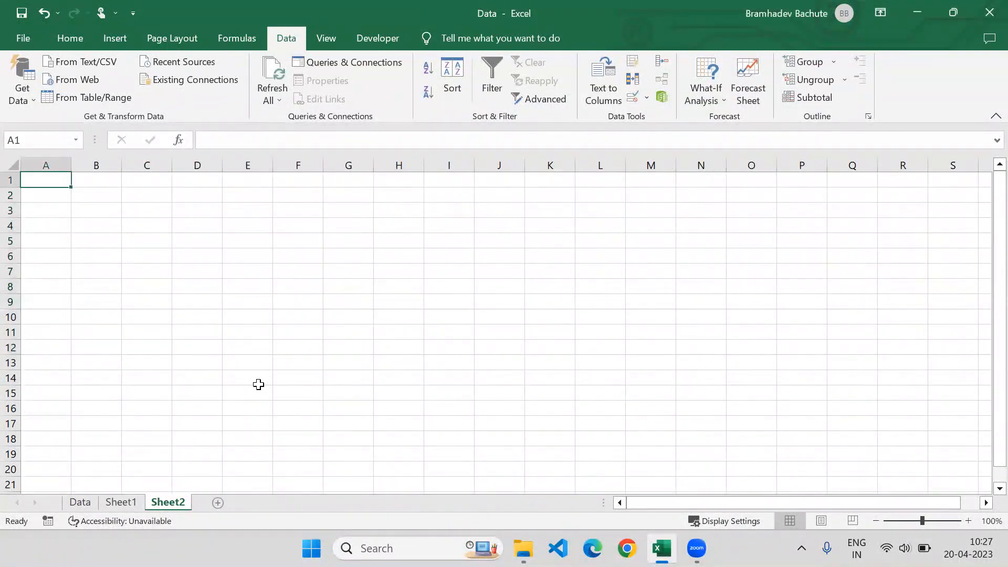
text(Student ID)
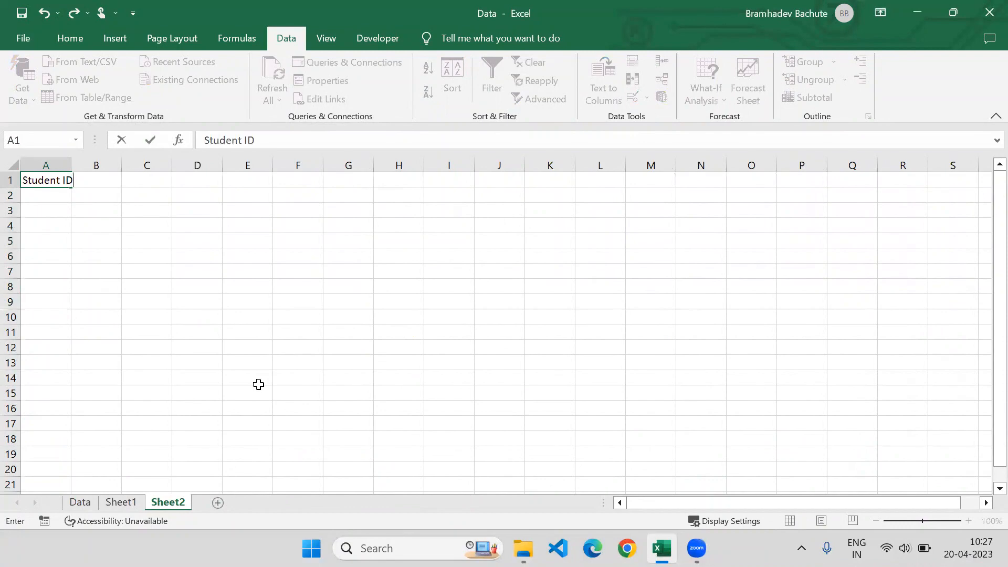
key(Return)
text(1)
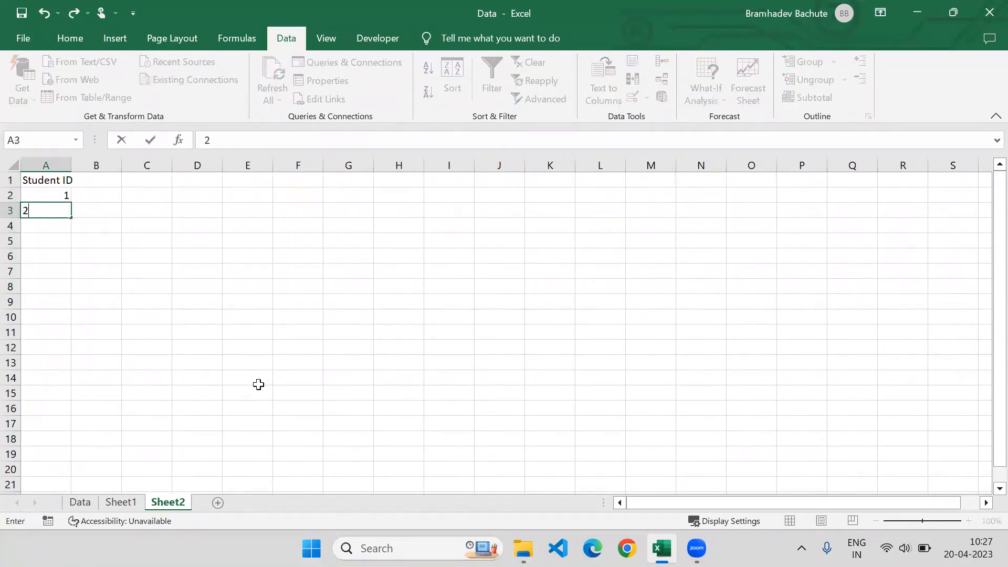
key(Return)
text(2)
key(Return)
- Extend the Student ID numbers 1 and 2 as a series down to 10 in cell A11 of Sheet2
key(Up)
key(Up)
key(shift+Down)
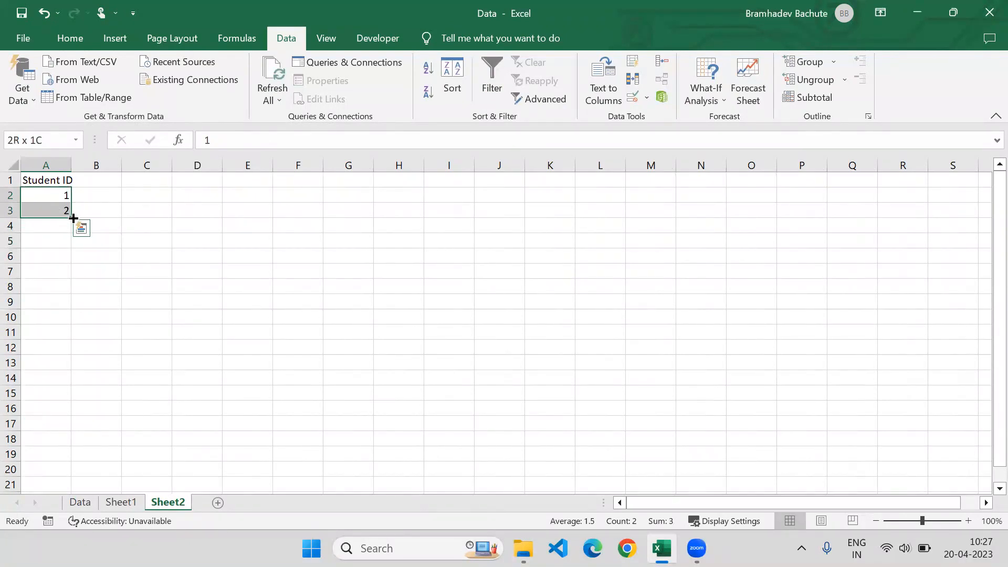
drag(71, 220, 81, 330)
- Add Sheet2!$A$1:$A$11 to the consolidation references and run the consolidation at cell C2 of Sheet1
click(134, 503)
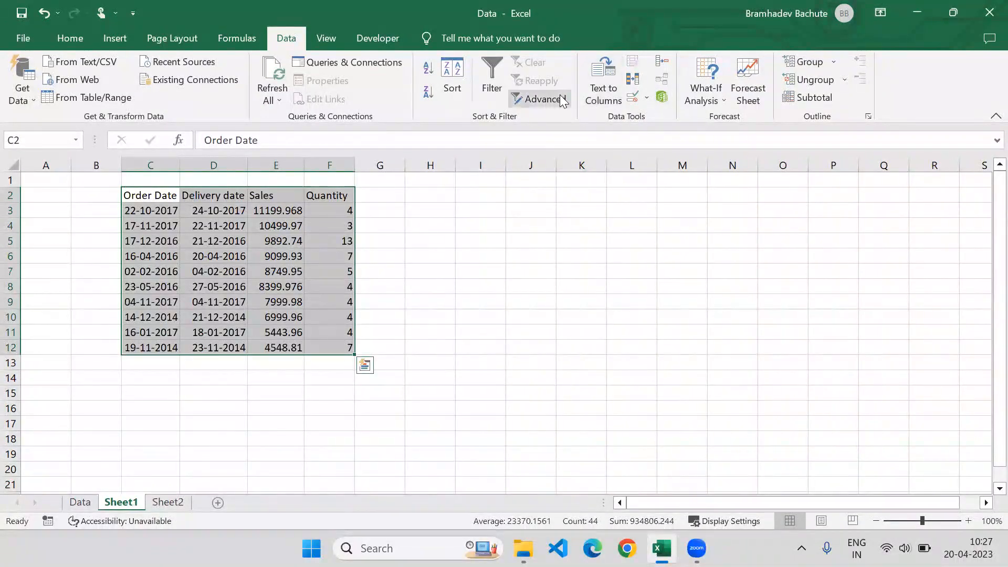
click(155, 195)
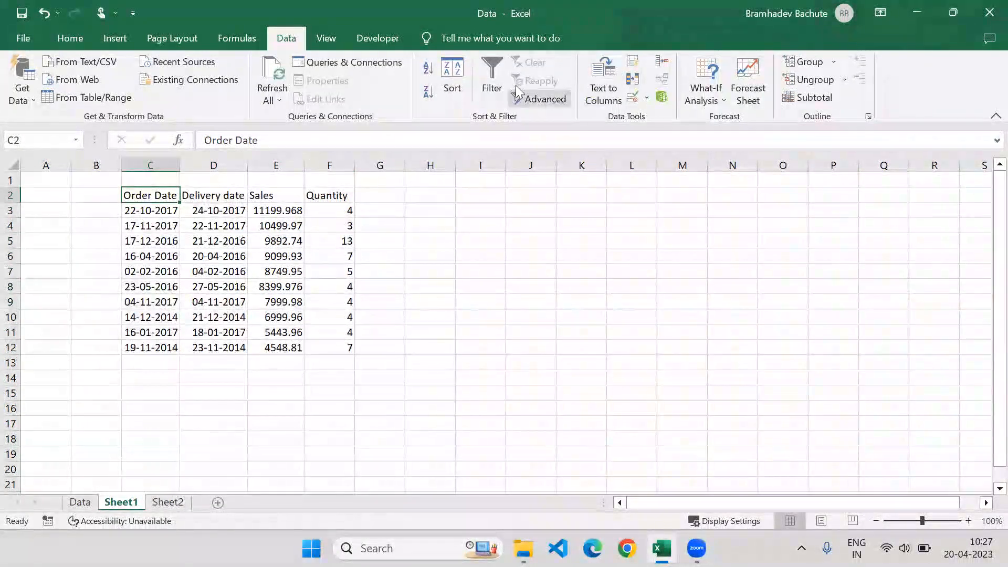
click(663, 62)
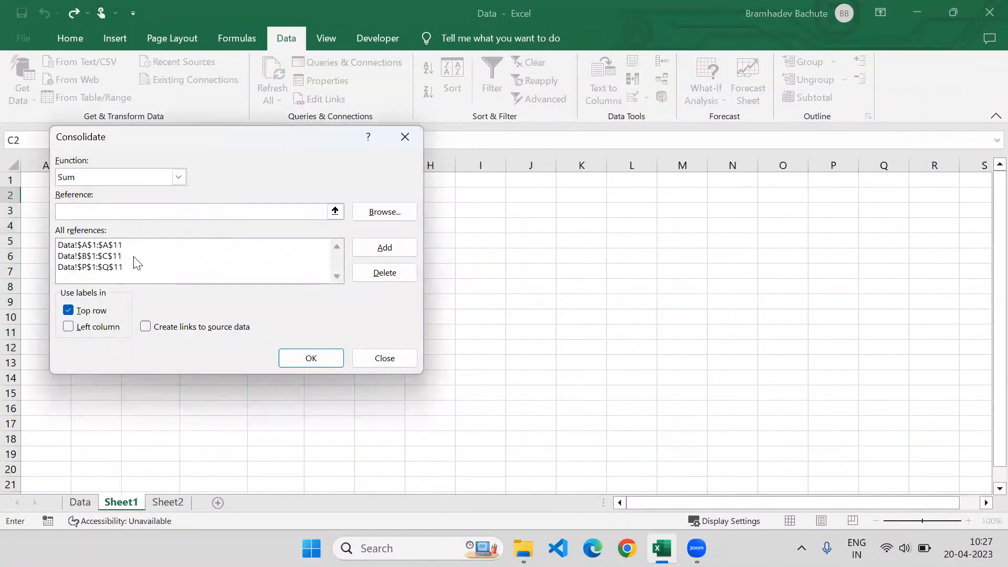
click(158, 501)
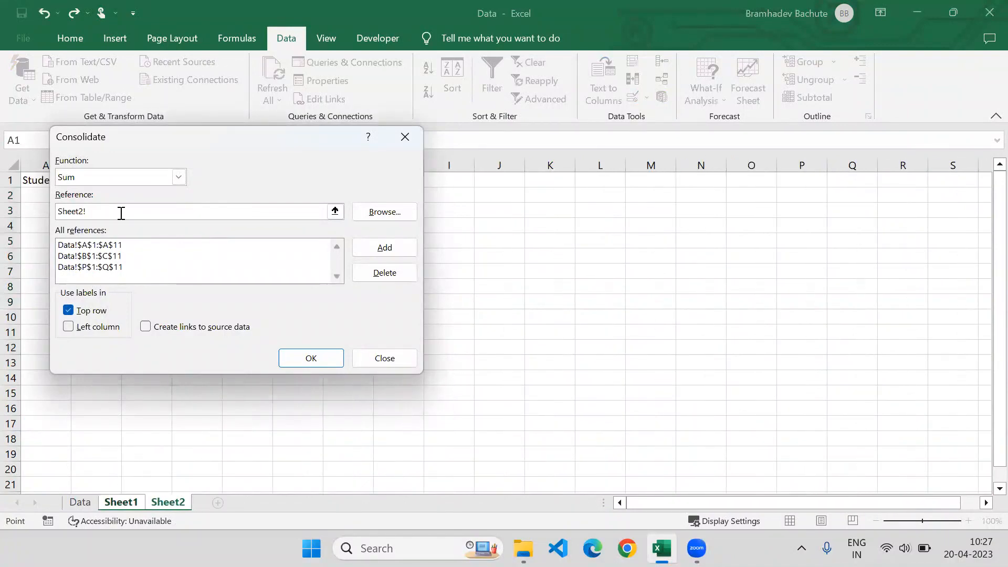
drag(262, 147, 402, 186)
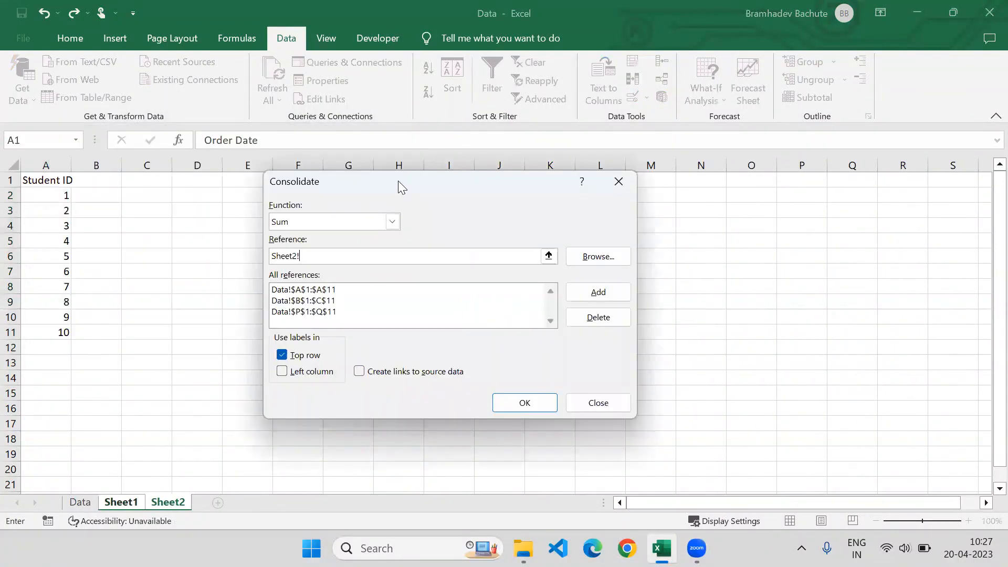
drag(64, 179, 58, 333)
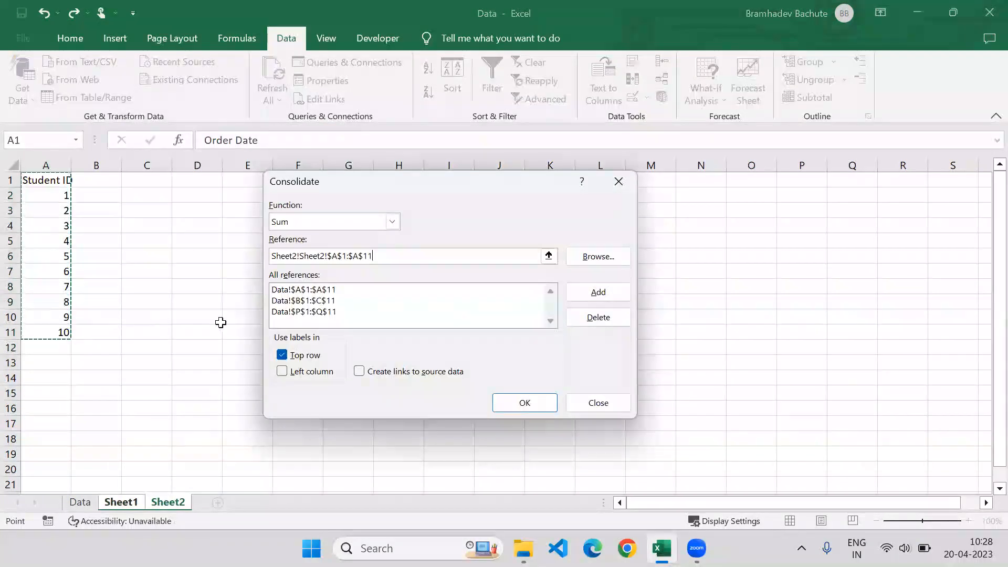
click(572, 297)
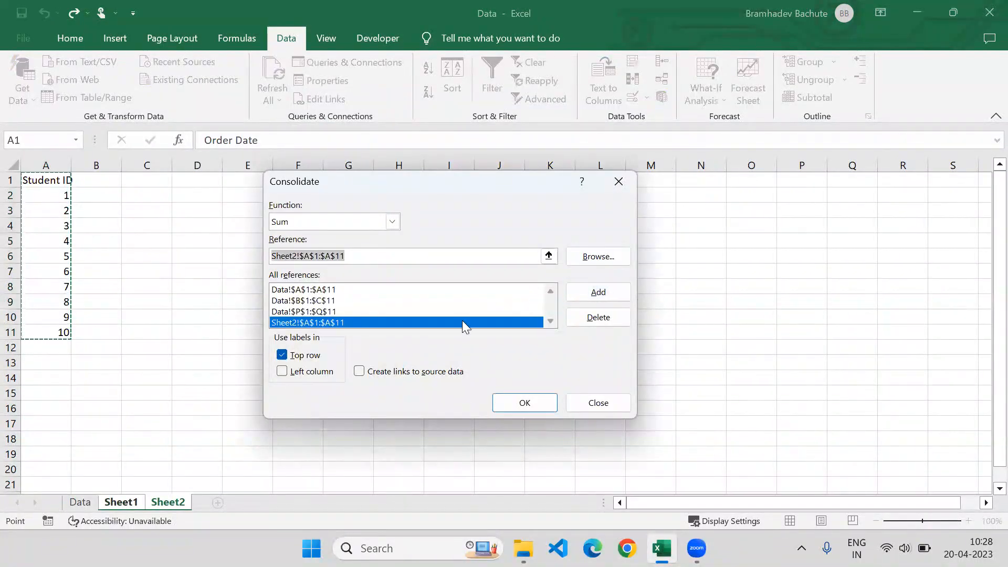
click(507, 407)
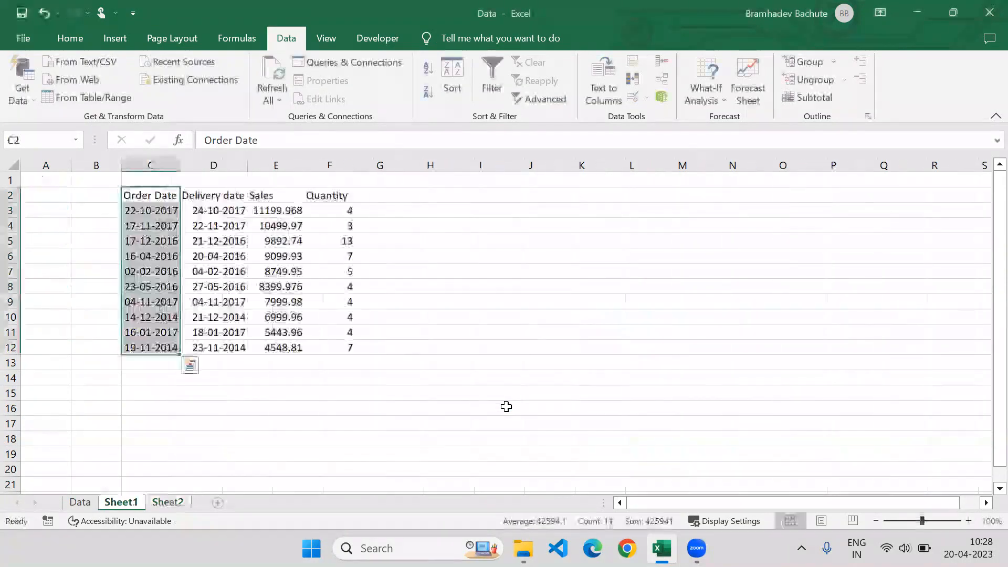
- Clear the consolidated table in C2:F12 of Sheet1
click(340, 197)
drag(168, 197, 332, 347)
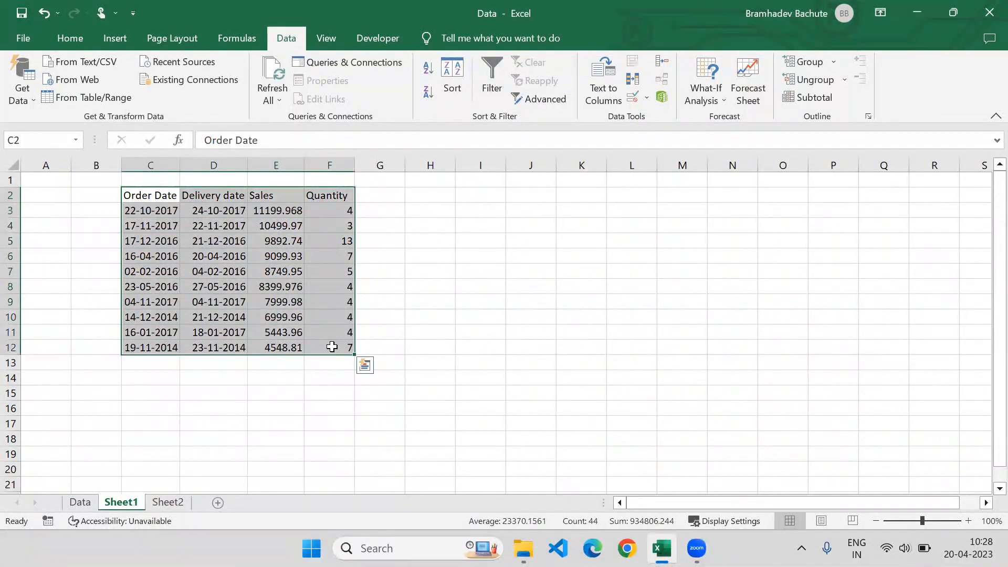
key(Delete)
- Run the Sum consolidation of the Data and Sheet2 references at cell I4 of Sheet1, using the top row labels
click(483, 227)
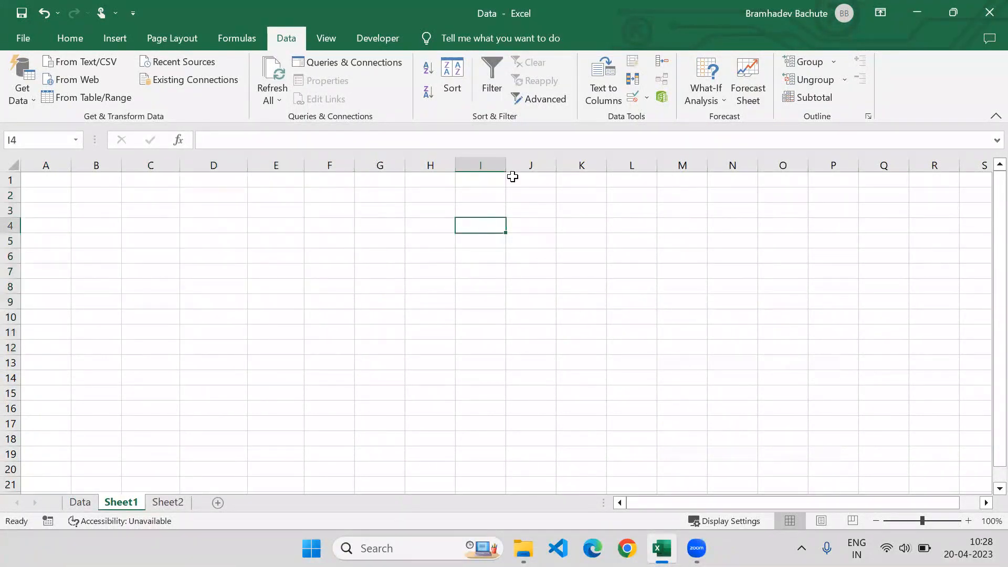
click(658, 60)
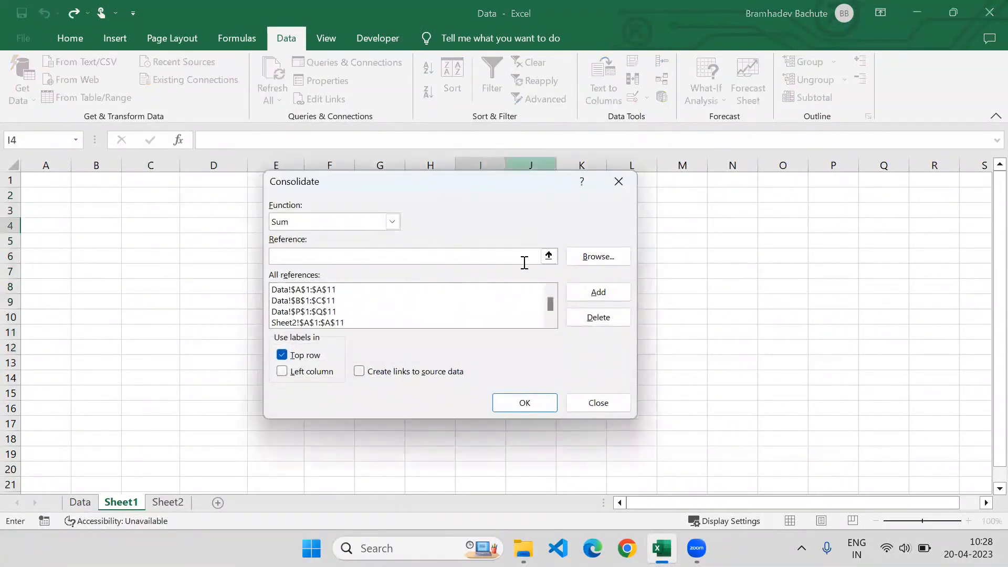
click(307, 254)
click(164, 209)
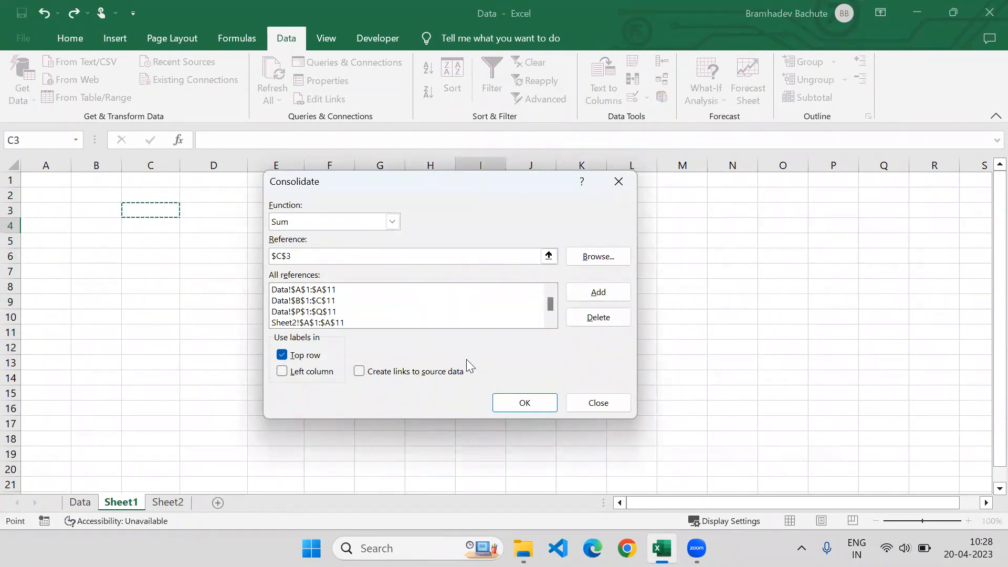
click(525, 403)
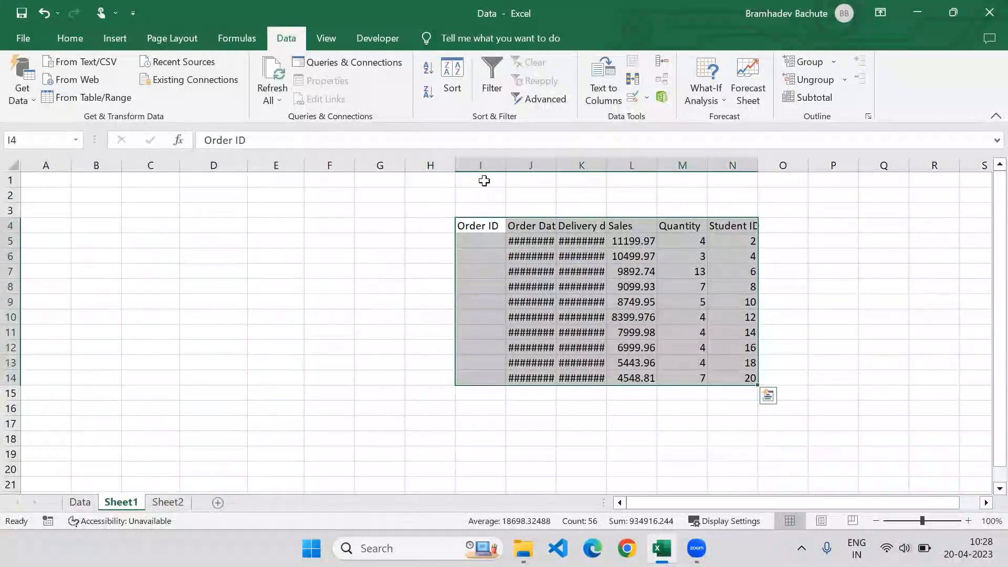
- Delete the Order ID column and clear the remaining consolidated table in I4:M14
click(484, 166)
key(ctrl+minus)
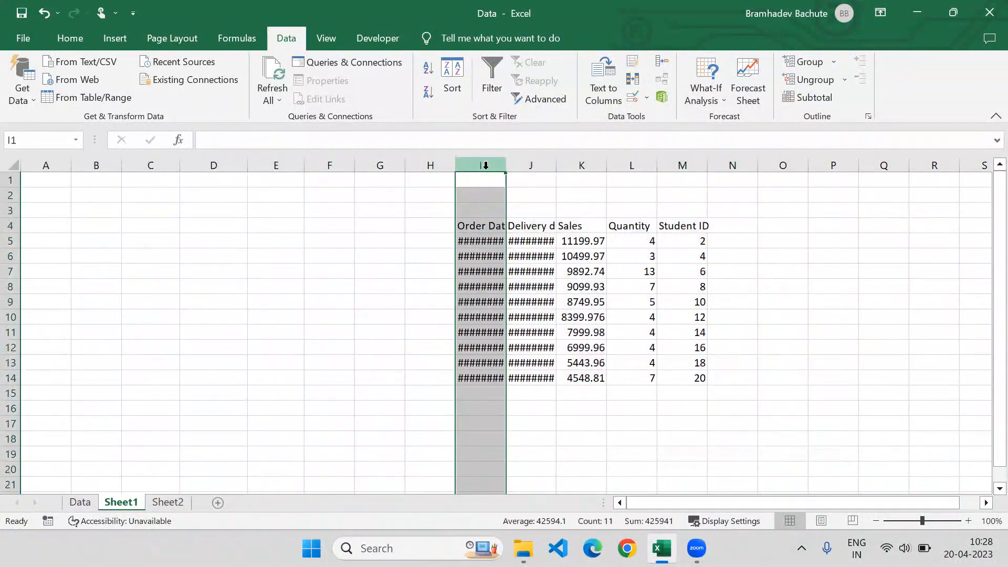
click(686, 223)
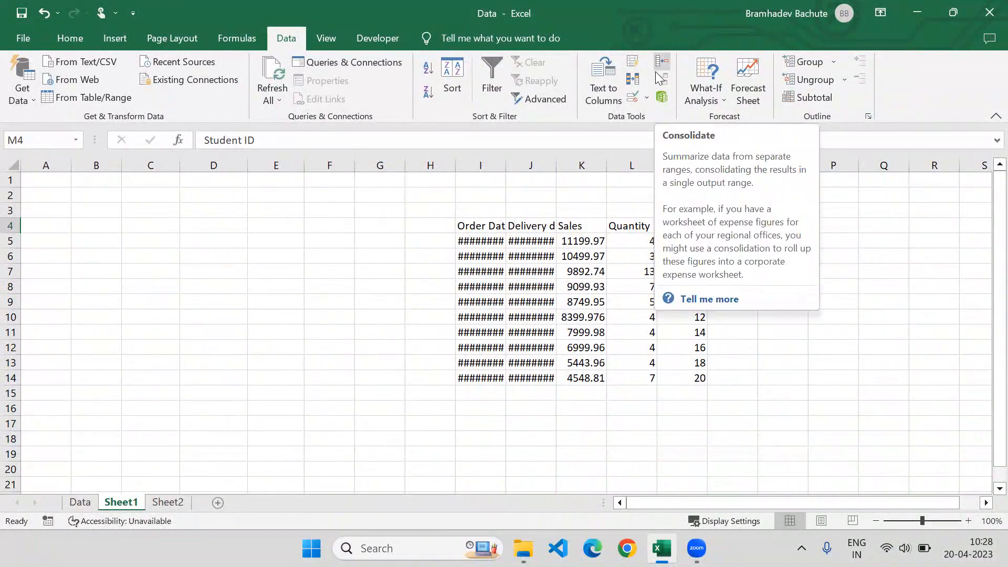
drag(496, 229, 674, 381)
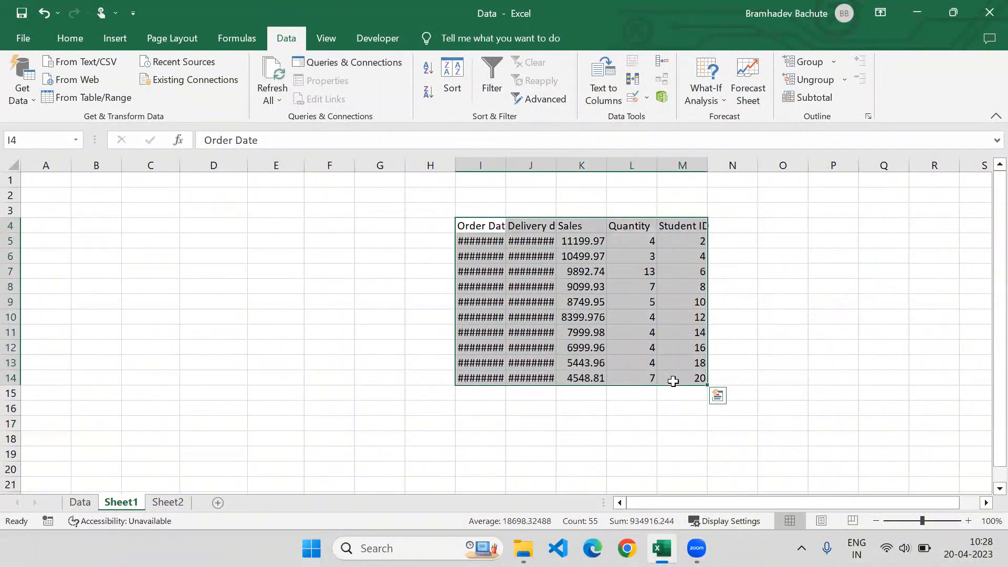
key(Delete)
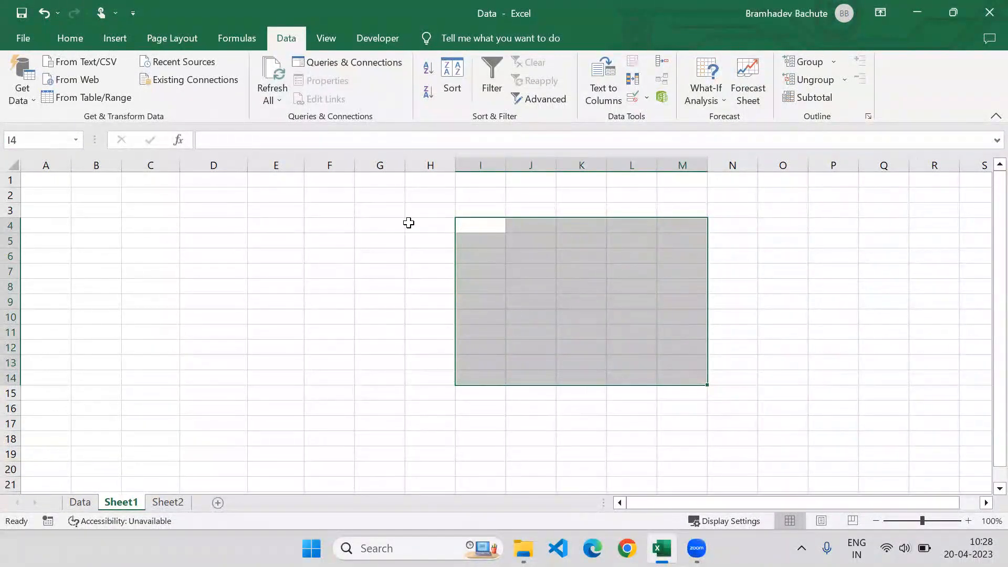
click(49, 179)
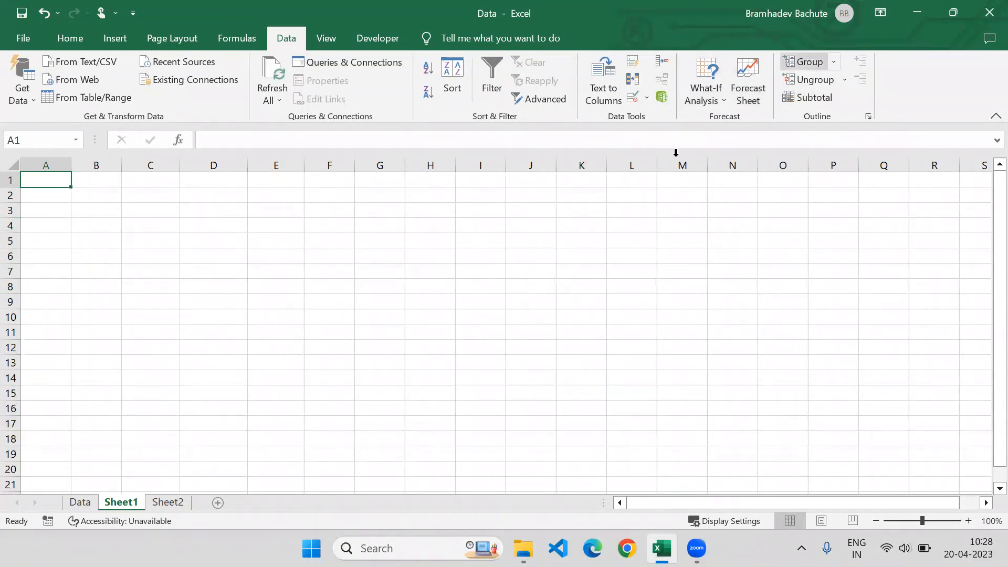
- Group rows 1 to 10 of Sheet1, and collapse and expand the row group several times
drag(11, 180, 7, 324)
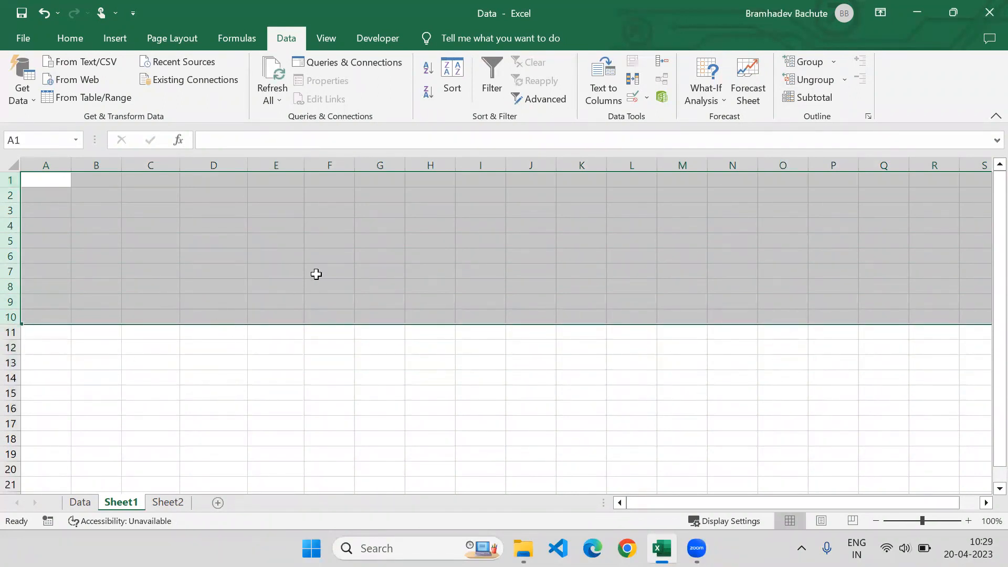
click(809, 63)
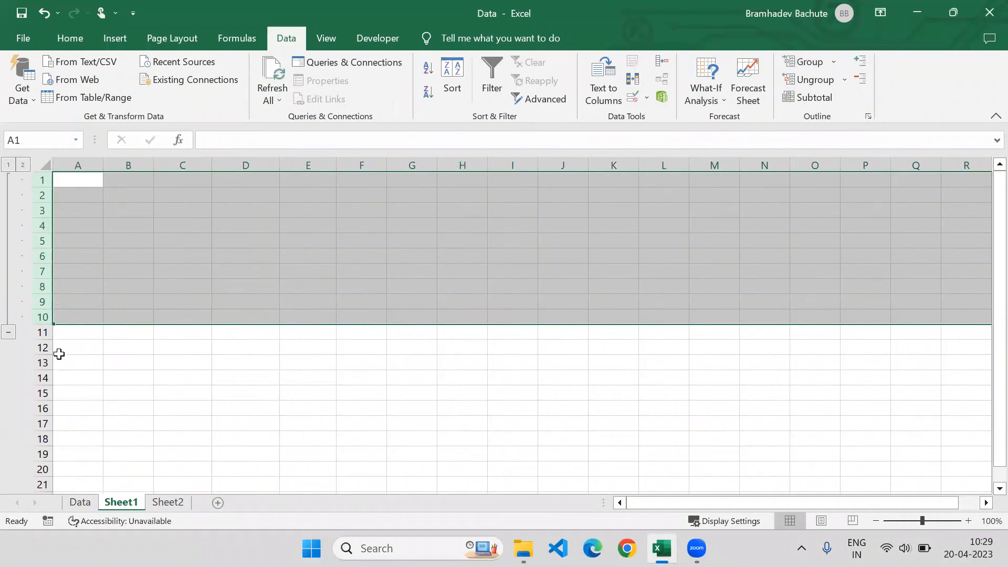
click(10, 332)
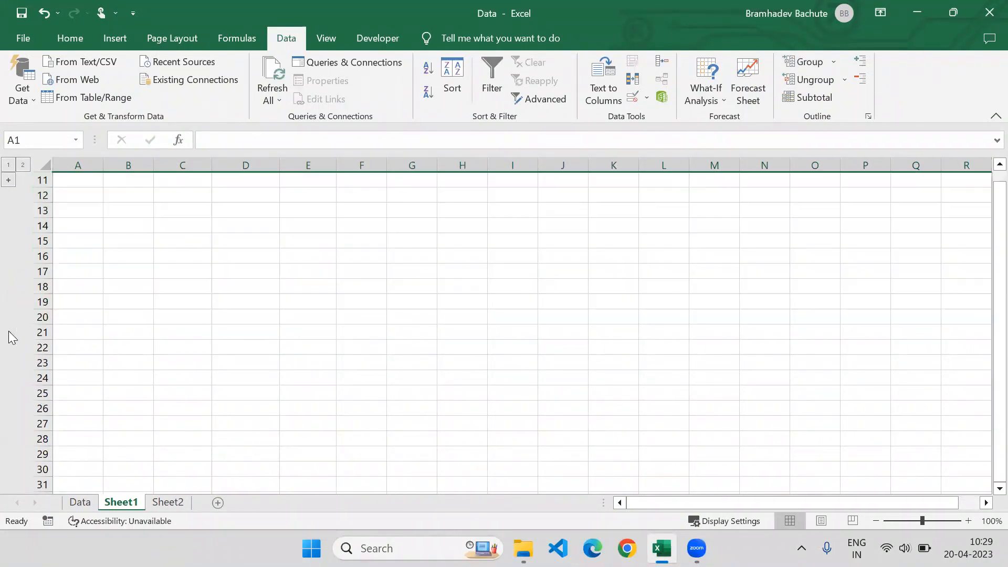
click(9, 181)
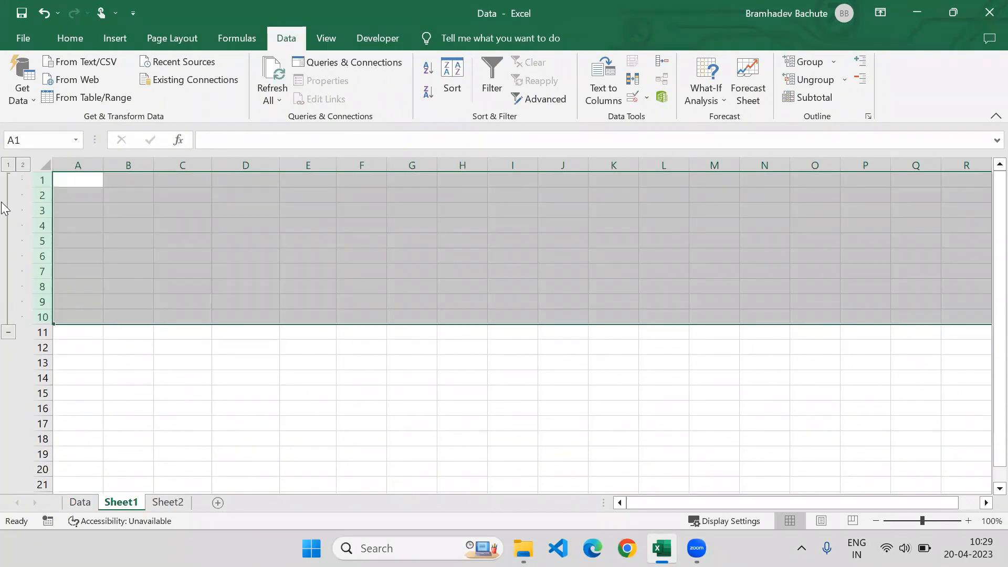
click(8, 334)
click(9, 181)
click(8, 333)
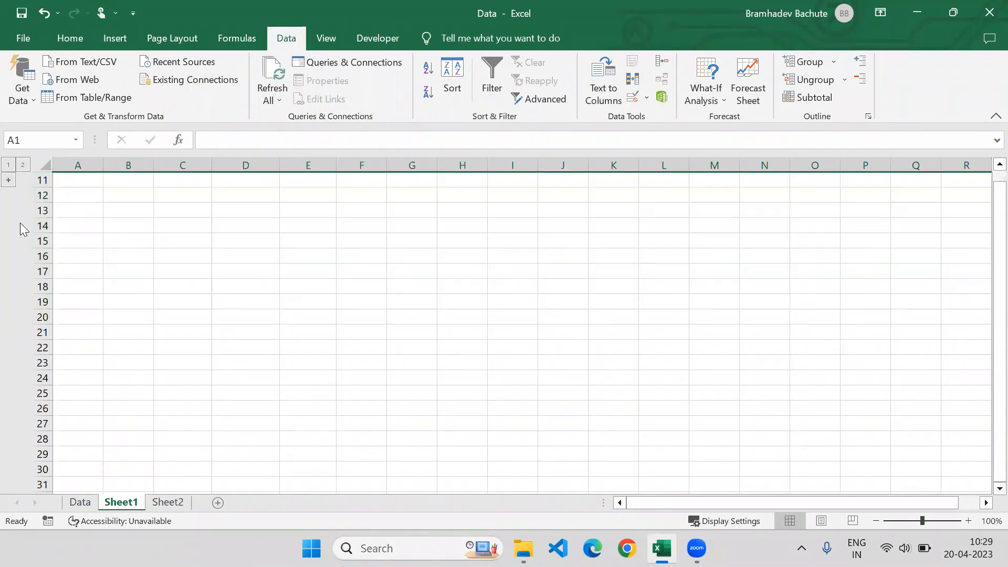
click(9, 180)
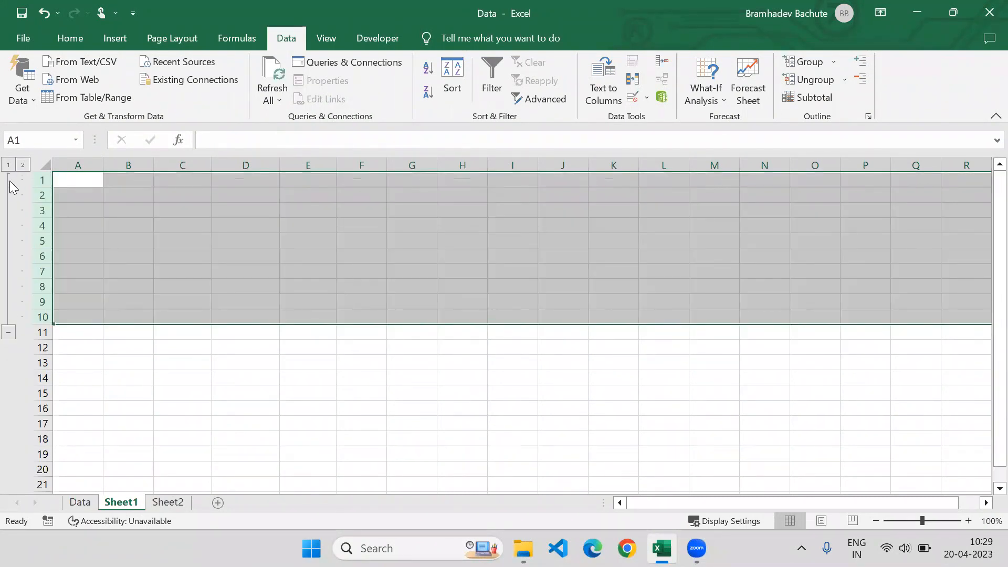
- Group columns A to F, and collapse and expand the column and row groups
drag(96, 164, 373, 165)
click(806, 62)
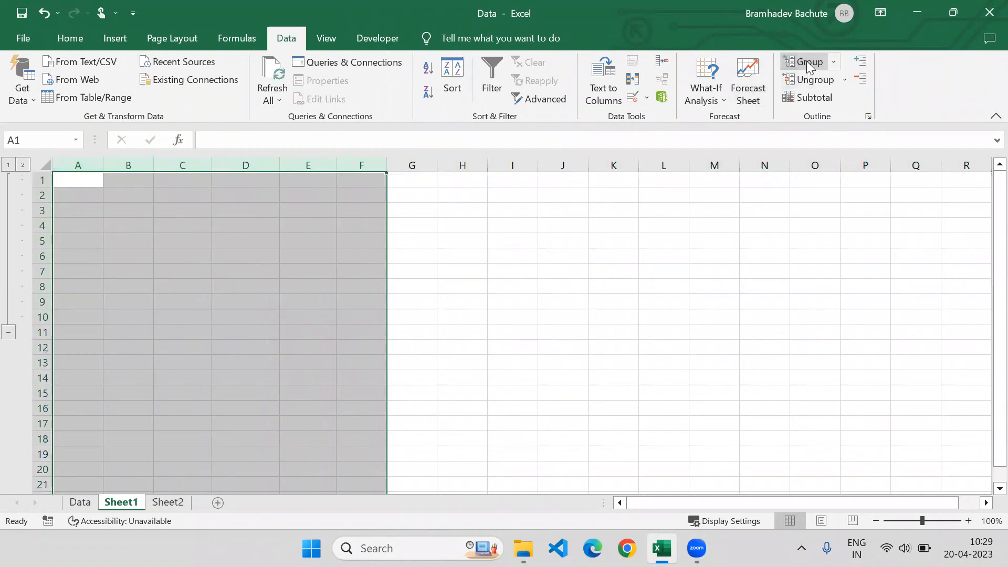
click(412, 165)
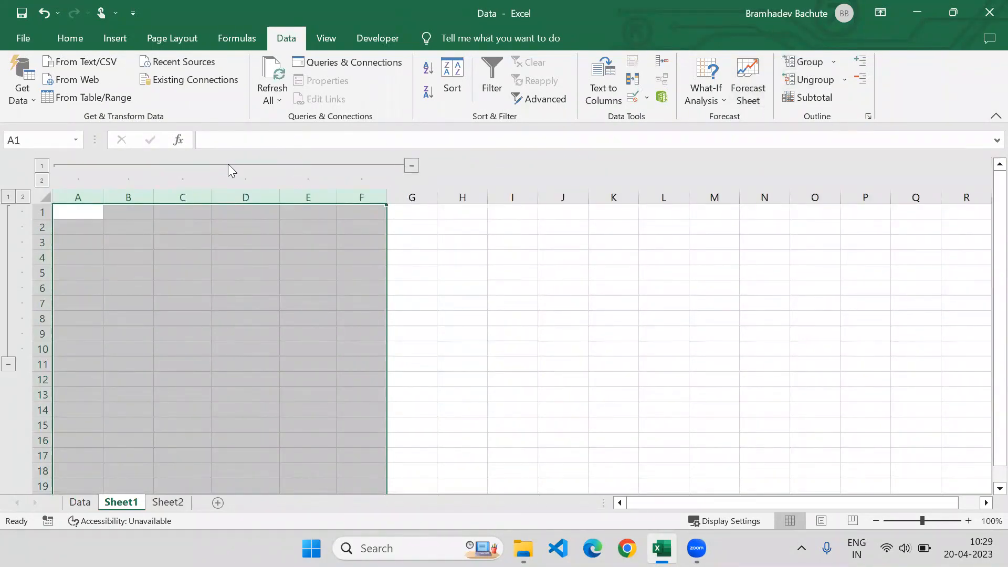
click(8, 361)
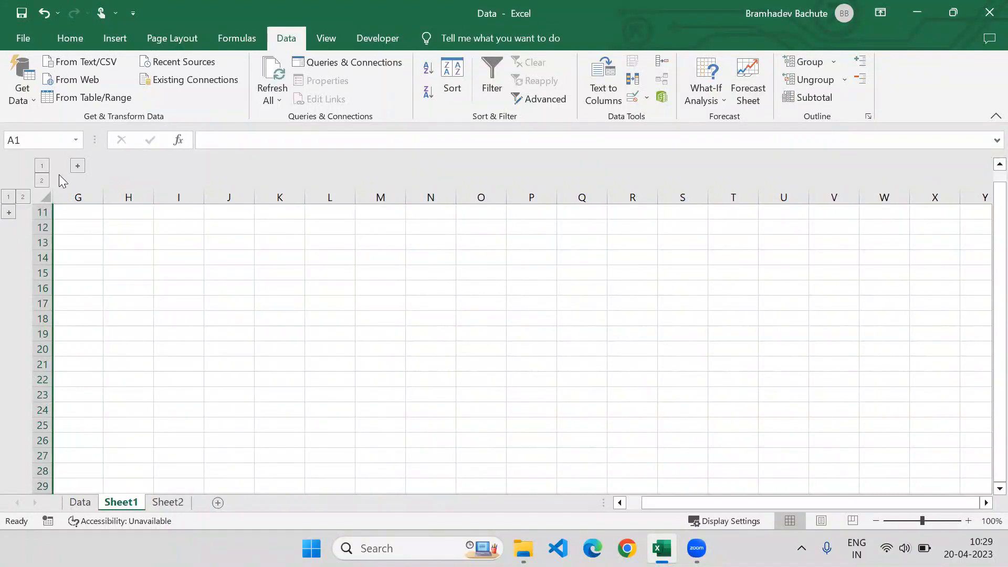
click(77, 165)
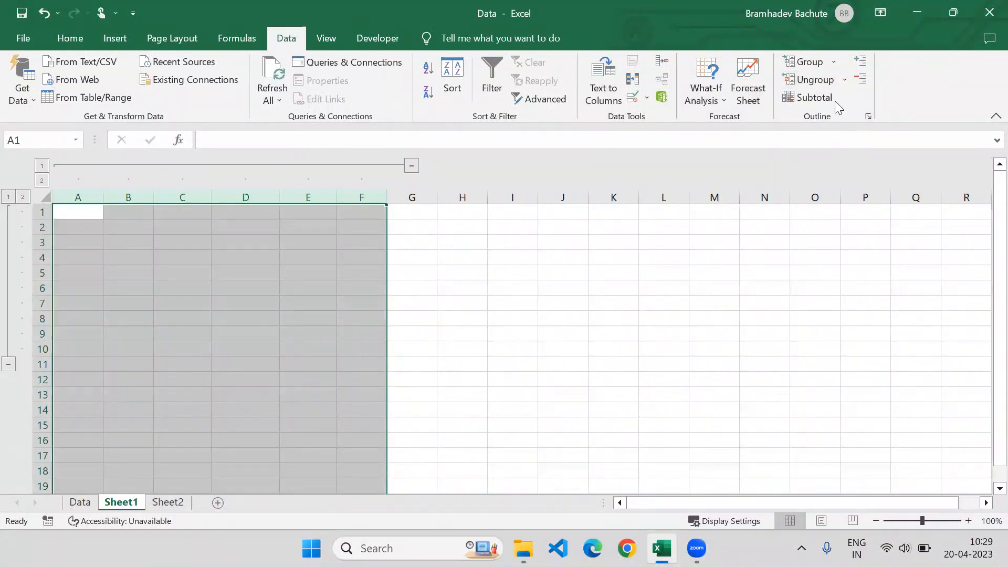
- Ungroup columns A to F and rows 1 to 11 of Sheet1
click(825, 82)
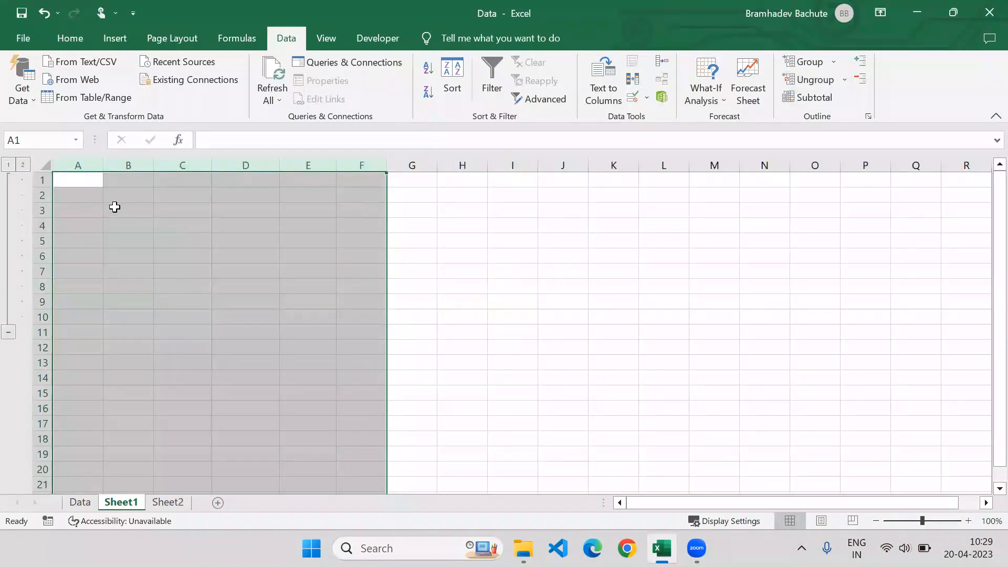
click(39, 179)
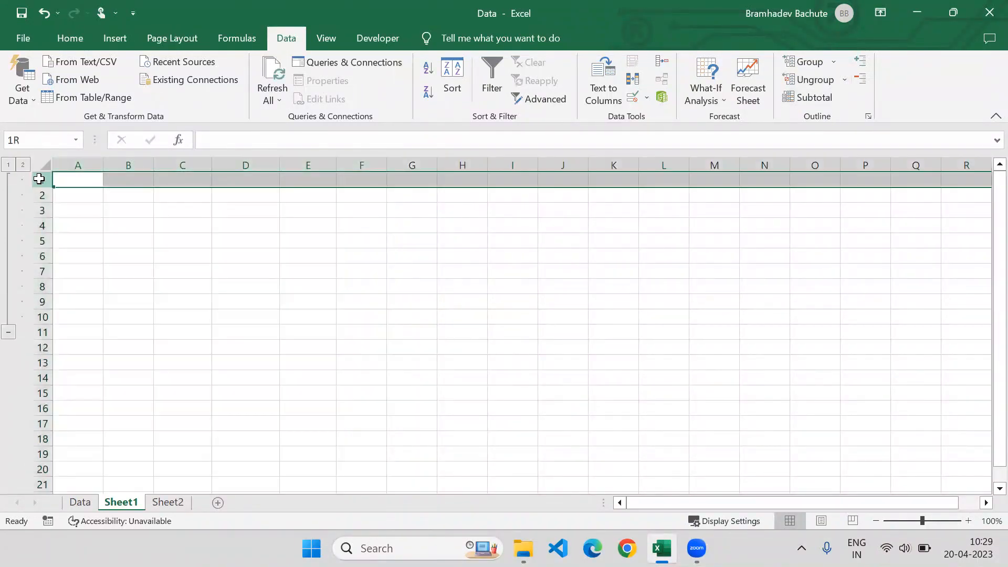
drag(39, 179, 31, 329)
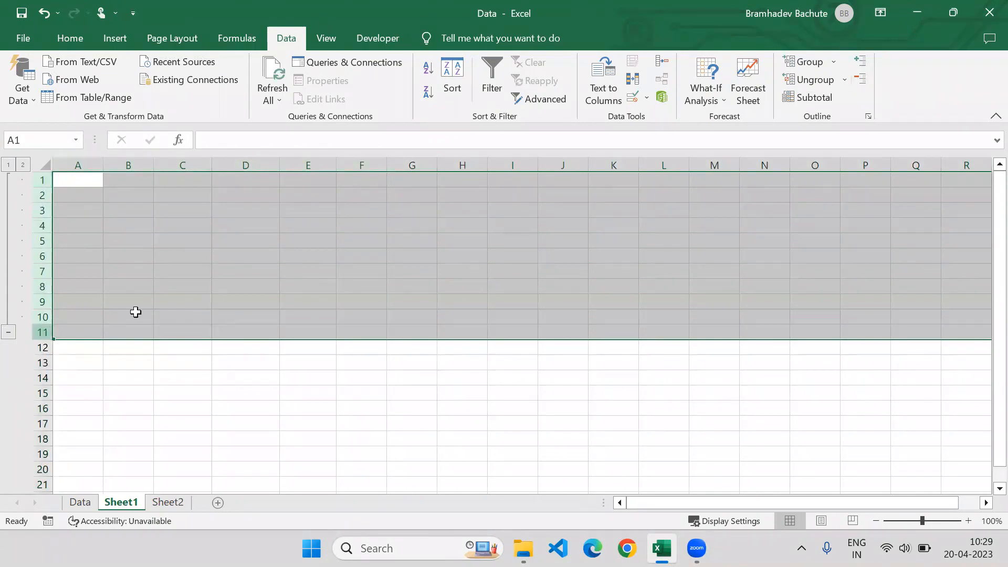
click(812, 80)
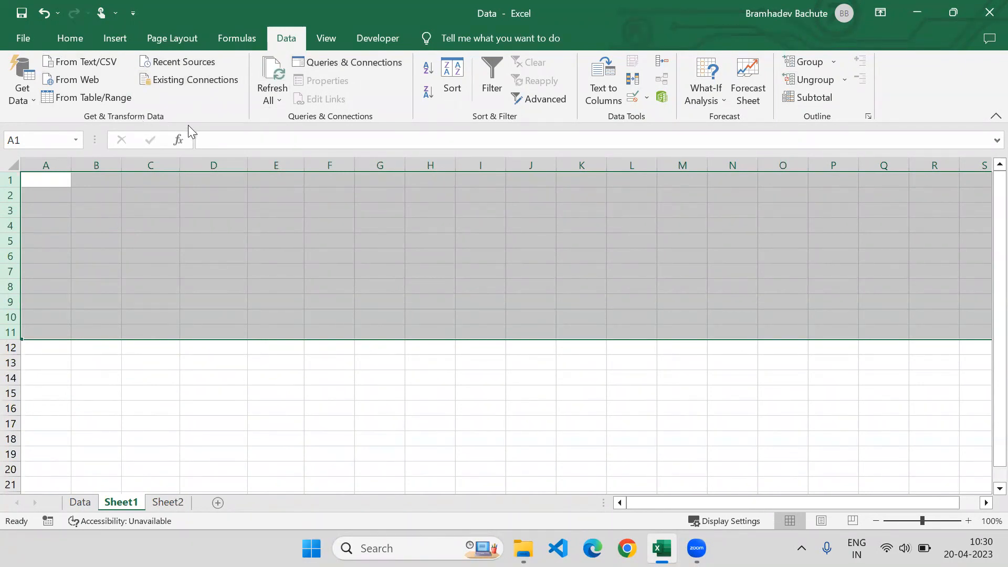
- Review the Get Data import options for files, databases, other sources and combined queries
click(58, 182)
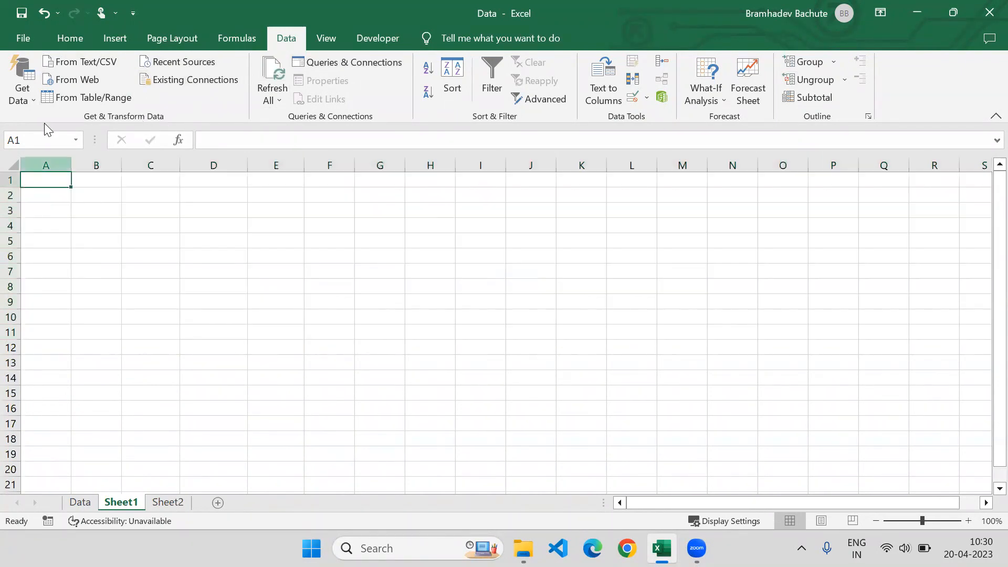
click(30, 86)
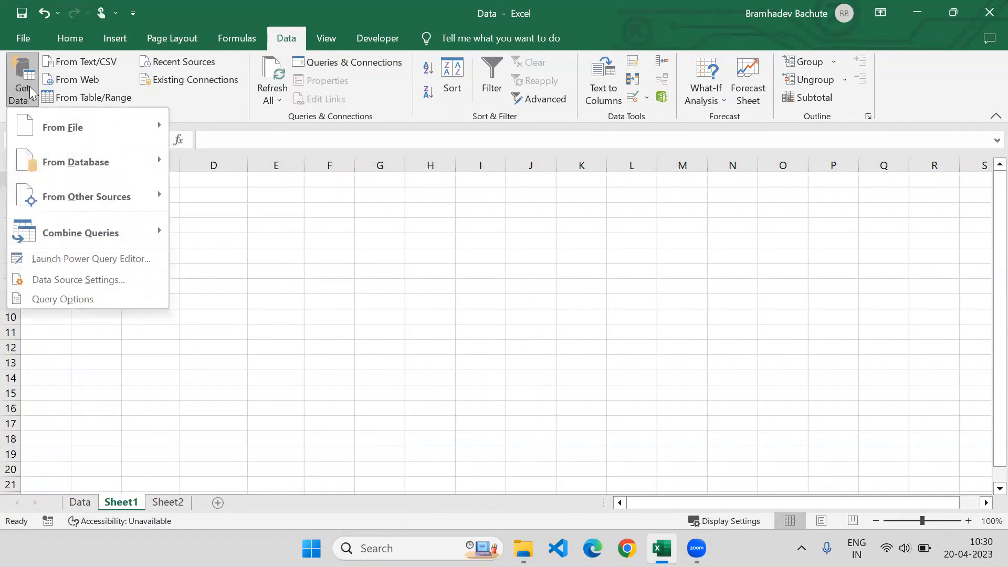
mouse_move(54, 128)
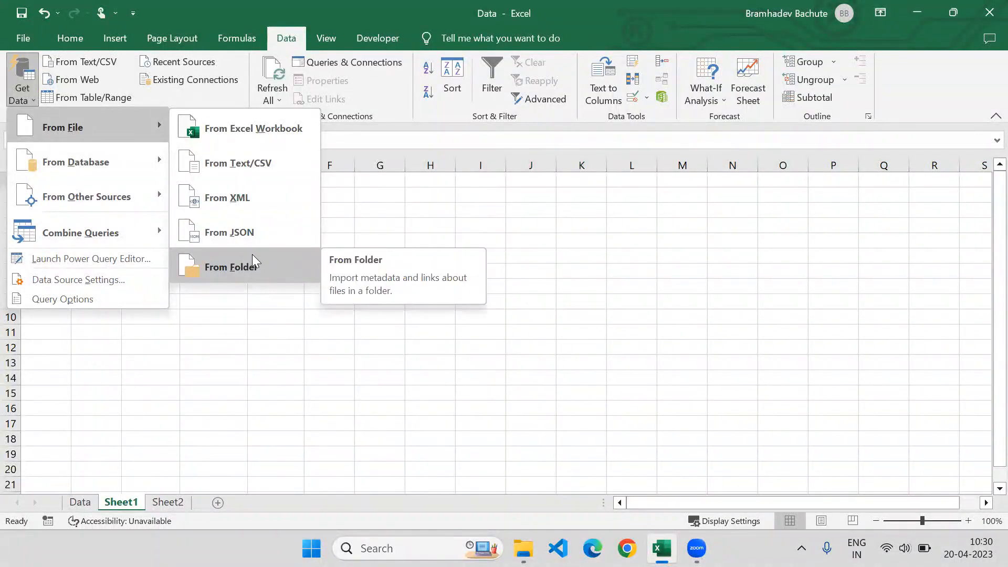
mouse_move(138, 159)
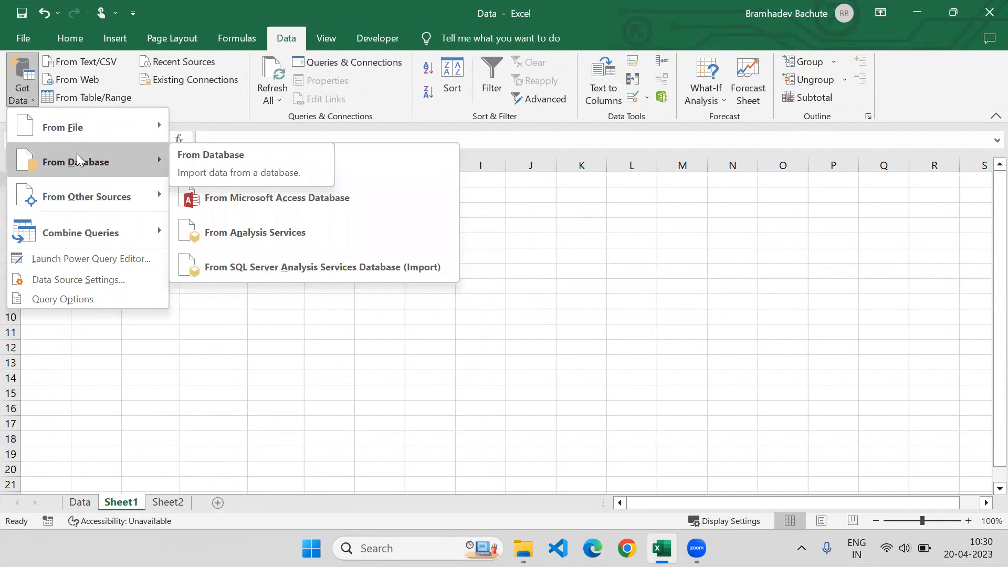
mouse_move(76, 190)
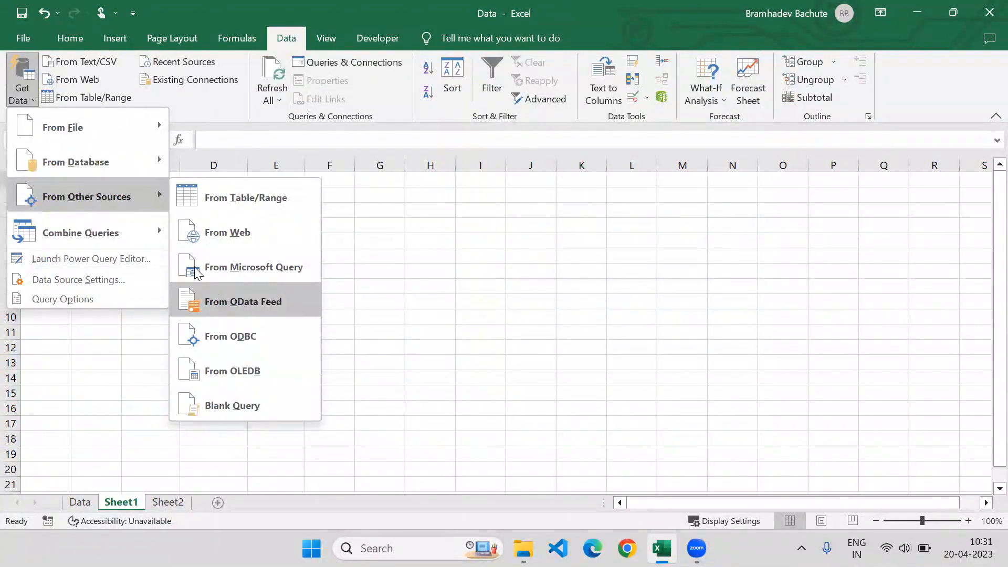
mouse_move(133, 228)
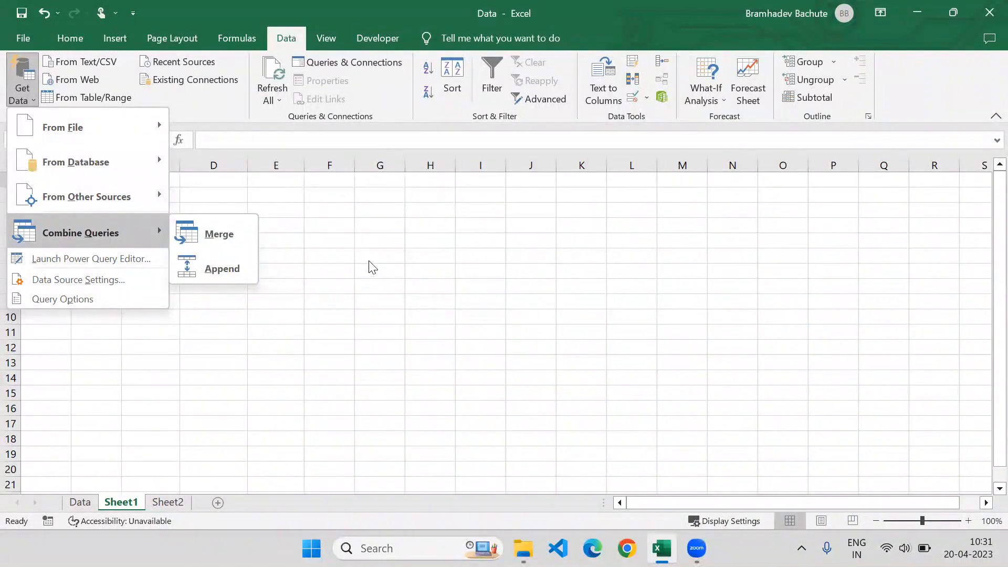
click(192, 94)
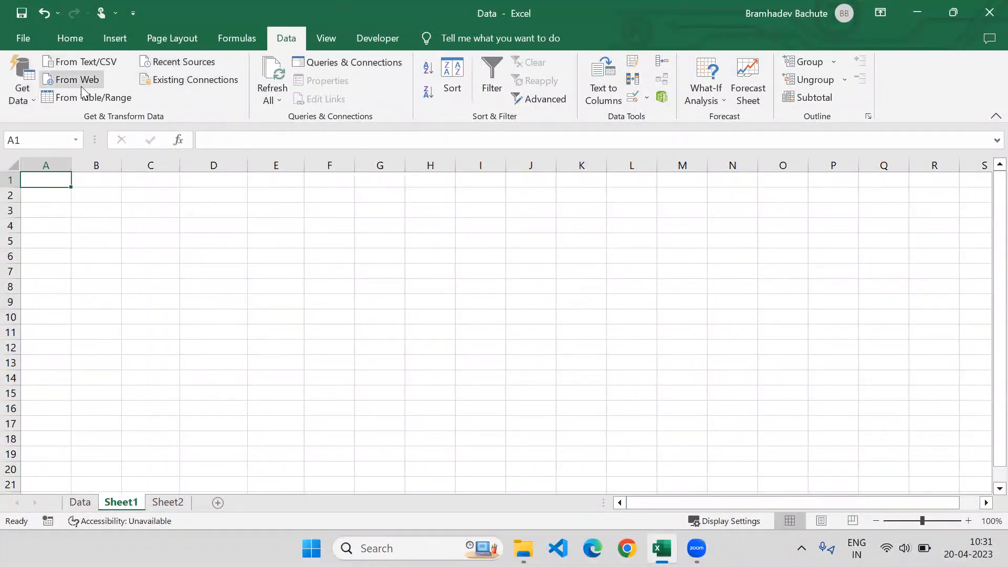
- Look through the workbook's existing connections and the list of recent data sources, without connecting to any
click(186, 82)
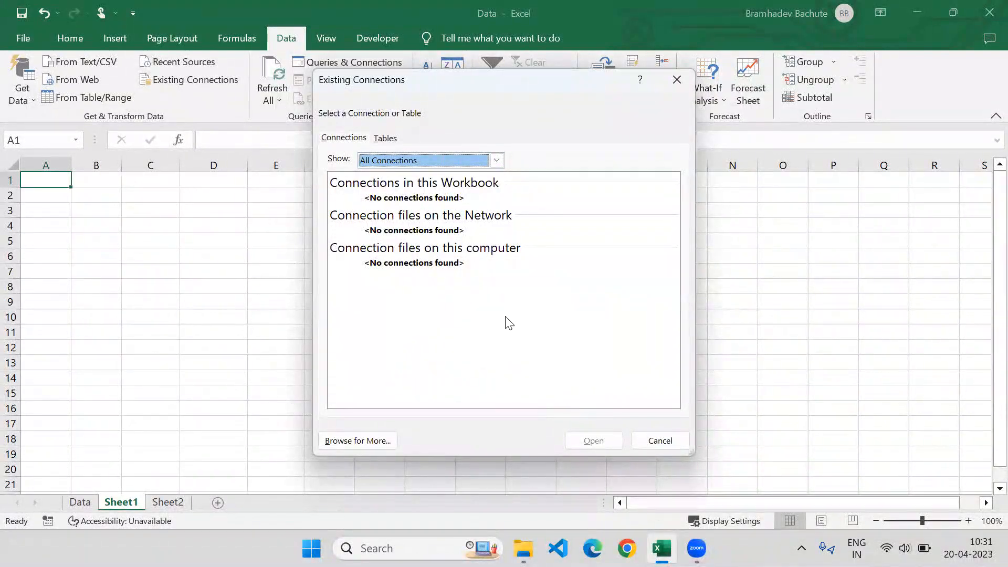
click(657, 443)
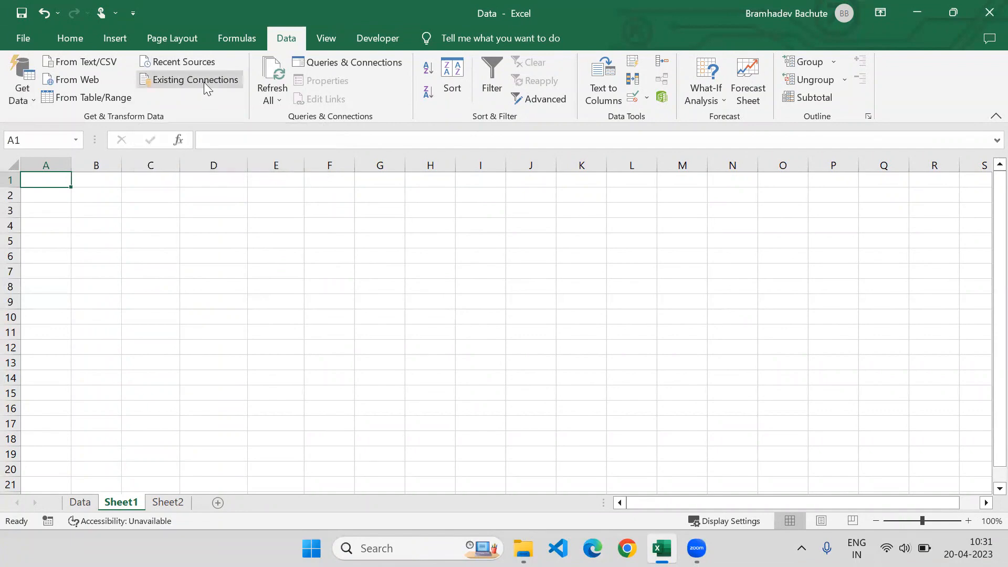
click(174, 60)
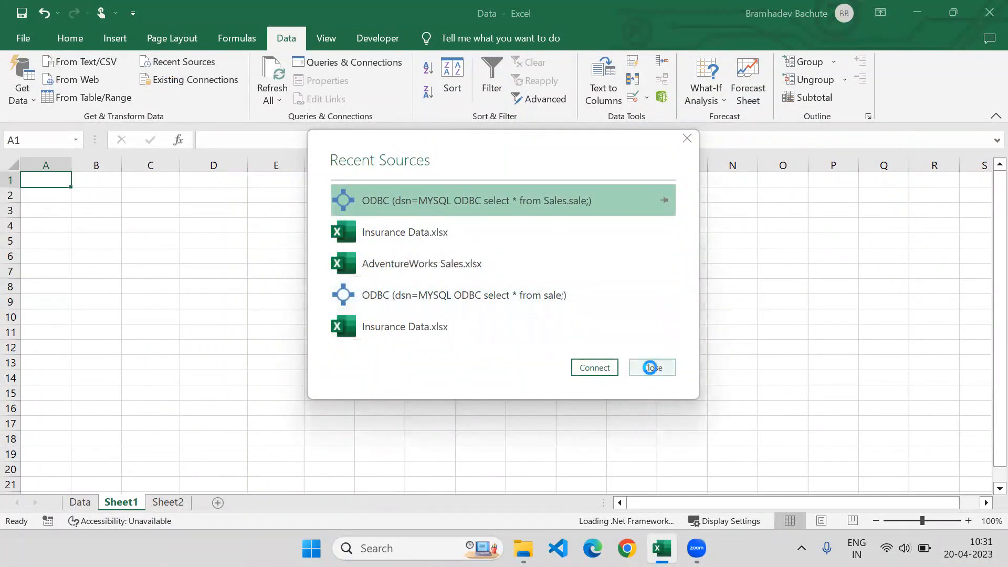
click(651, 367)
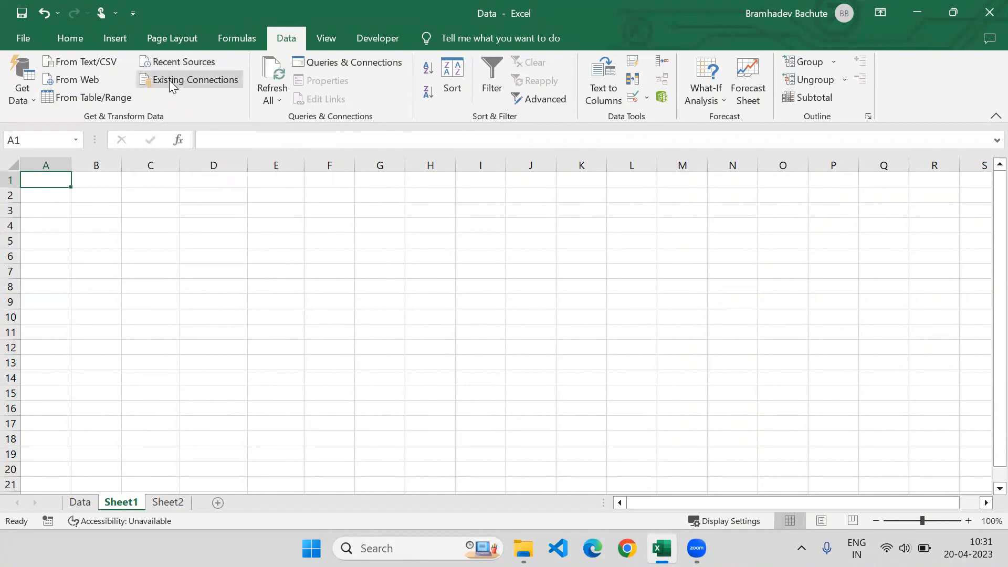
- Review the Refresh All options and show the Queries & Connections pane
click(271, 99)
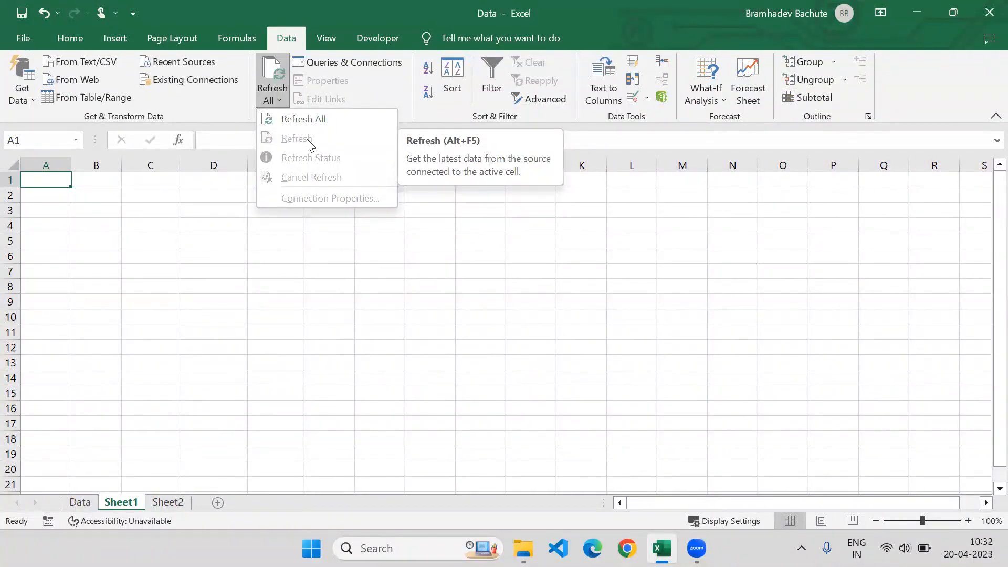
click(179, 286)
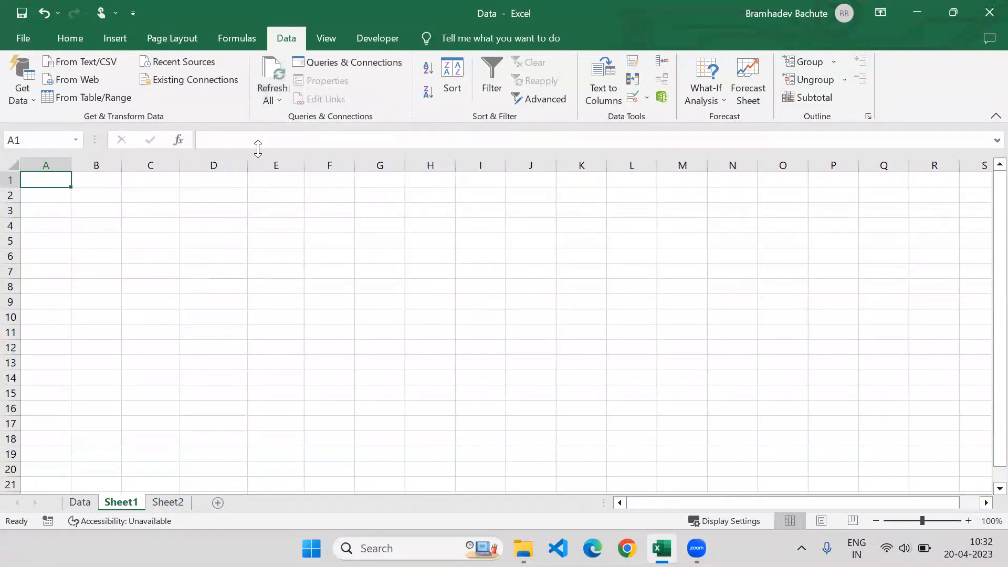
click(325, 64)
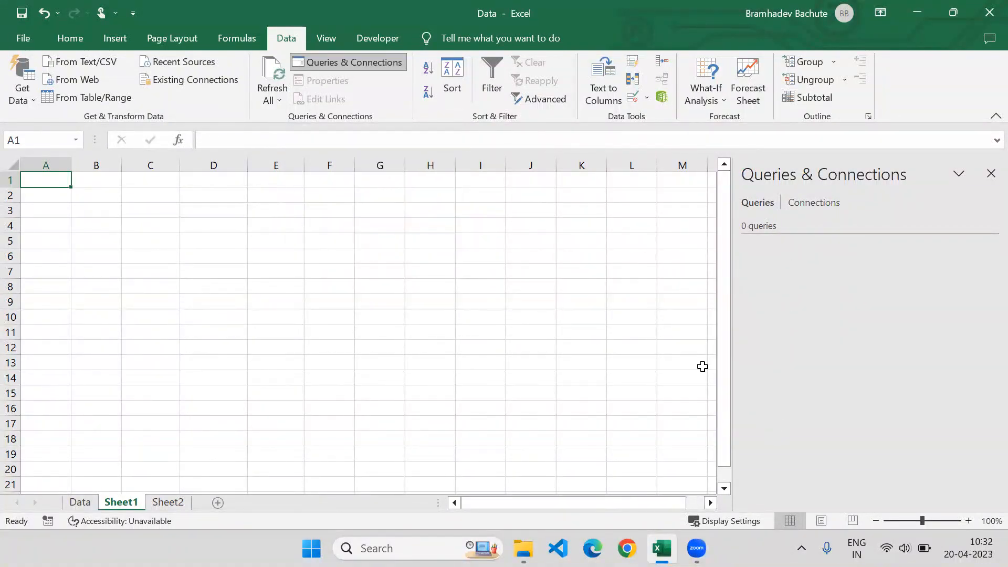
click(291, 223)
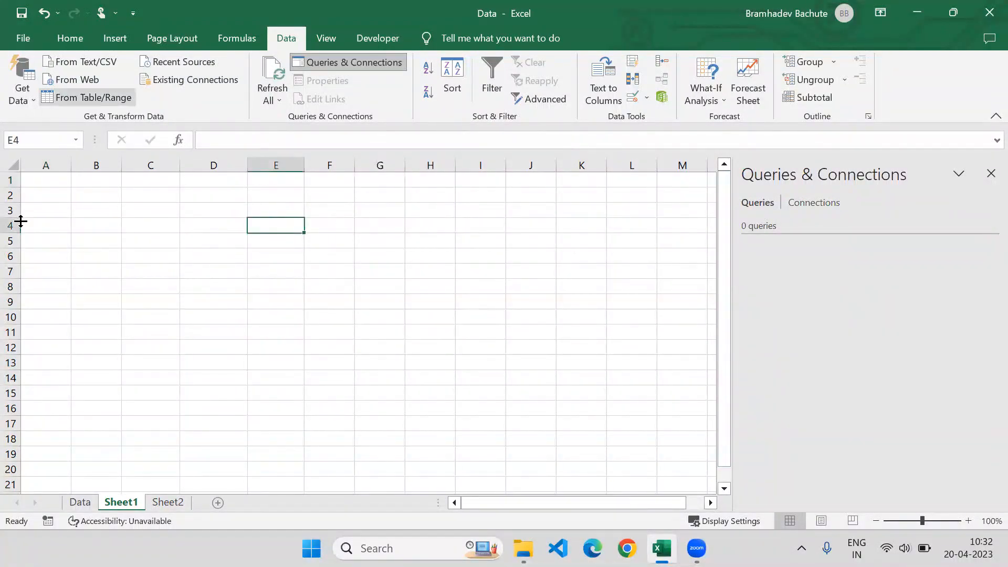
- Remove the AutoFilter from the sales data on the Data sheet
click(80, 503)
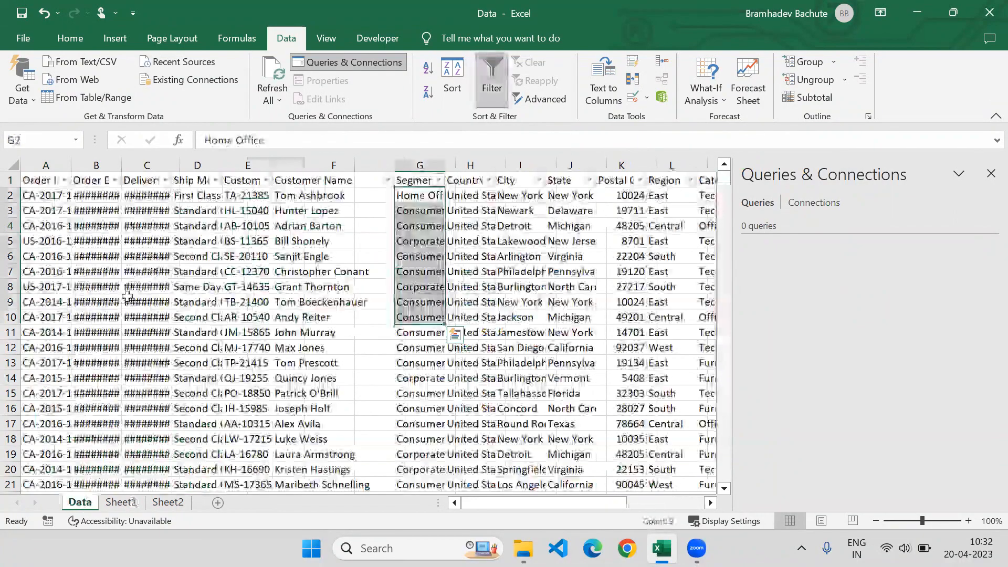
click(128, 241)
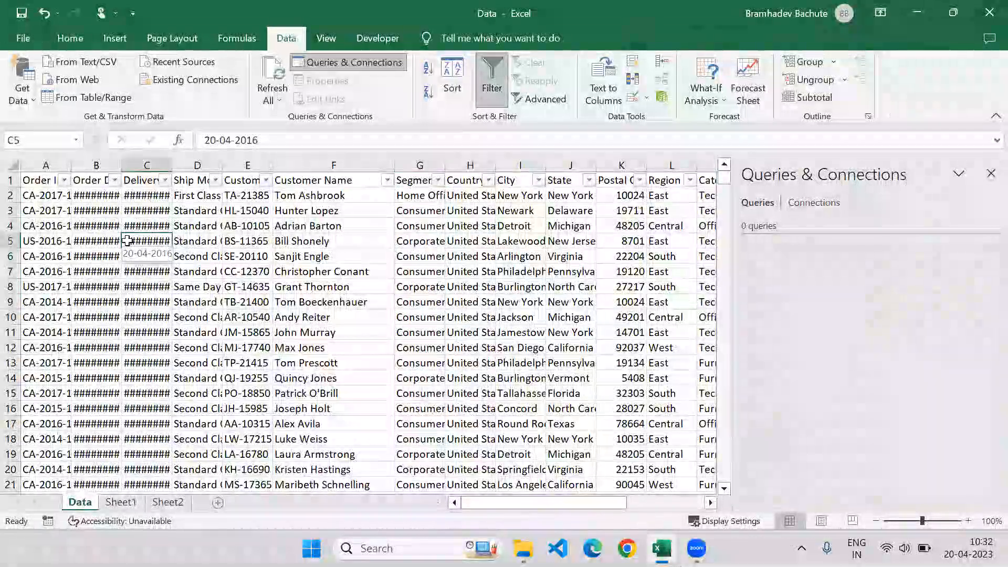
key(alt+d)
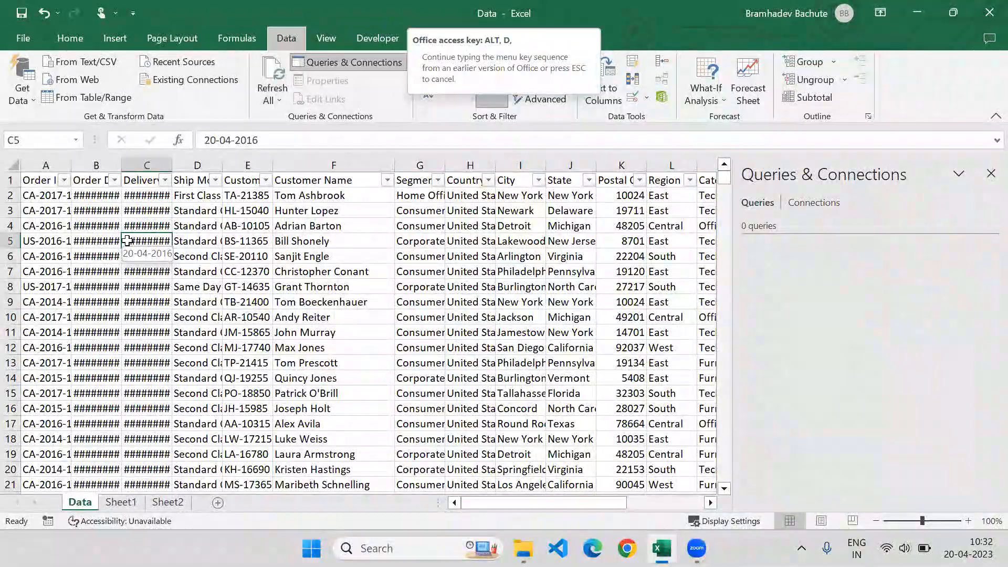
key(Escape)
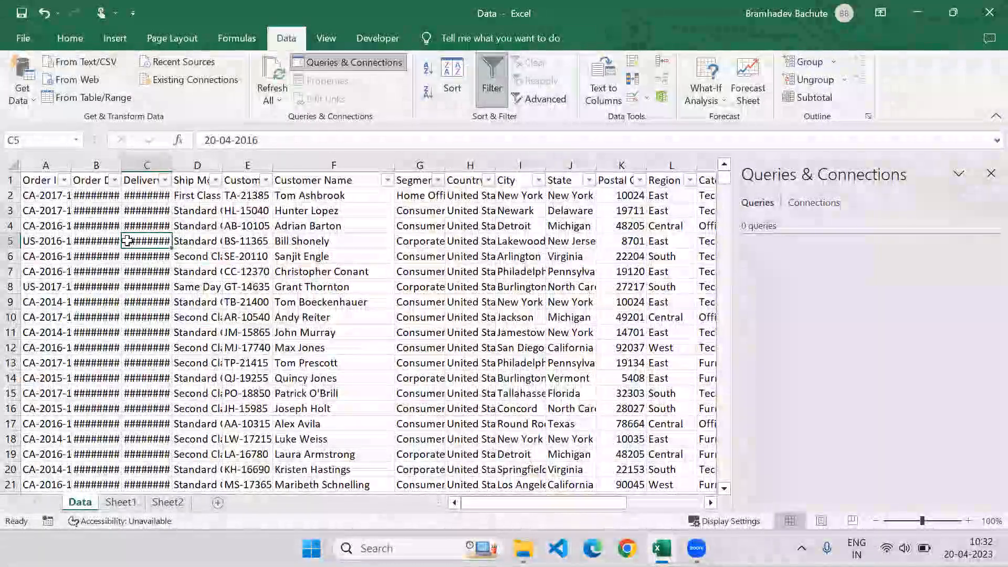
key(alt+d)
key(f)
key(f)
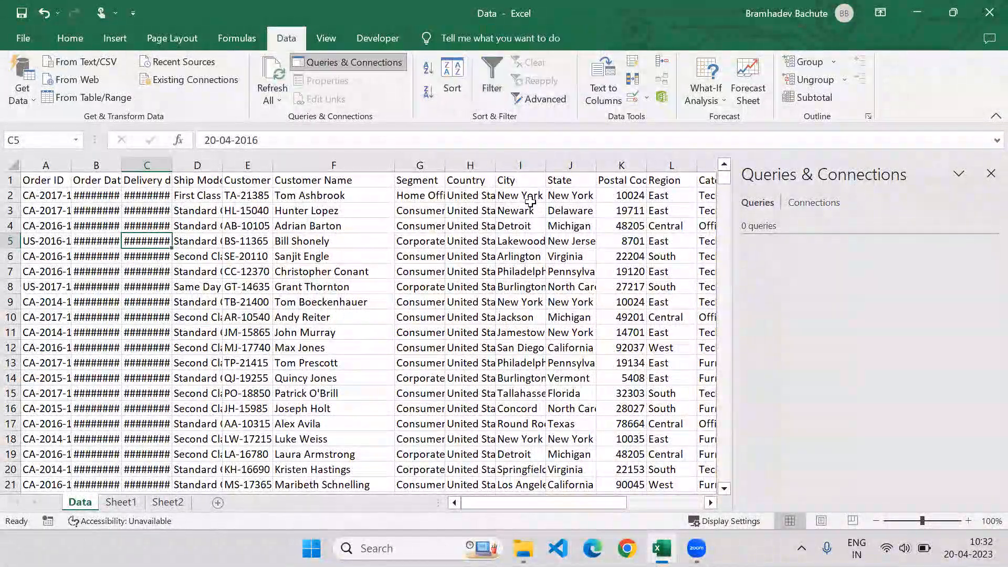
- Import the Data sheet's range A1:S5010 as a table with headers through Power Query and load it to the workbook
click(103, 96)
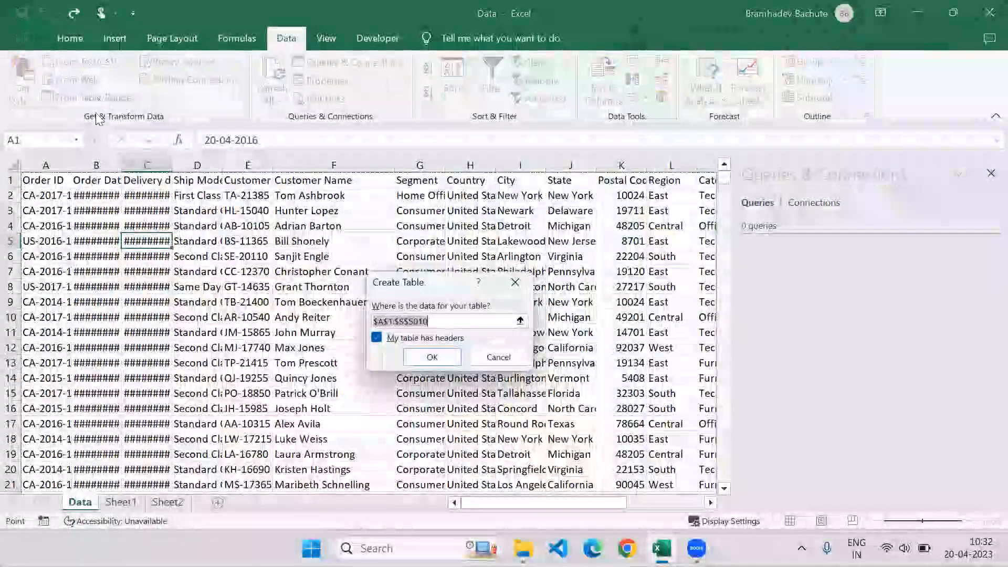
click(432, 357)
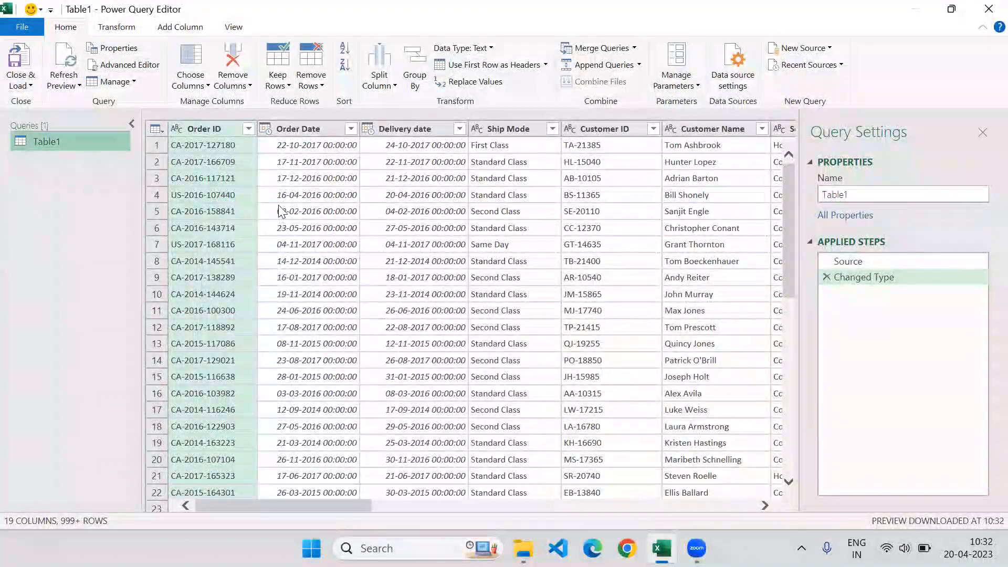
click(23, 84)
click(28, 103)
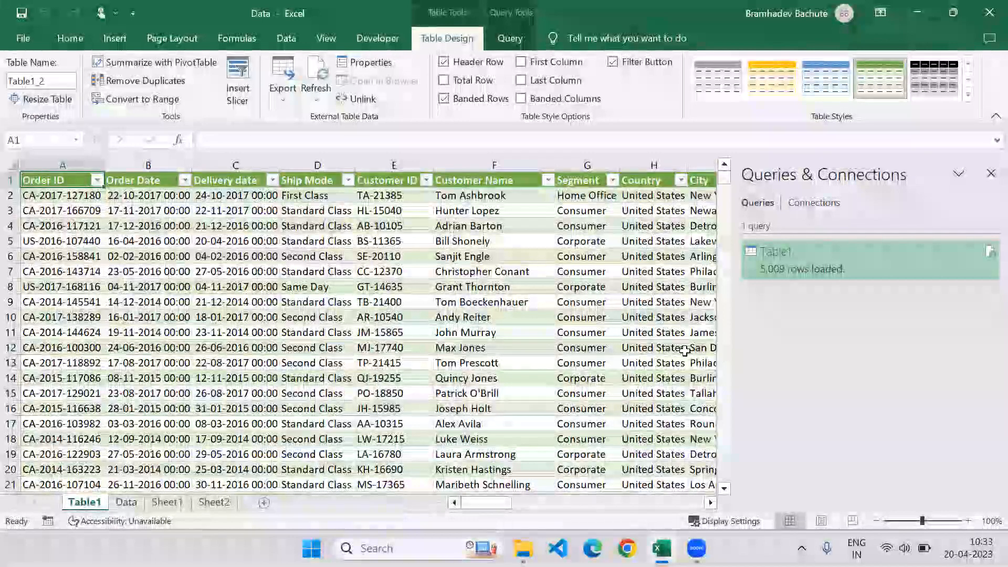
- Open the properties of the loaded table's query and set the query name to SalesData
mouse_move(797, 260)
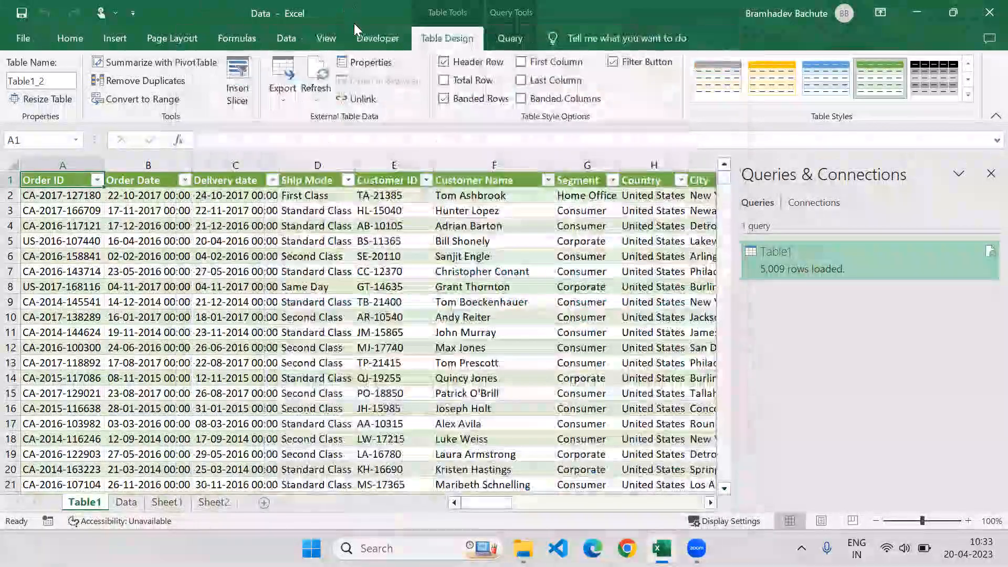
click(362, 38)
click(287, 38)
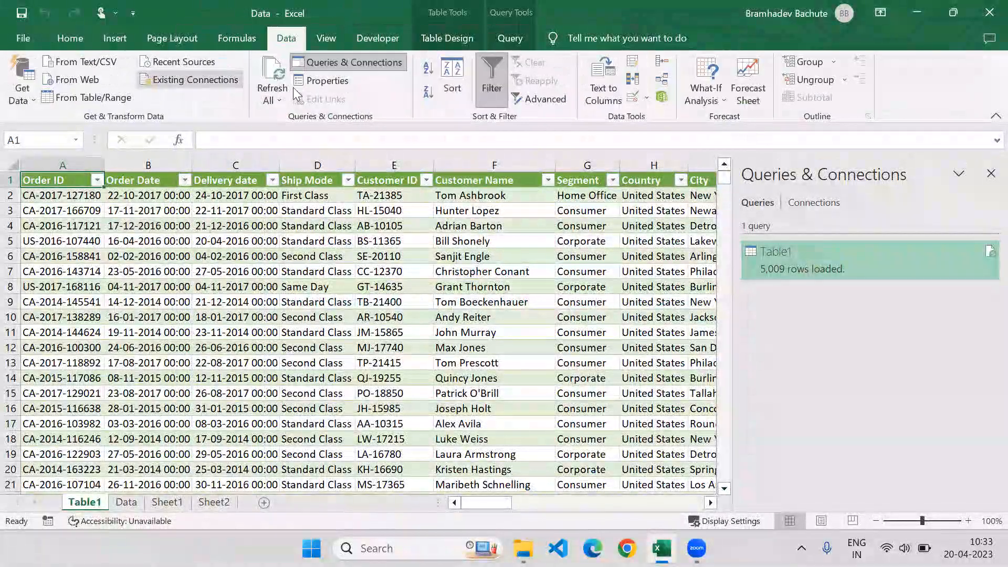
click(326, 81)
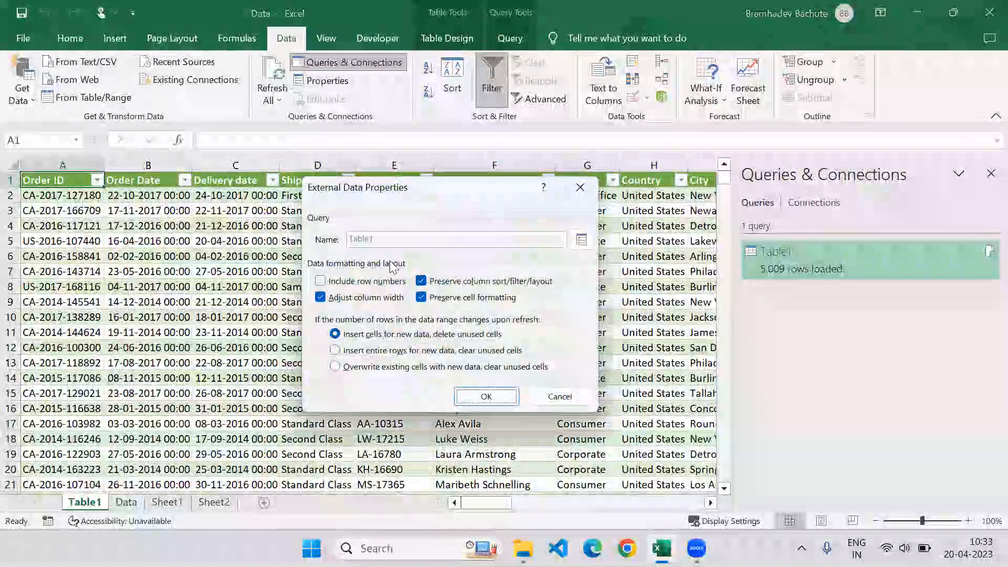
click(581, 240)
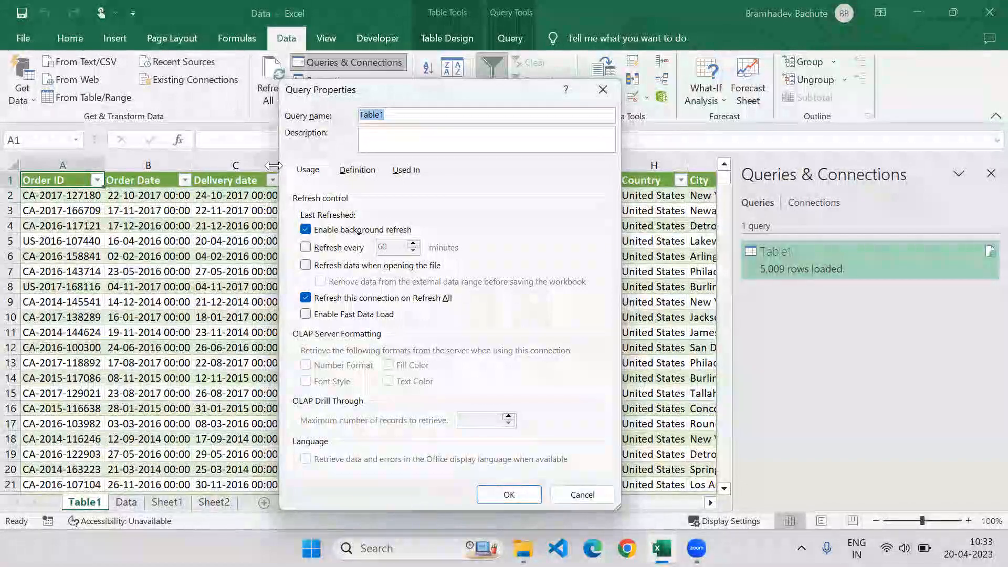
text(SalesDa)
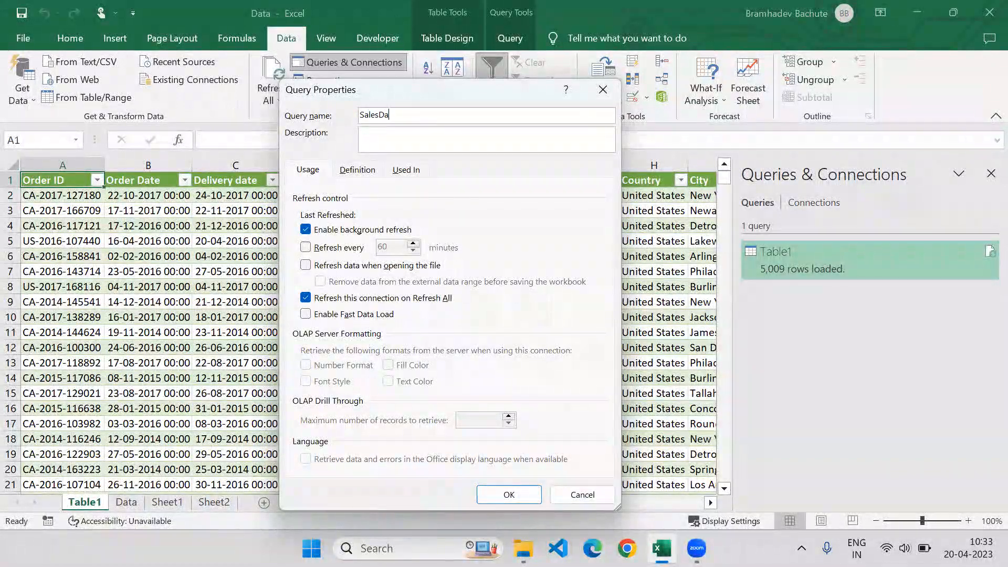
text(ta)
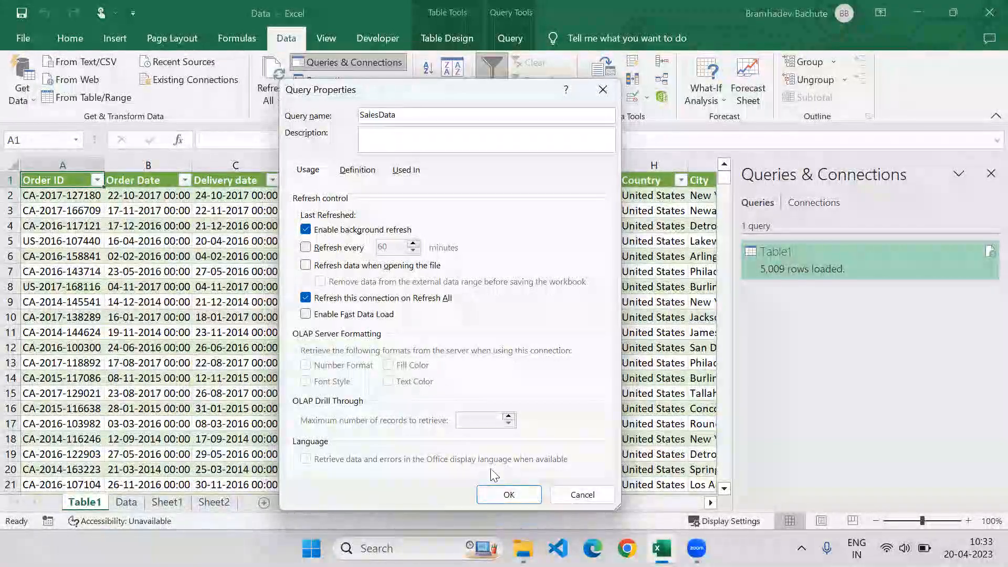
- Try the query's refresh options for every 60 minutes, on file opening and on Refresh All, restoring each original setting
click(305, 247)
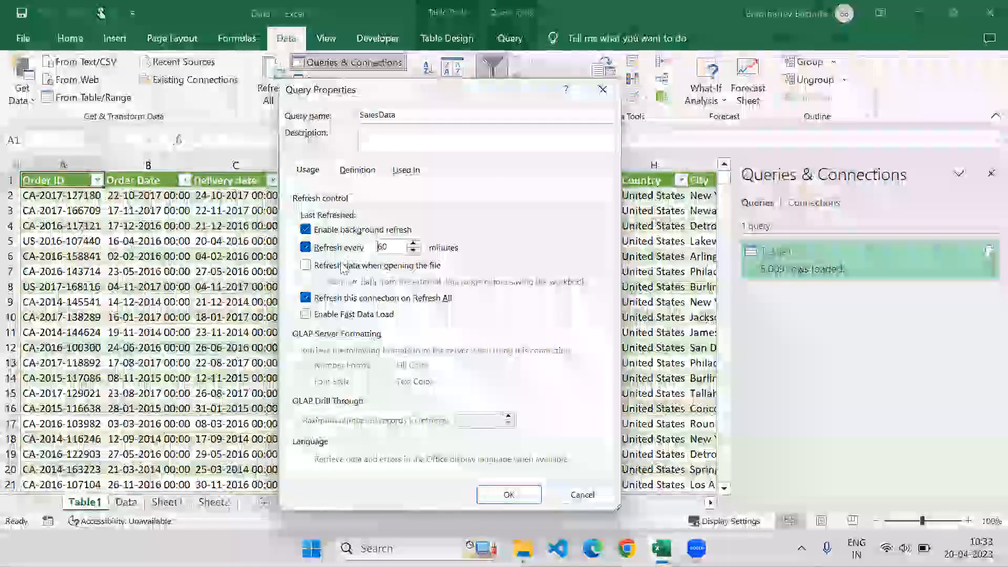
click(306, 265)
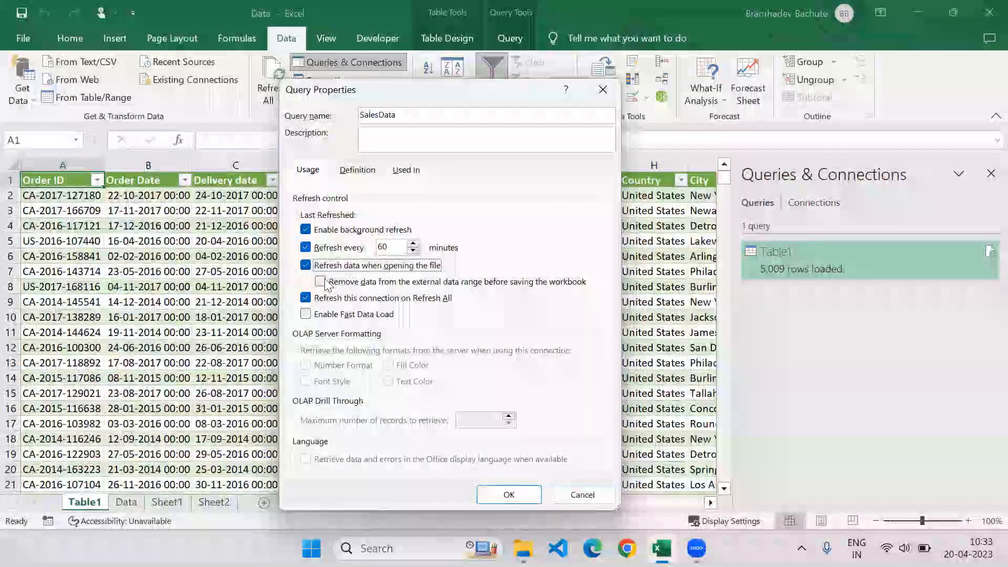
click(308, 266)
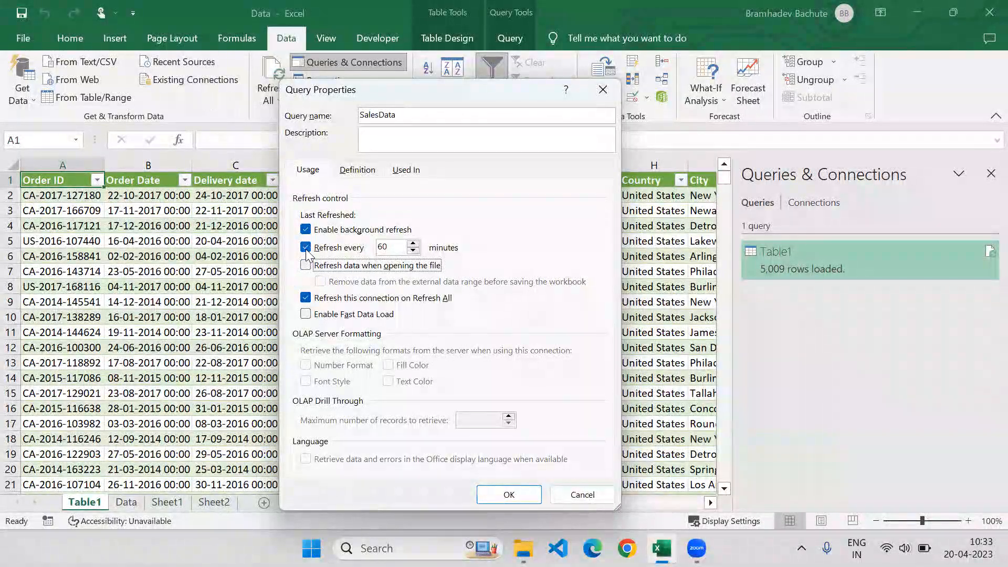
click(306, 248)
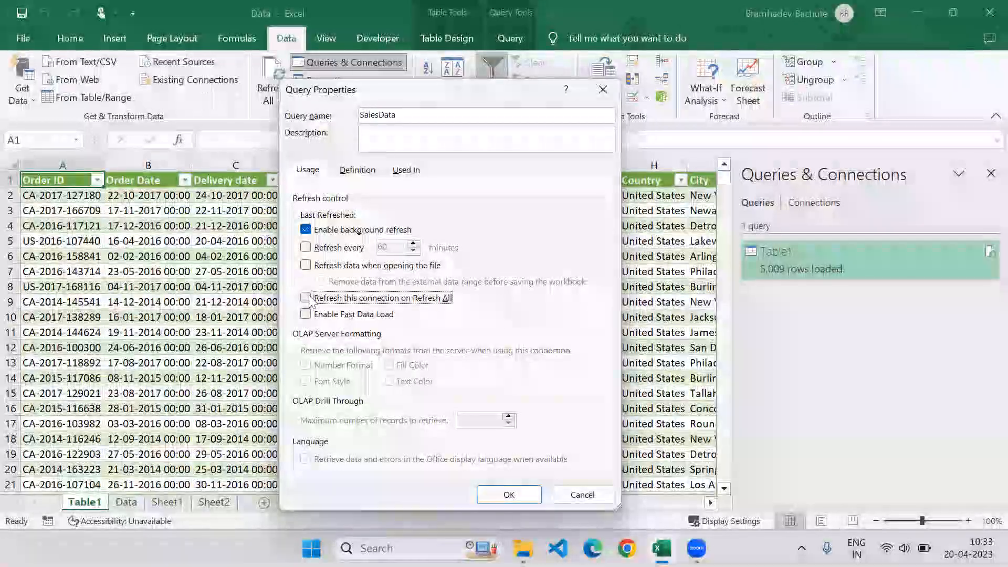
click(306, 300)
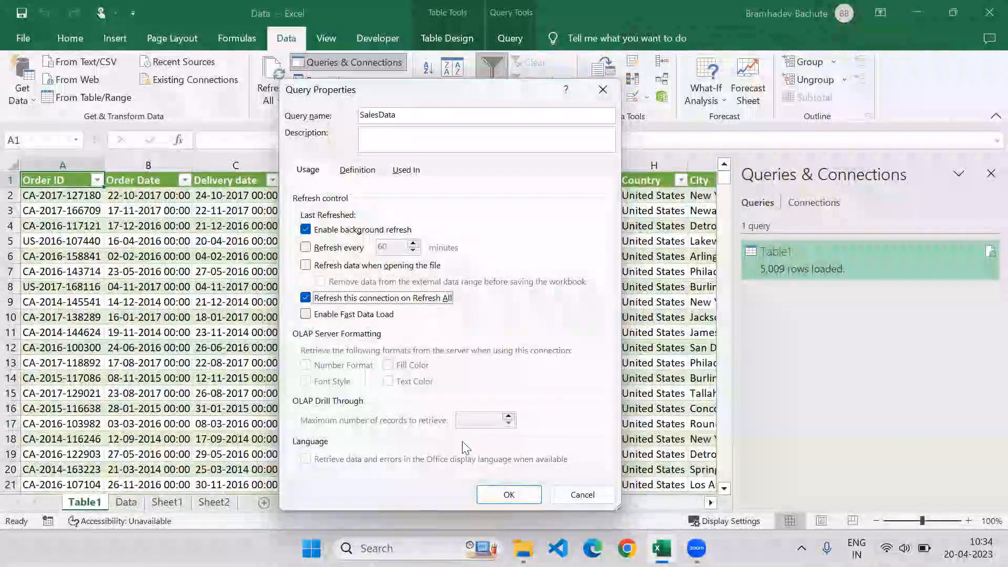
- Review the query's definition and the locations where it is used, and apply the query and external data properties
click(359, 170)
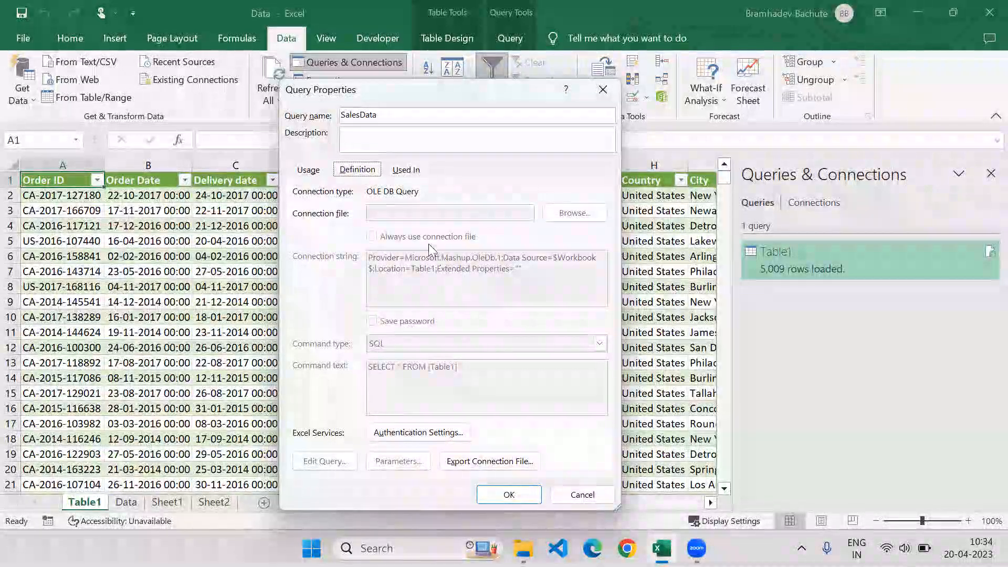
click(407, 170)
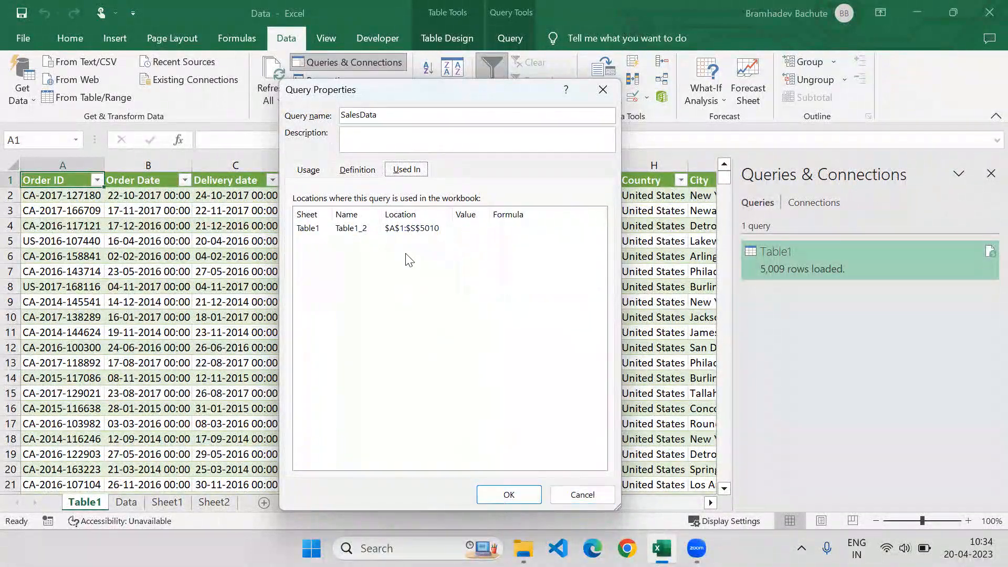
click(309, 169)
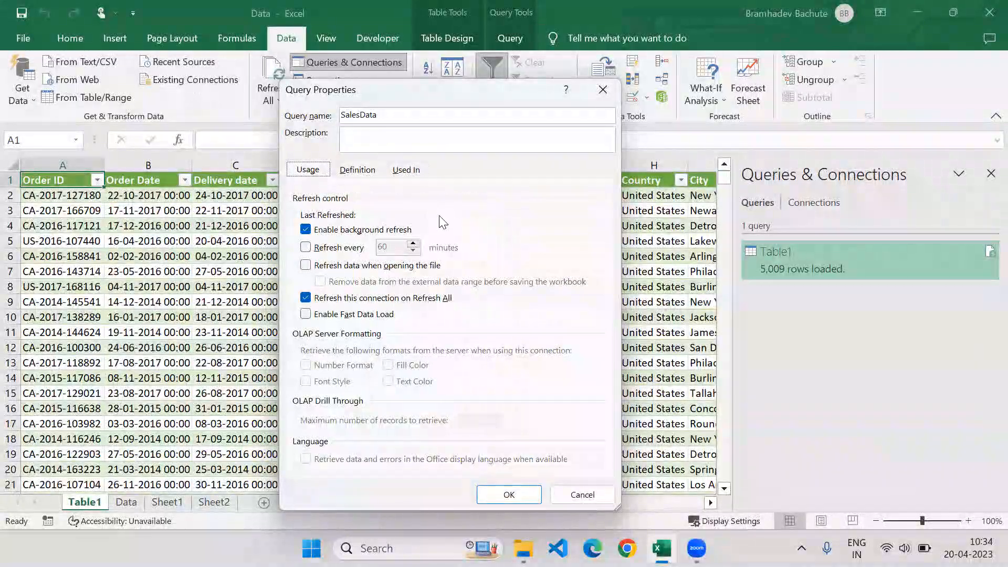
click(509, 495)
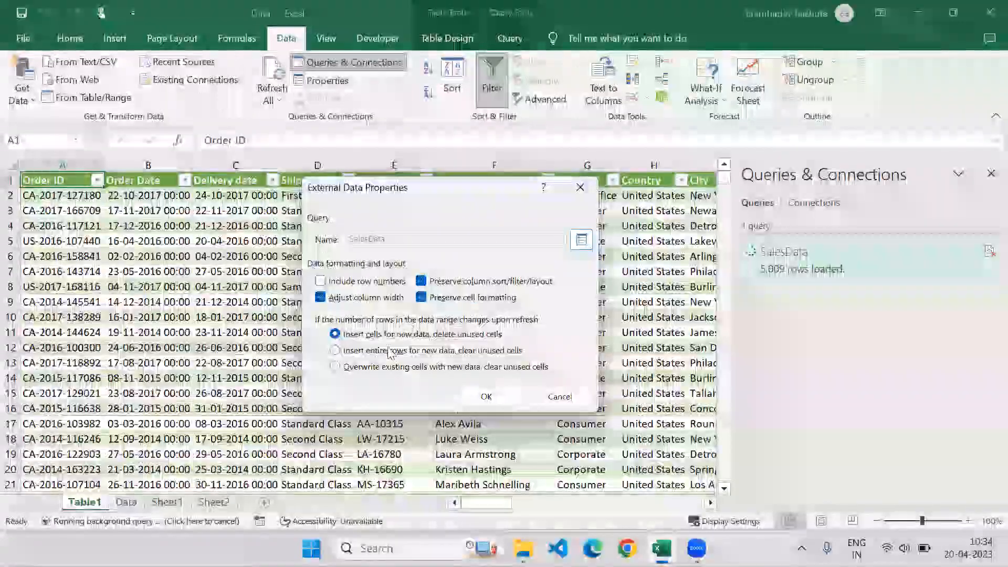
click(472, 395)
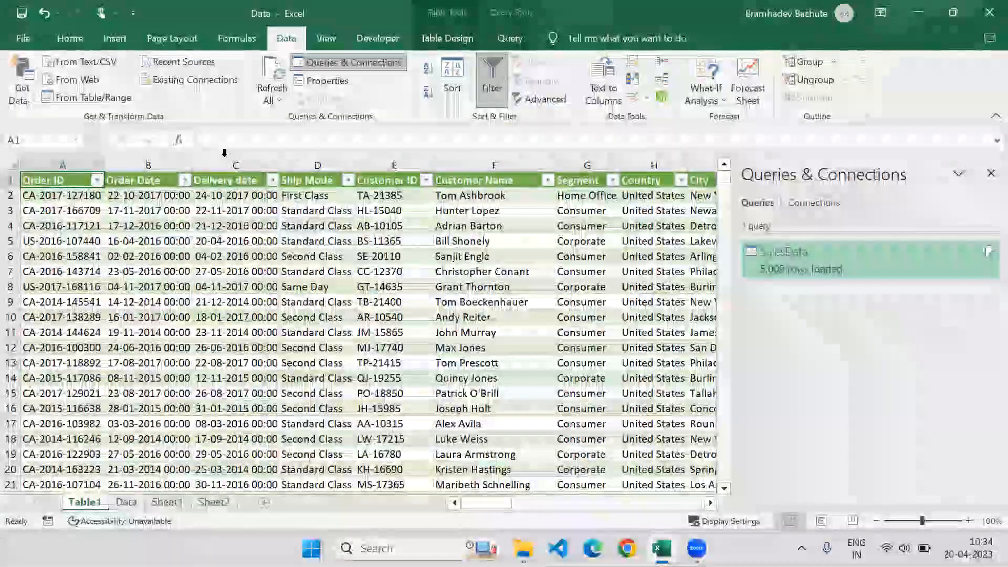
- Open the SalesData query in the Power Query Editor and examine its columns and the transform, add-column and view tools
click(27, 96)
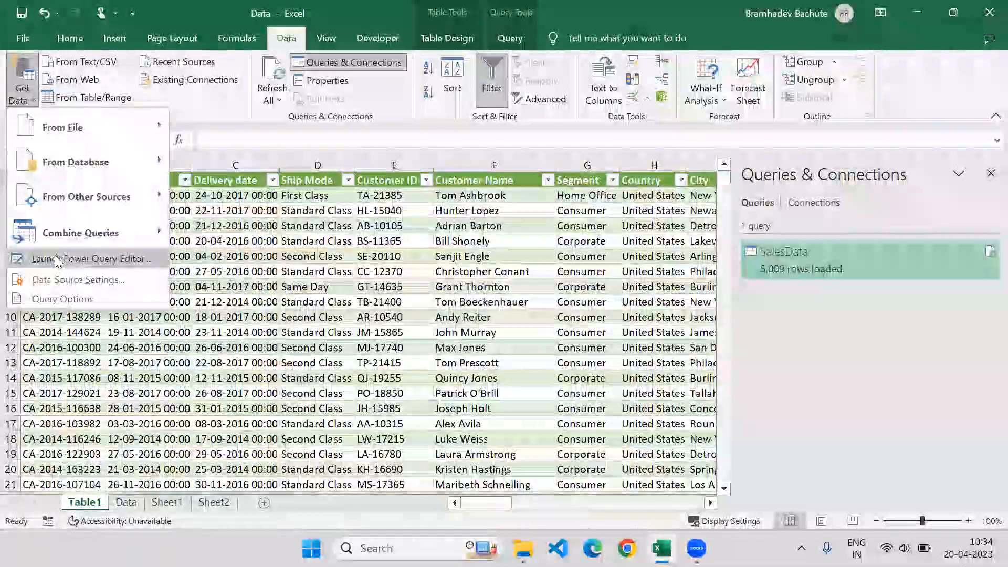
click(57, 259)
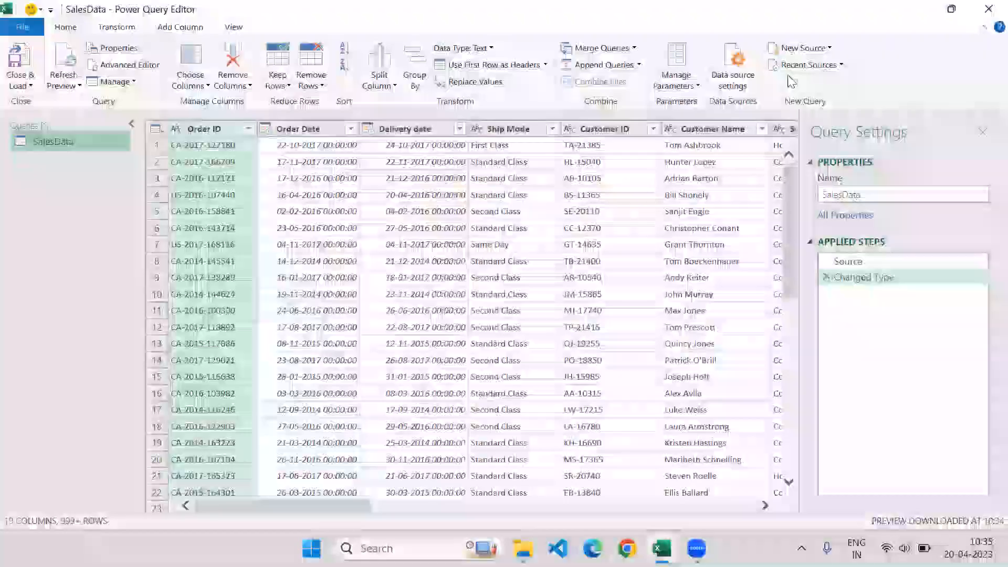
click(103, 26)
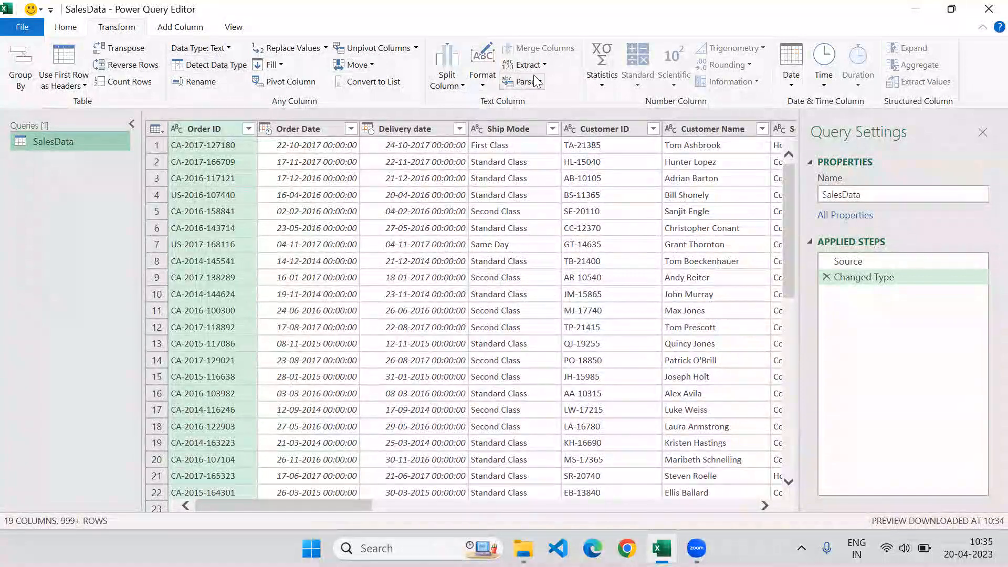
click(173, 27)
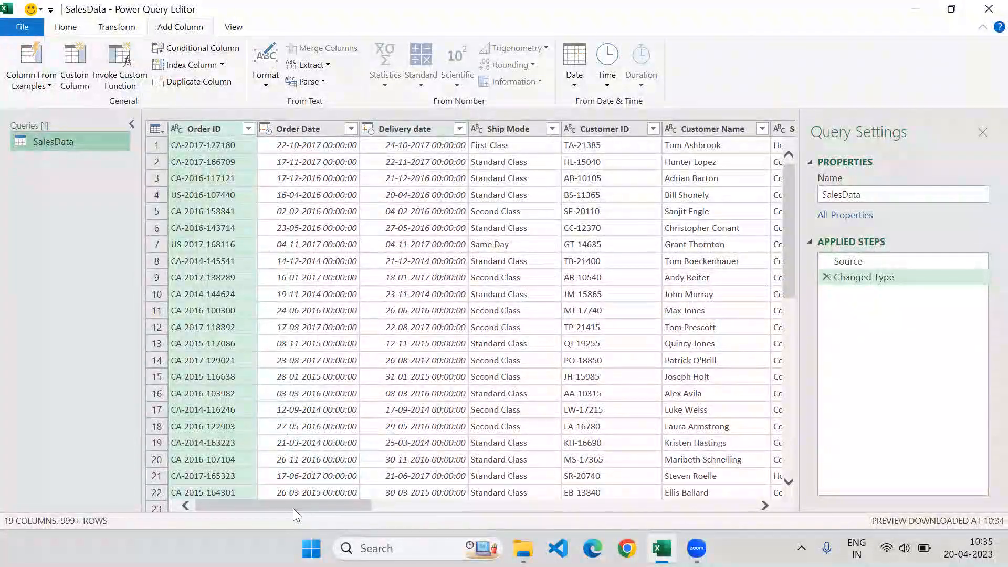
drag(293, 506, 741, 522)
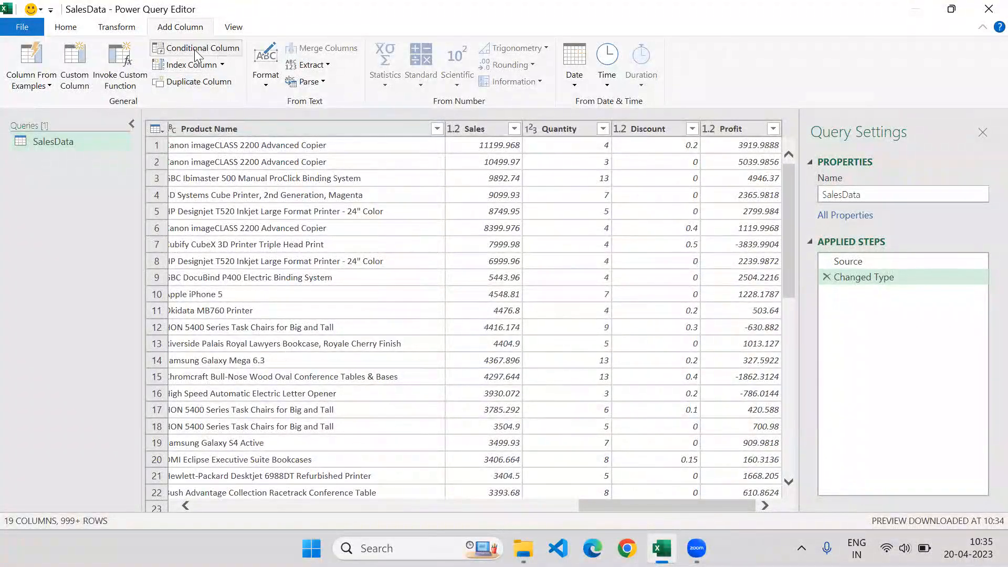
click(30, 87)
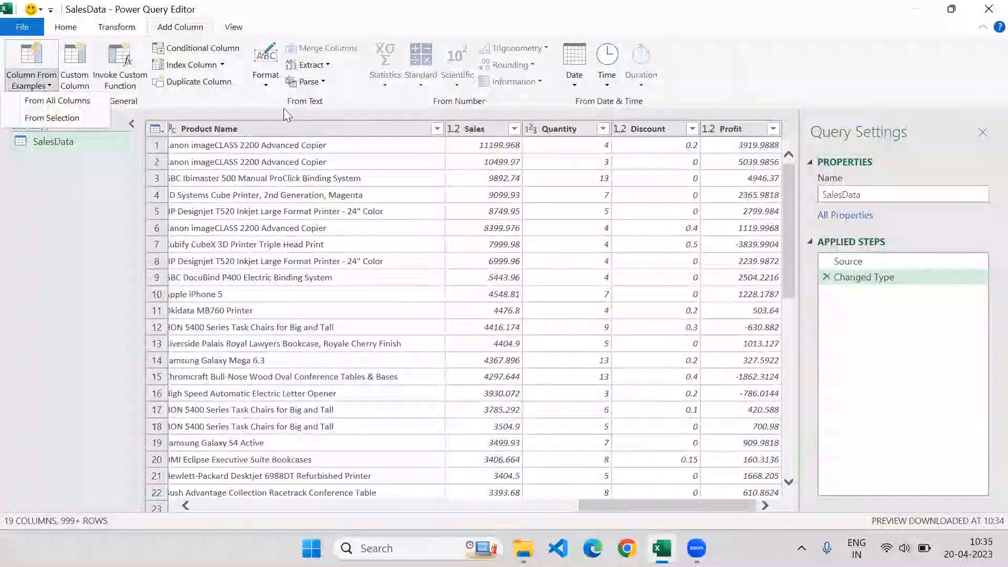
click(271, 98)
click(240, 28)
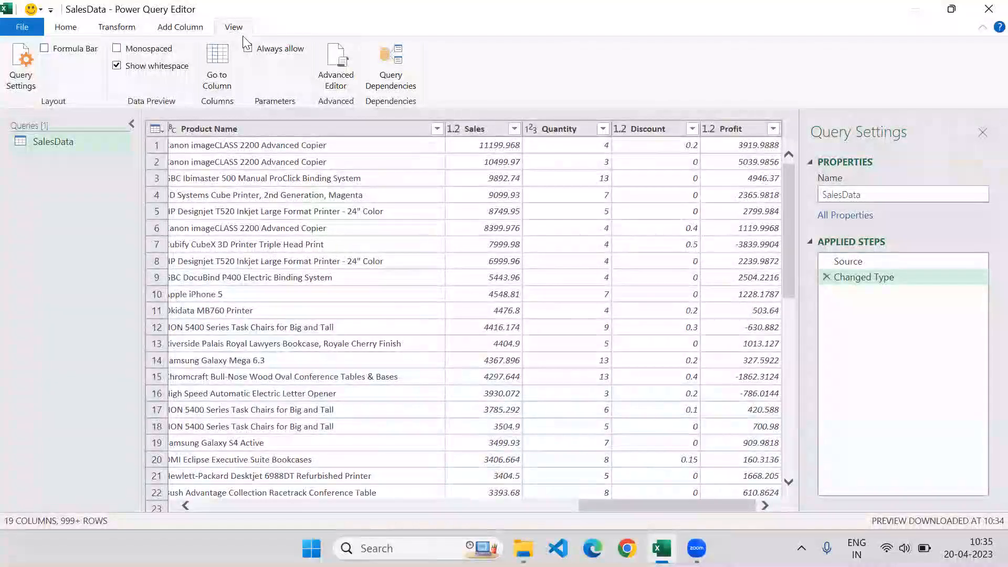
click(180, 27)
click(116, 28)
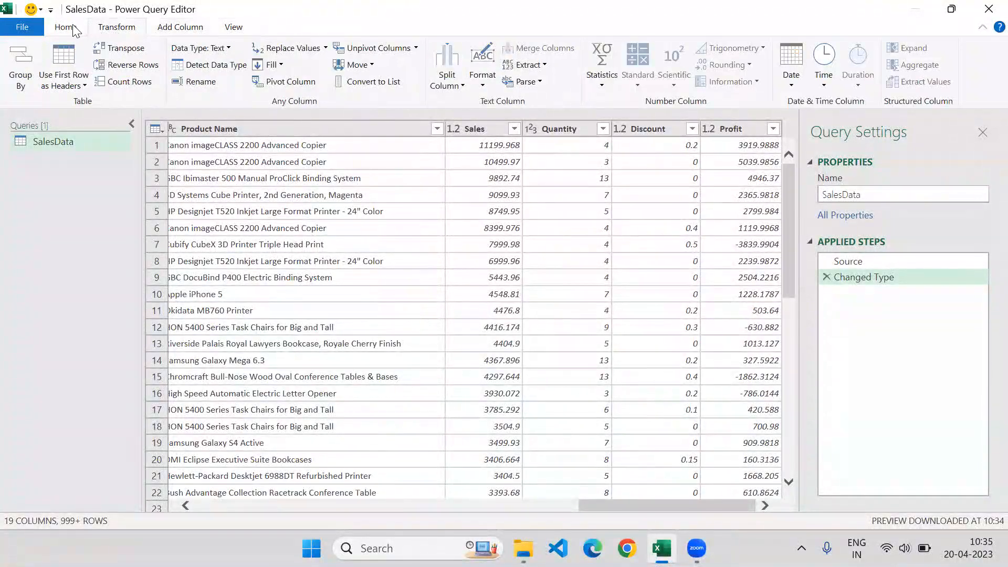
click(66, 27)
- Close and load the SalesData query back to the workbook and look across the loaded table's columns
click(20, 84)
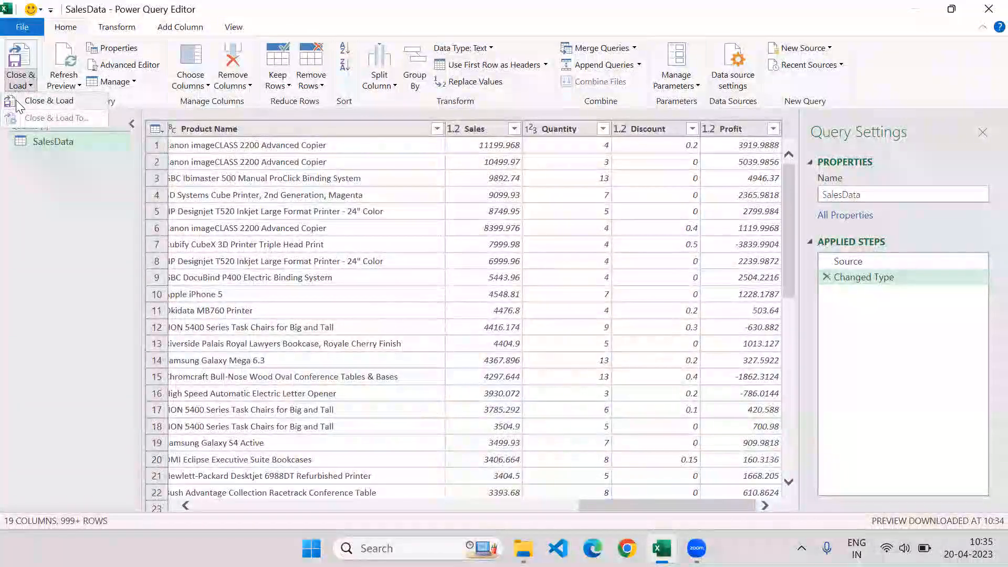
click(19, 104)
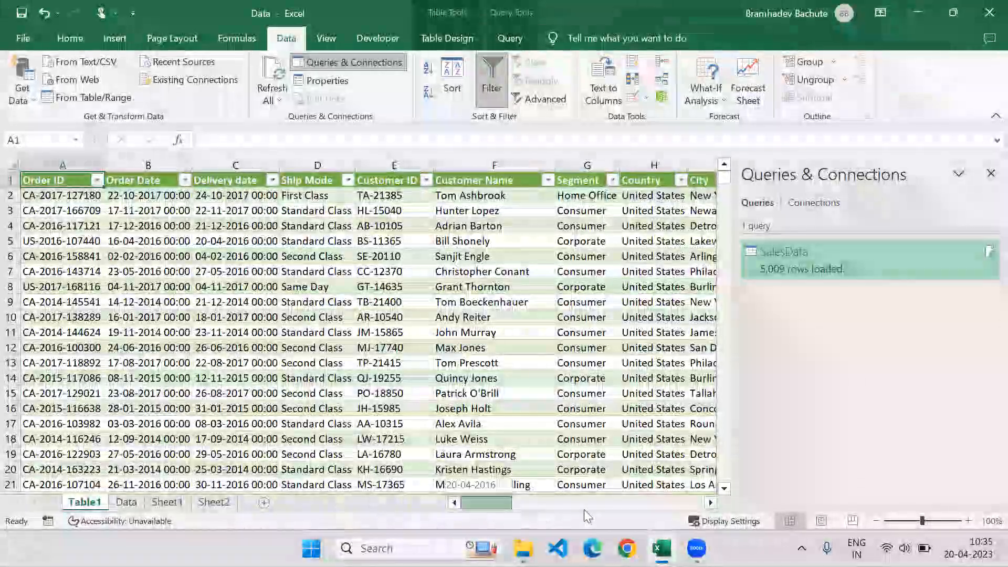
scroll(492, 505, right, 5)
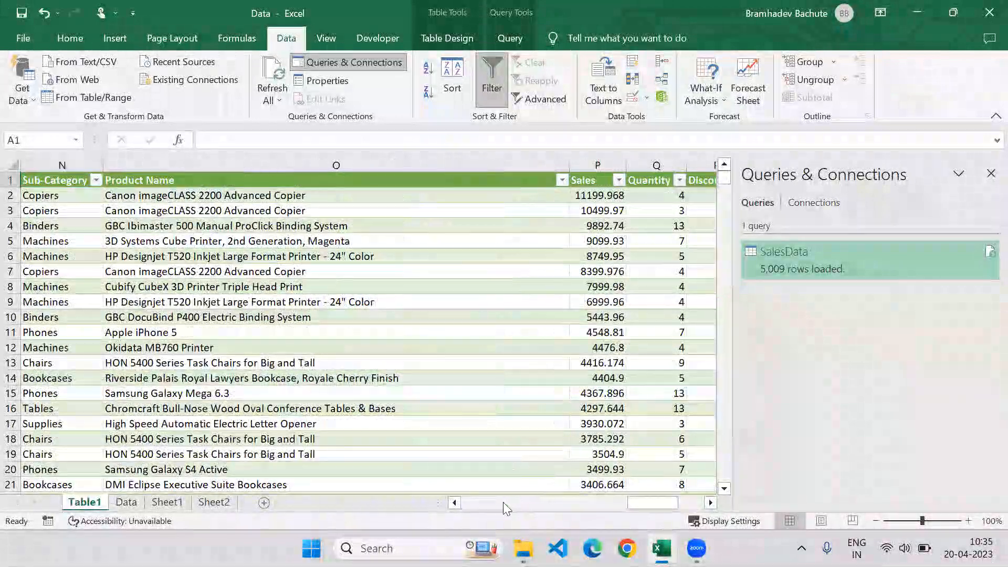
scroll(503, 502, left, 5)
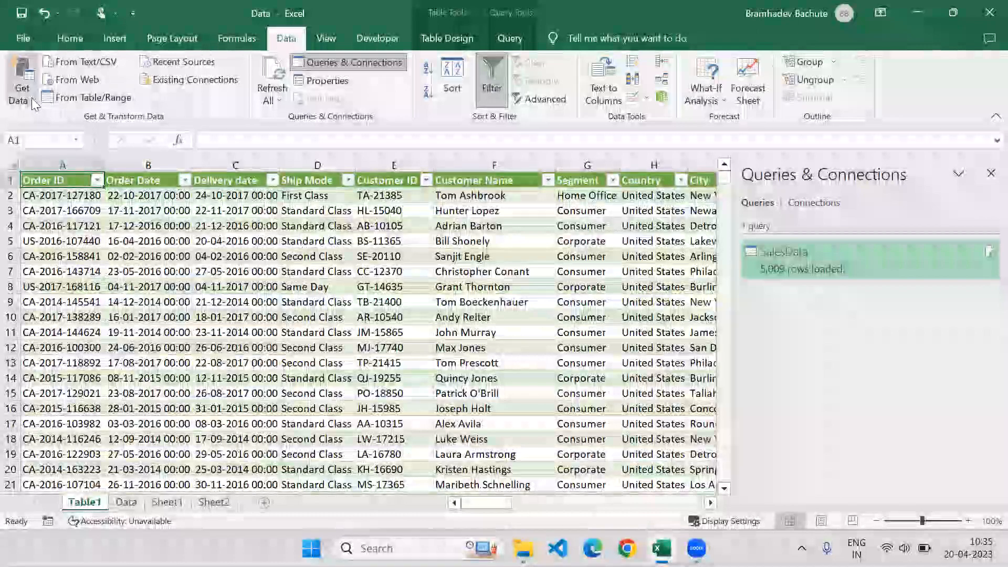
- Open the Get Data options for the workbook
click(21, 84)
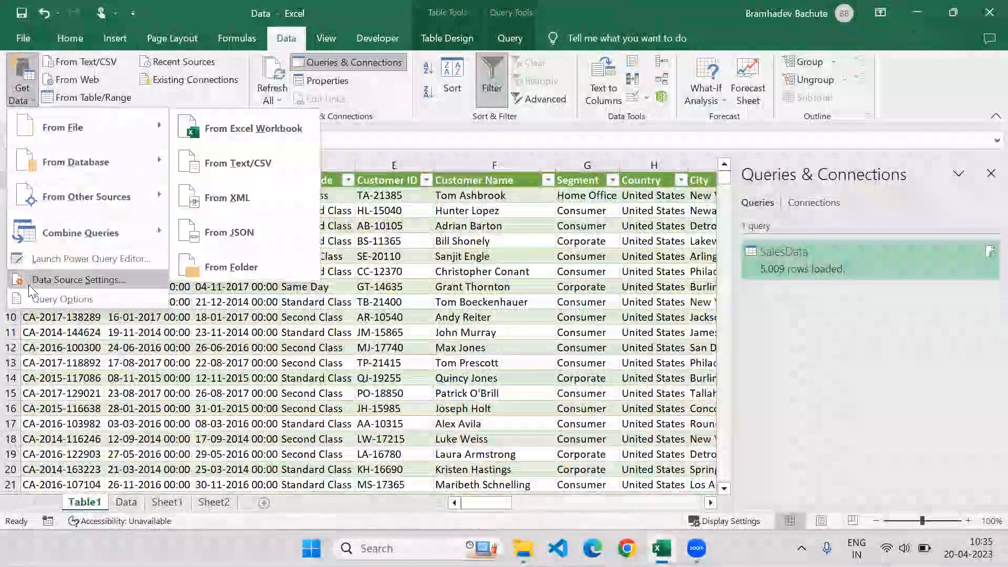